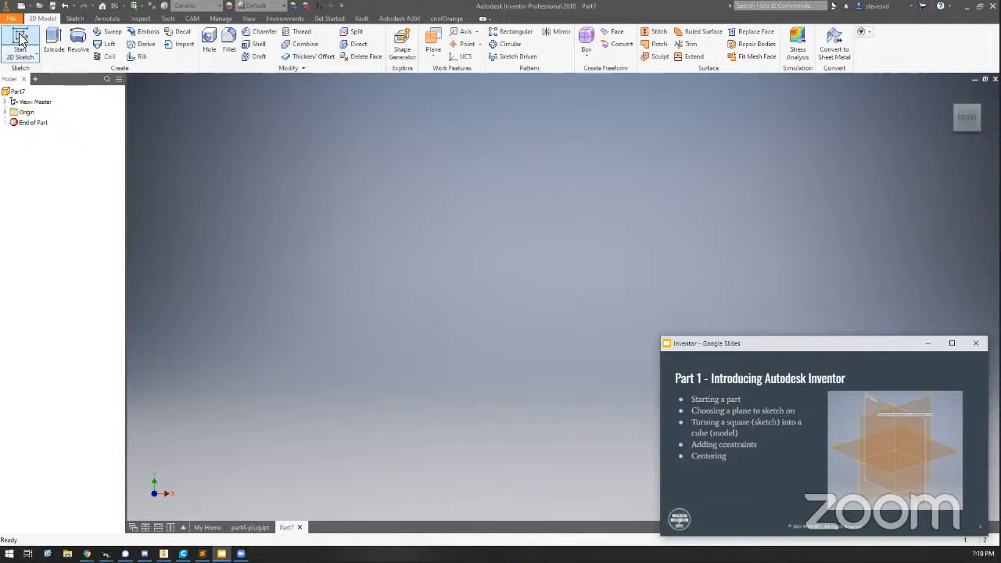
# - Start a 2D sketch on the XY plane
pyautogui.click(21, 39)
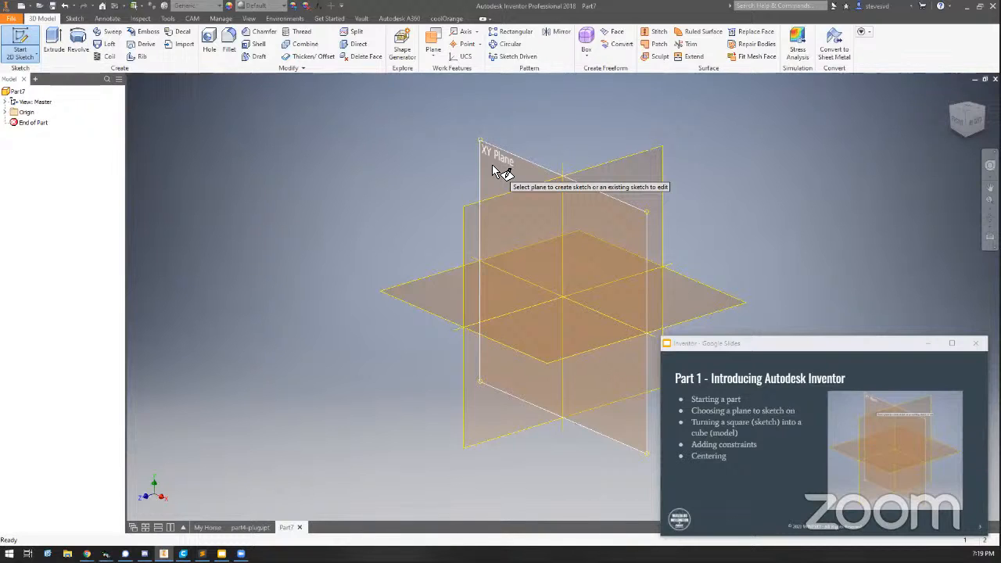
pyautogui.click(493, 168)
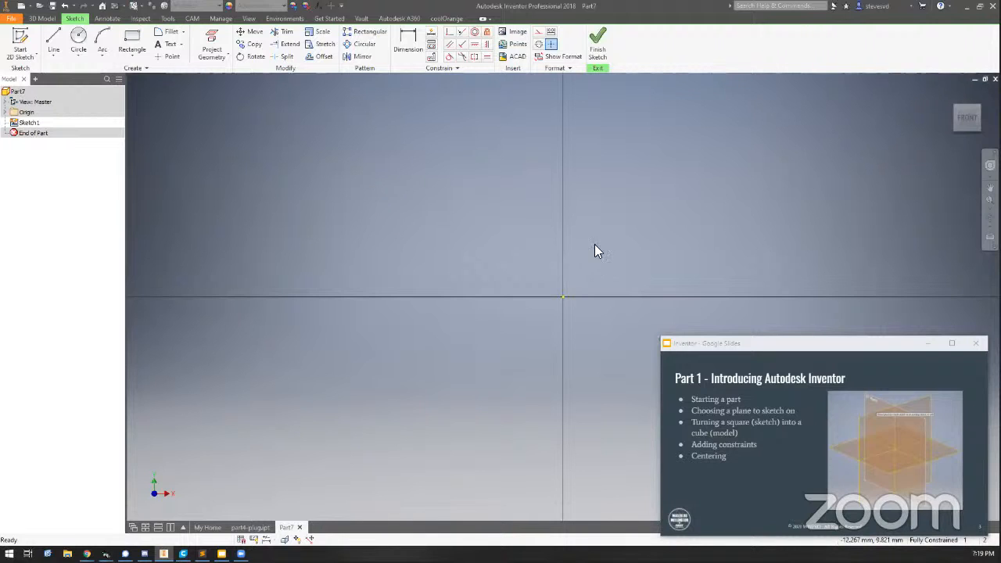
# - Switch to the Google Slides window and advance to the Square Donut requirements slide
pyautogui.click(756, 342)
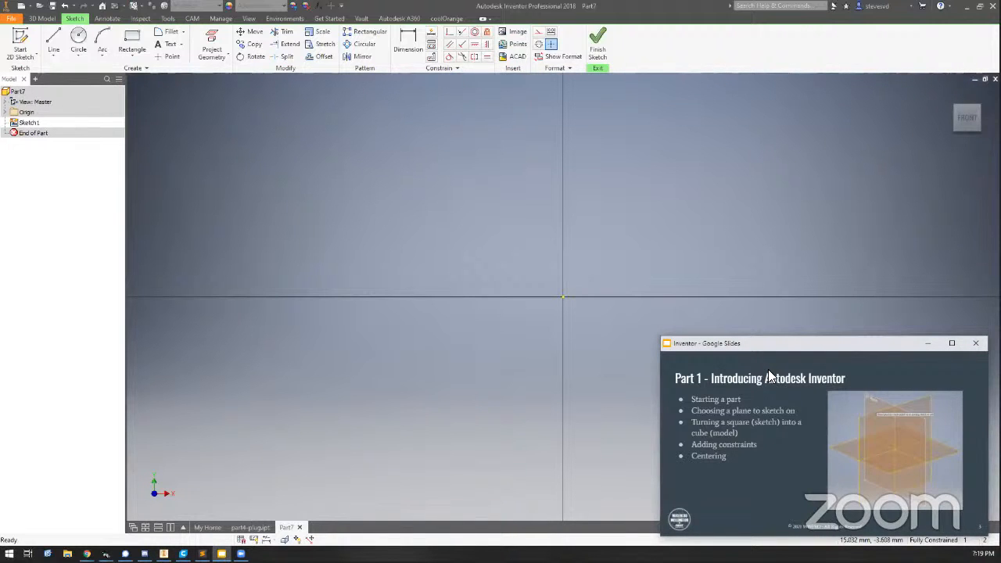
pyautogui.click(768, 376)
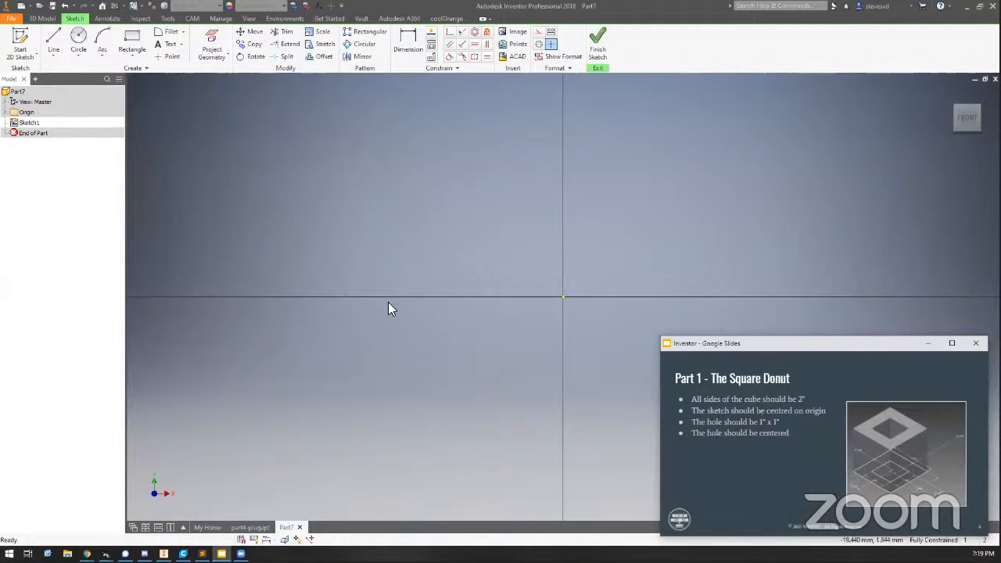
pyautogui.moveTo(469, 342); pyautogui.dragTo(312, 293, button='middle')
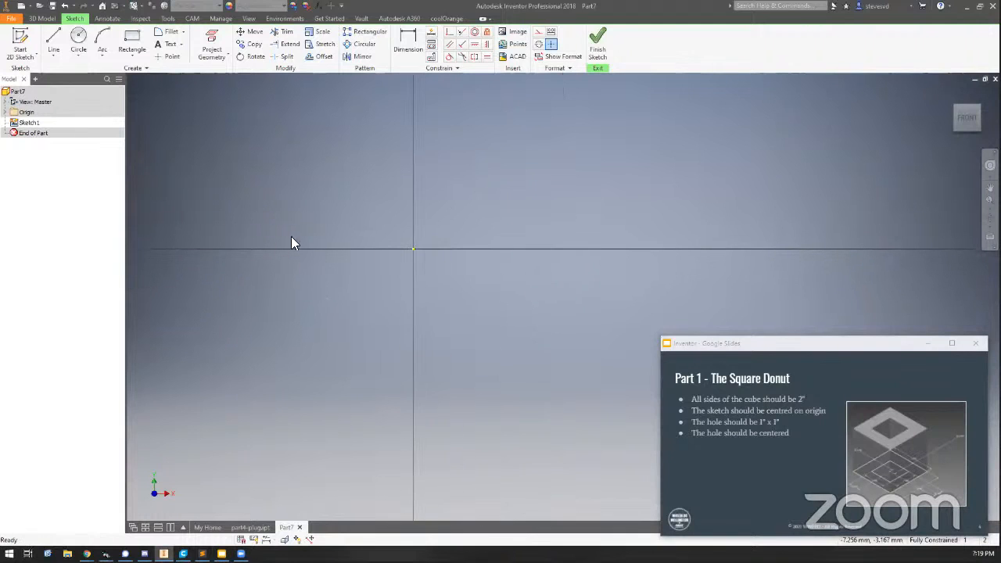
pyautogui.click(134, 41)
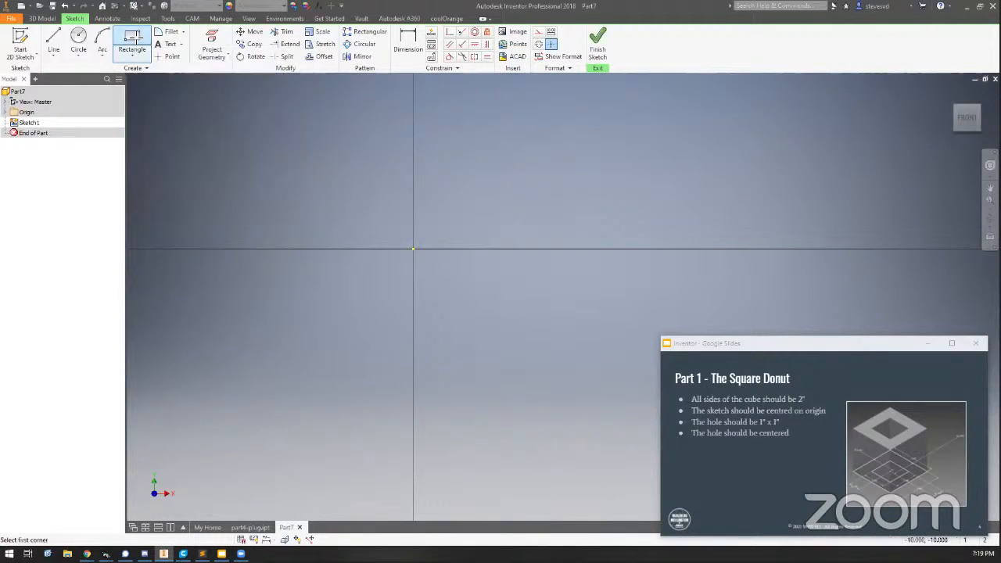
pyautogui.click(332, 179)
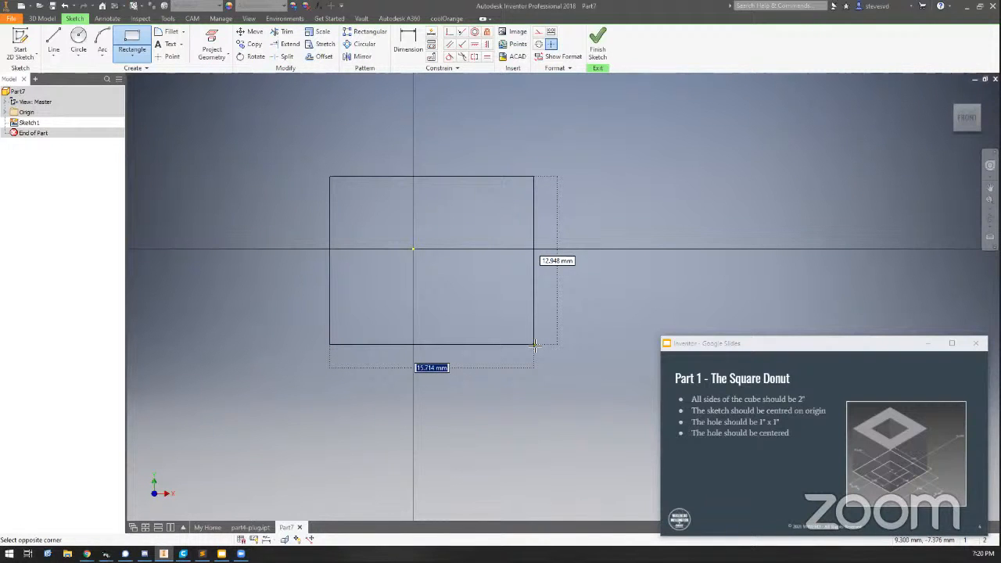
pyautogui.press('Escape')
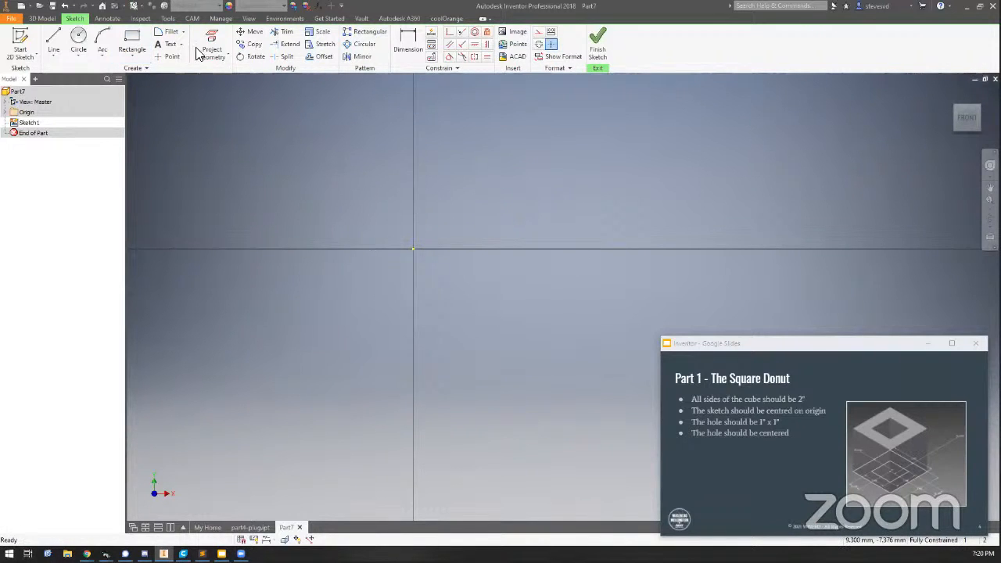
# - Draw a two-point rectangle enclosing the sketch origin and leave the Rectangle command
pyautogui.click(129, 43)
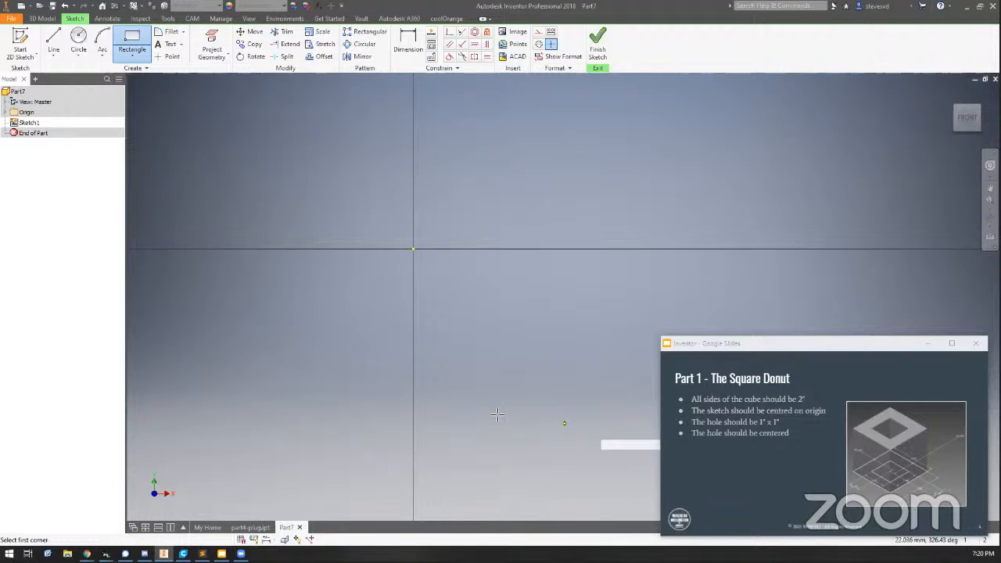
pyautogui.click(330, 168)
pyautogui.click(519, 341)
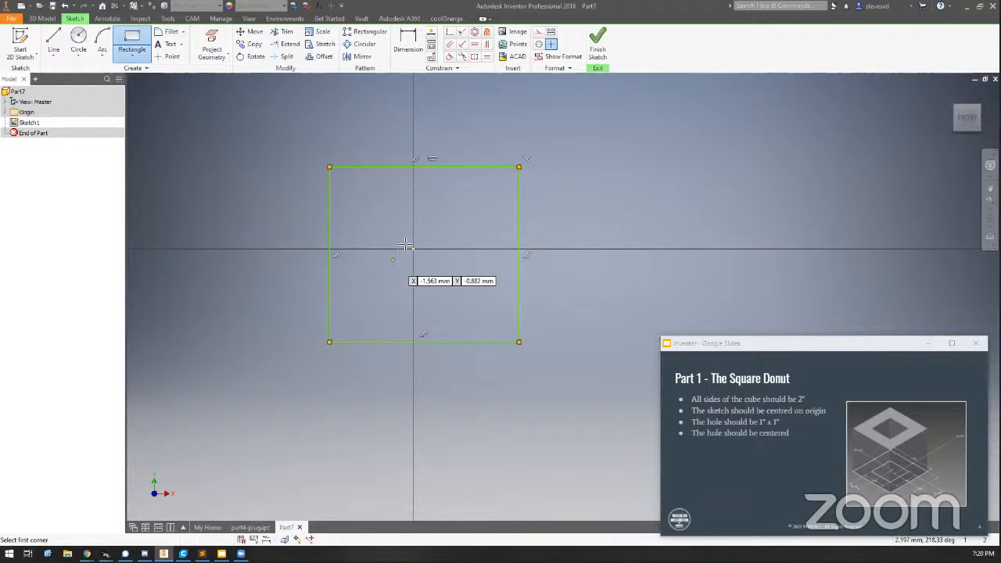
pyautogui.press('Escape')
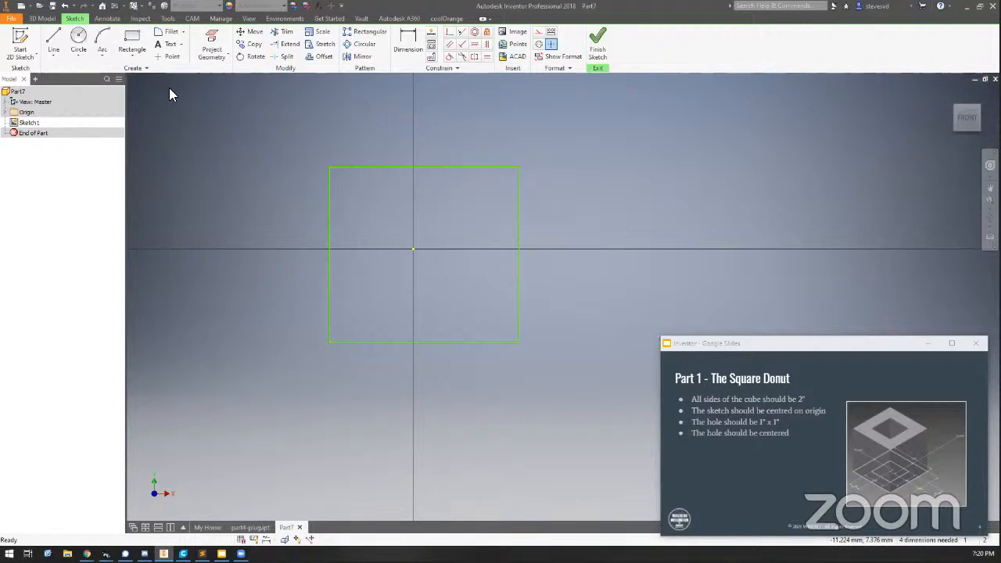
# - Draw three small rectangles stacked vertically in the empty area left of the large rectangle
pyautogui.click(132, 41)
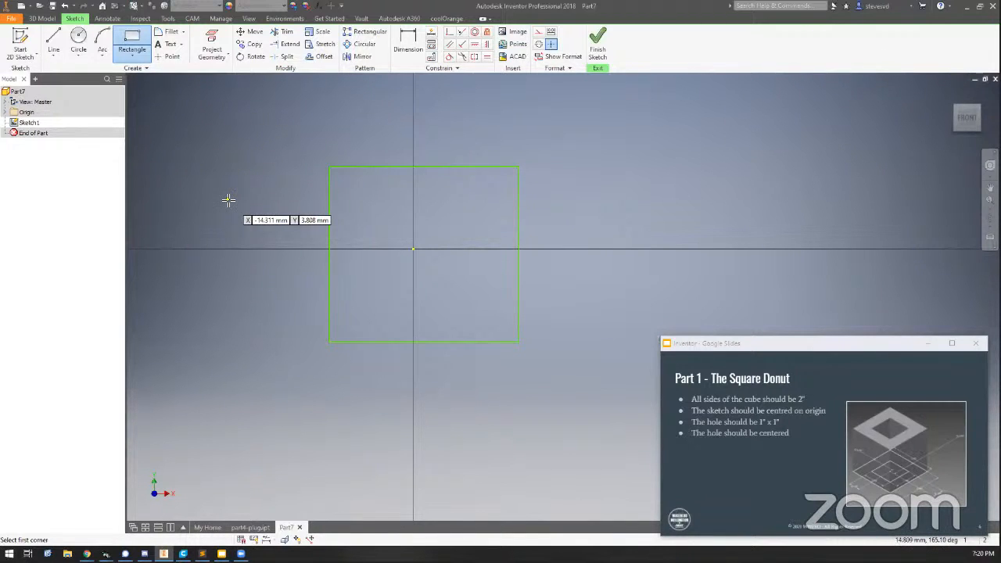
pyautogui.press('Escape')
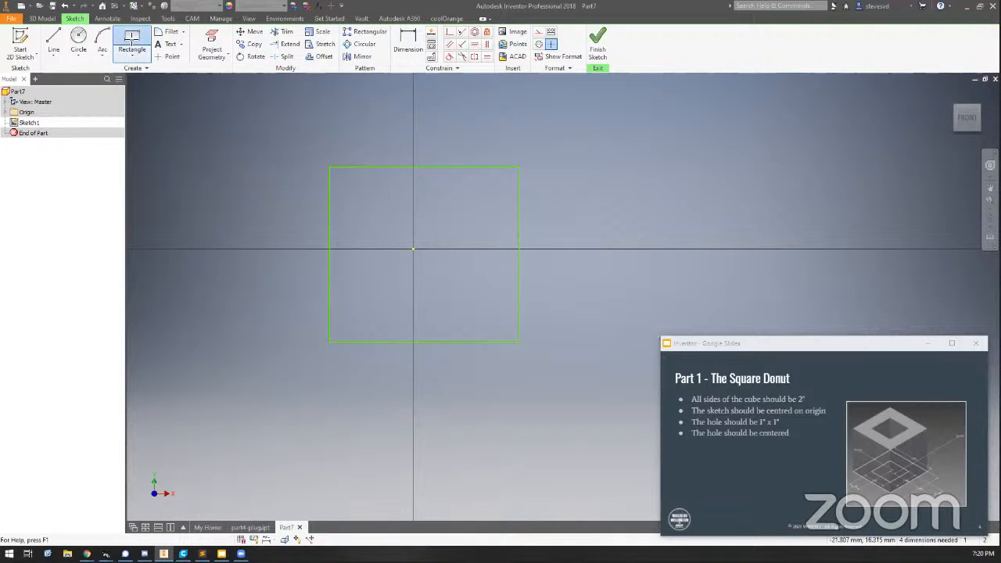
pyautogui.click(132, 39)
pyautogui.click(185, 125)
pyautogui.click(265, 182)
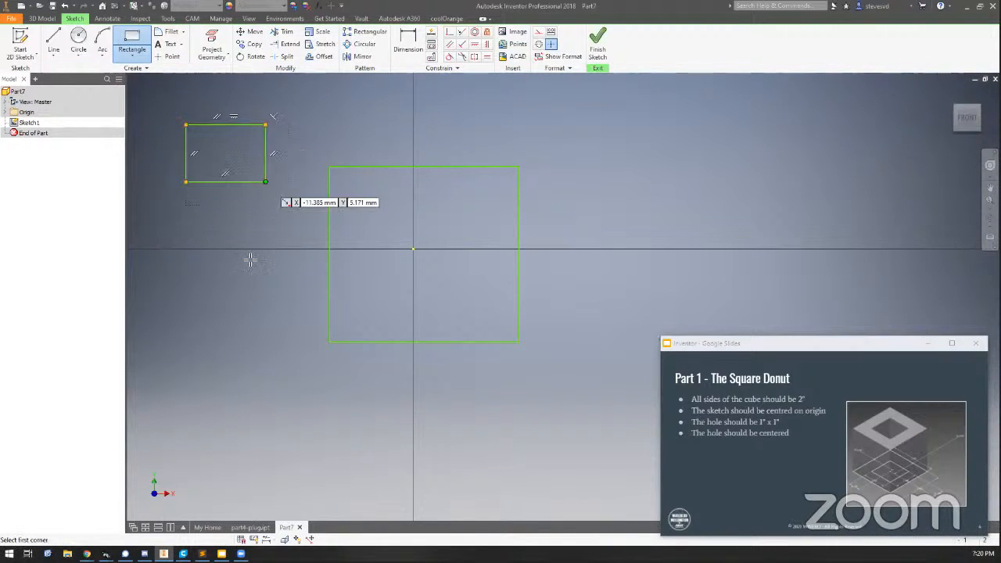
pyautogui.click(211, 271)
pyautogui.click(278, 317)
pyautogui.click(211, 387)
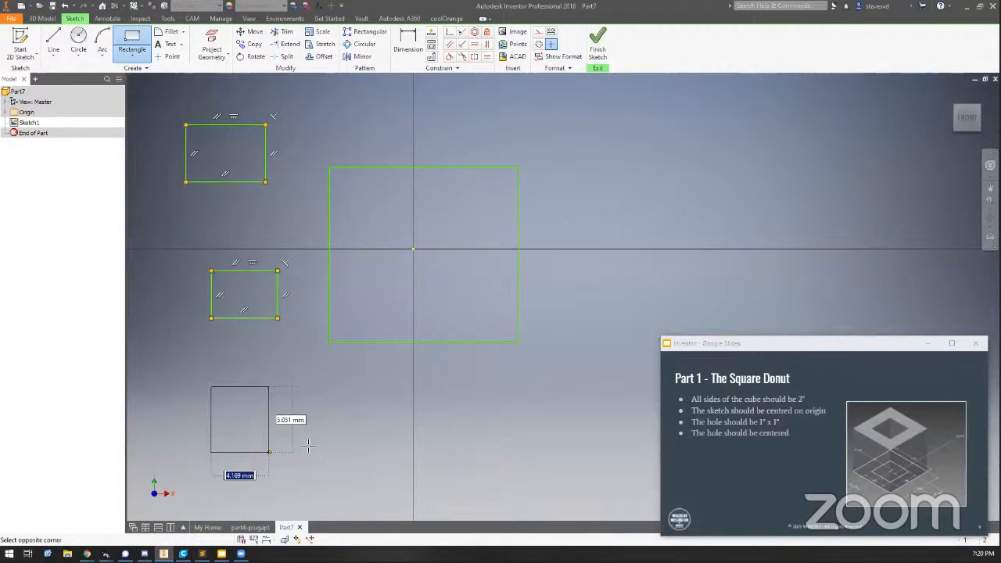
pyautogui.click(297, 457)
pyautogui.press('Escape')
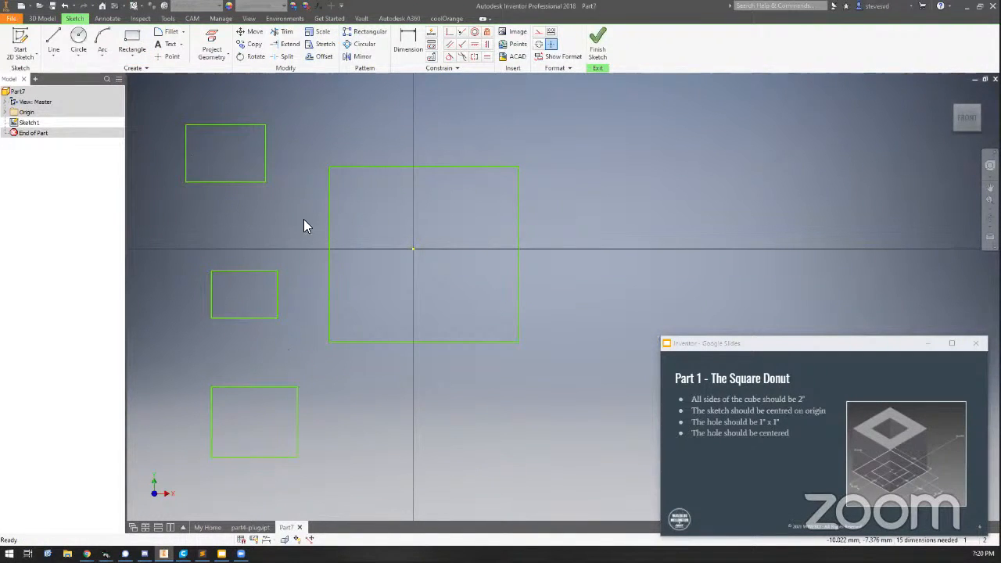
# - Delete the three small rectangles beside the large one, keeping the large rectangle
pyautogui.moveTo(167, 100); pyautogui.dragTo(321, 492)
pyautogui.press('Delete')
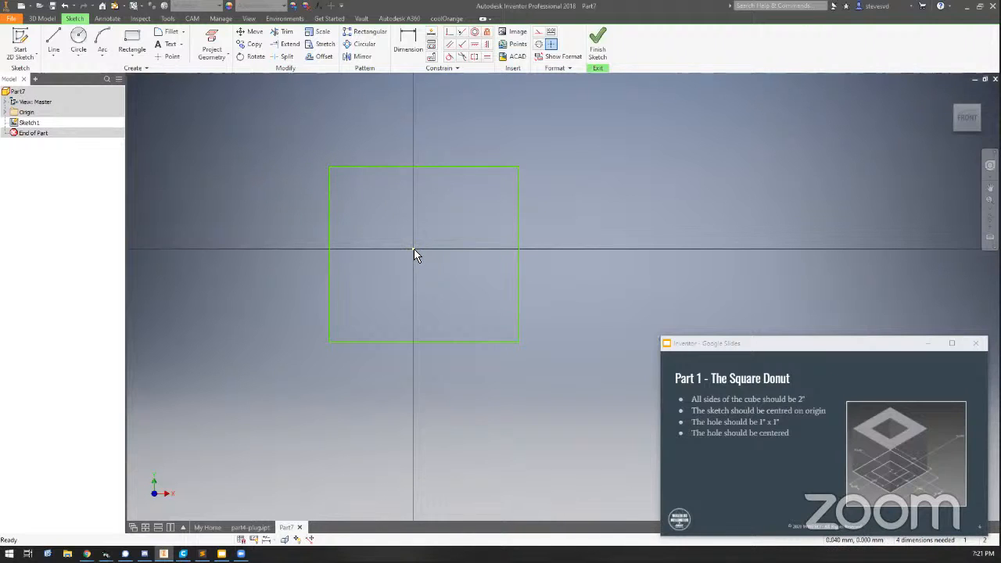
# - Try to dimension the distance from the rectangle's right edge to the origin point
pyautogui.scroll(3, 414, 247)
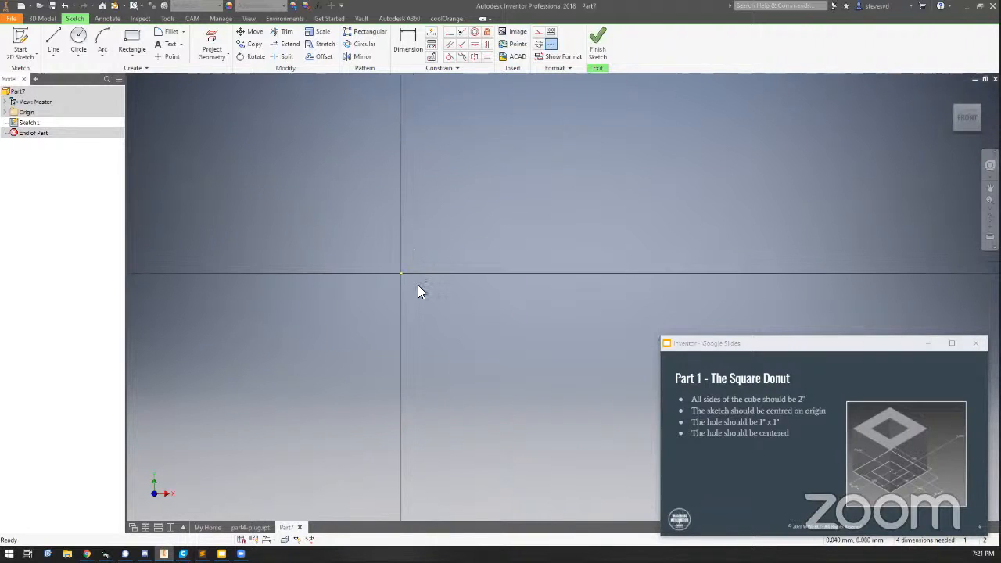
pyautogui.scroll(-3, 388, 282)
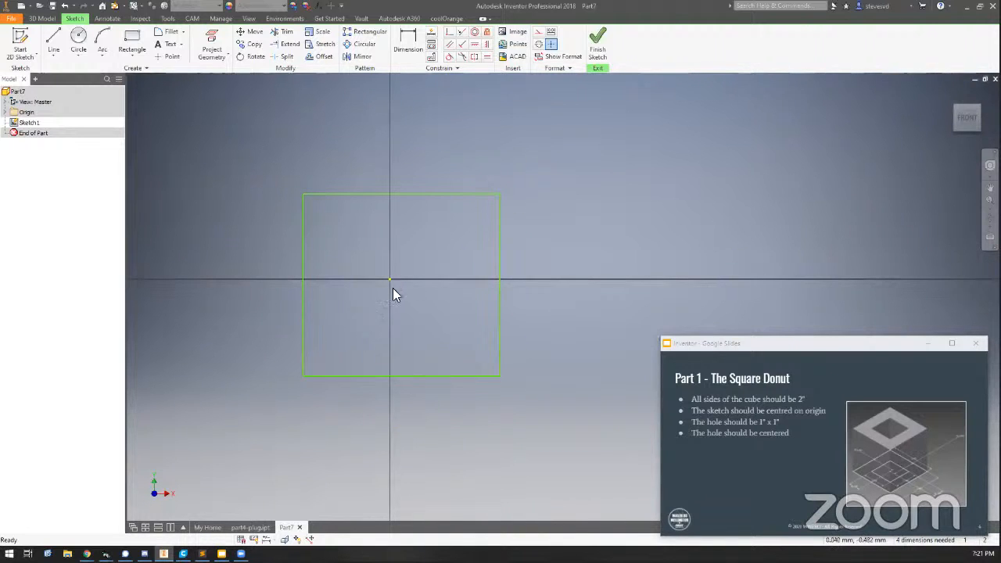
pyautogui.press('d')
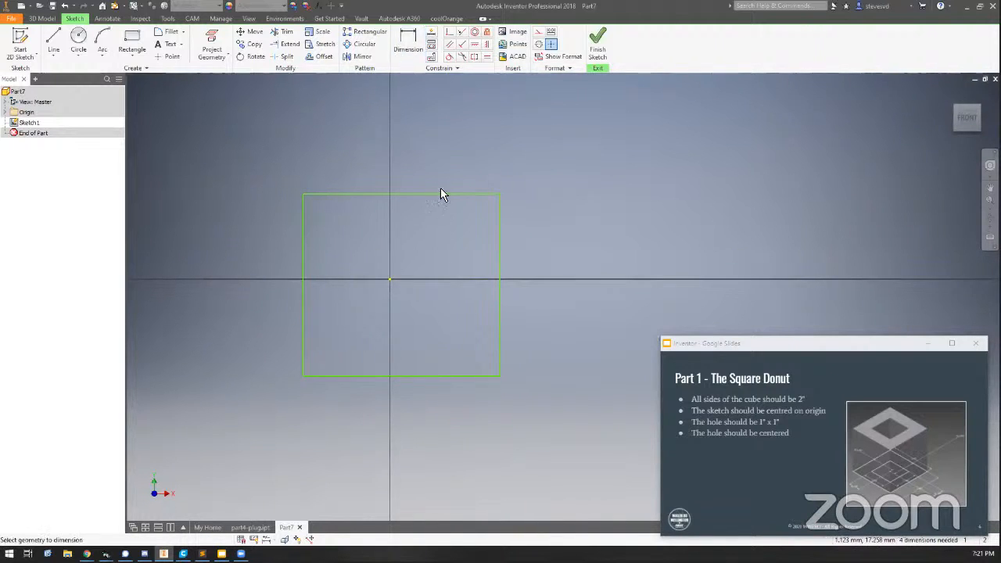
pyautogui.click(500, 294)
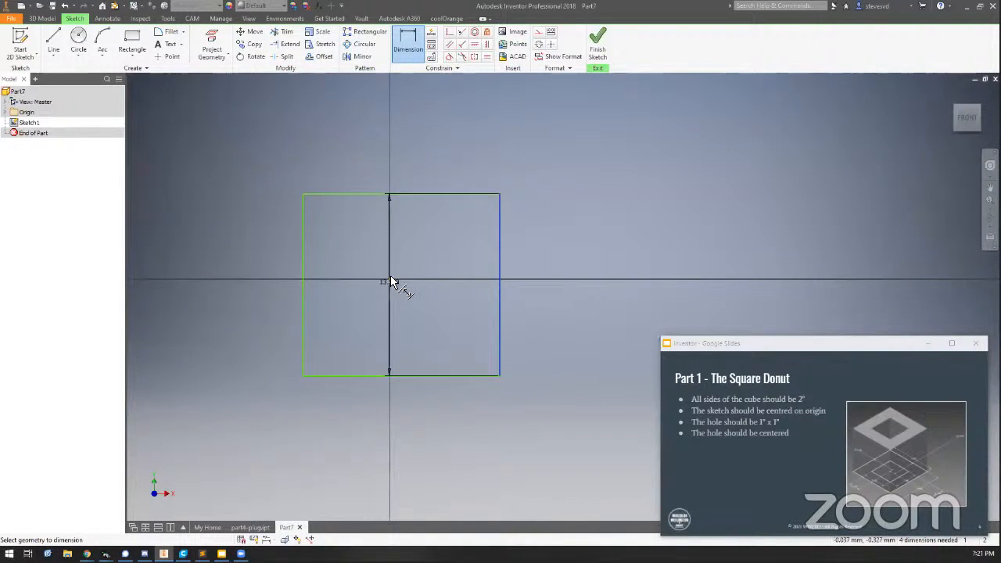
pyautogui.click(390, 282)
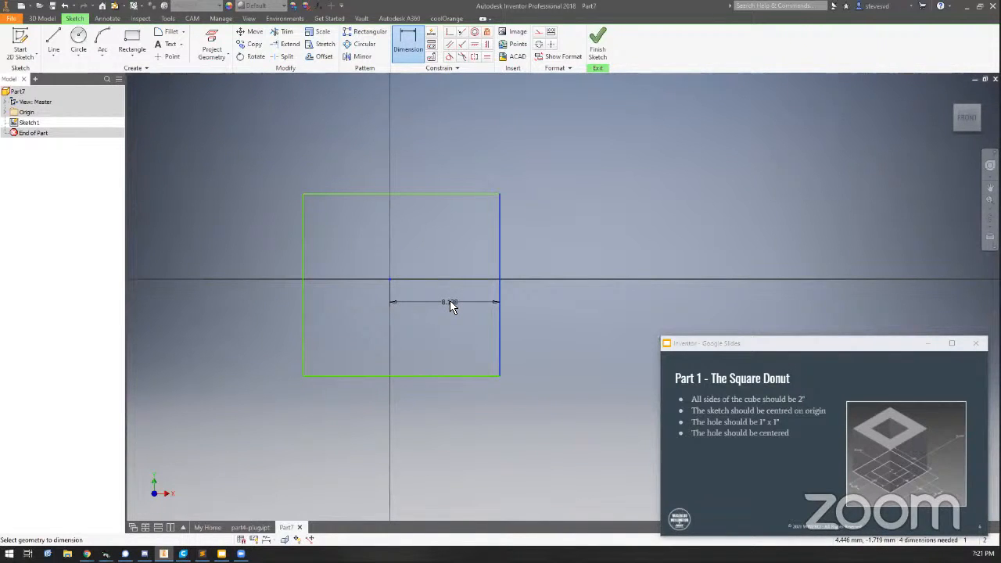
pyautogui.press('Escape')
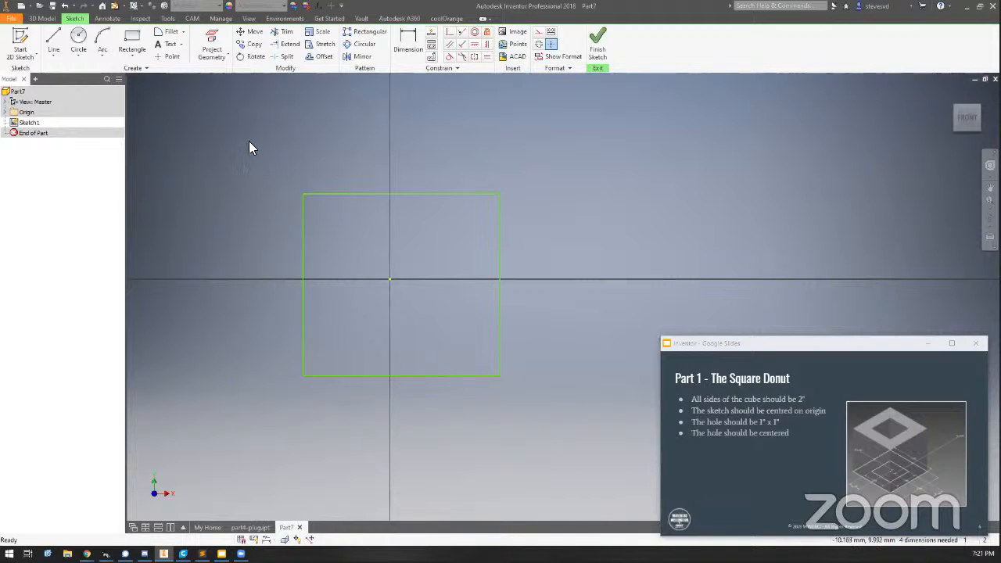
# - Delete the rectangle together with the projected origin point from the sketch
pyautogui.moveTo(249, 141)
pyautogui.mouseDown()
pyautogui.moveTo(453, 342)
pyautogui.moveTo(572, 415)
pyautogui.mouseUp()
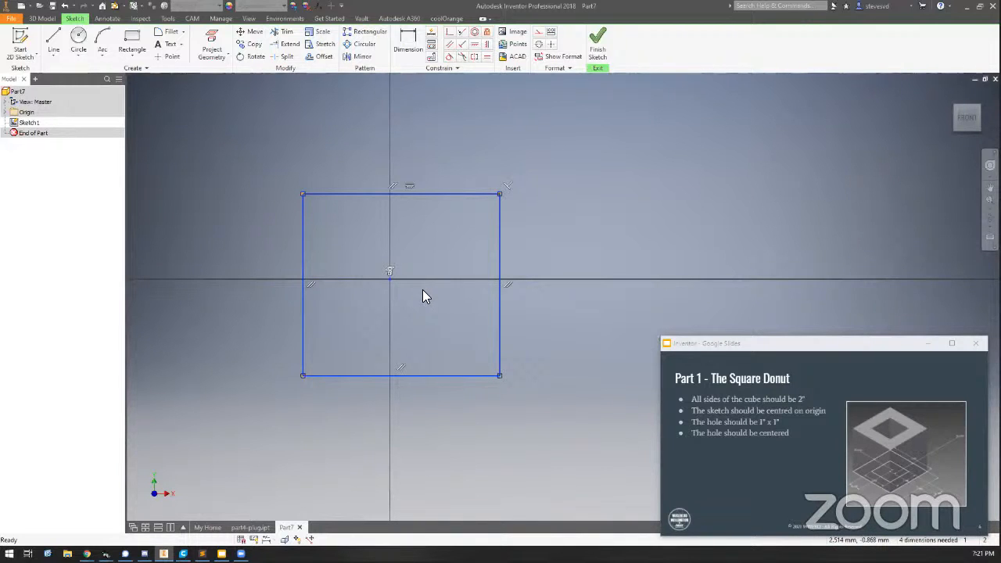
pyautogui.press('Delete')
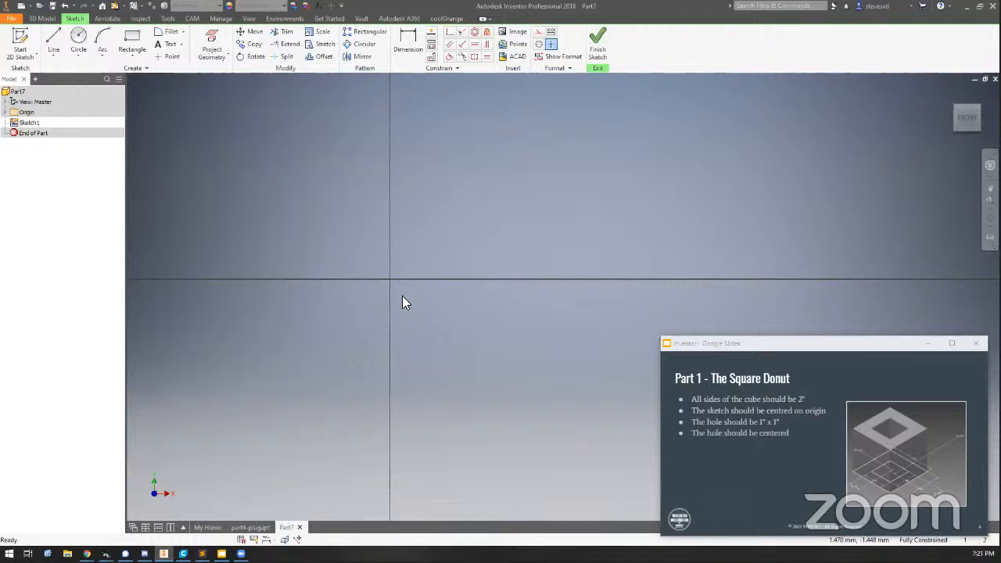
# - Project the part's origin Center Point into the sketch using Project Geometry
pyautogui.click(5, 113)
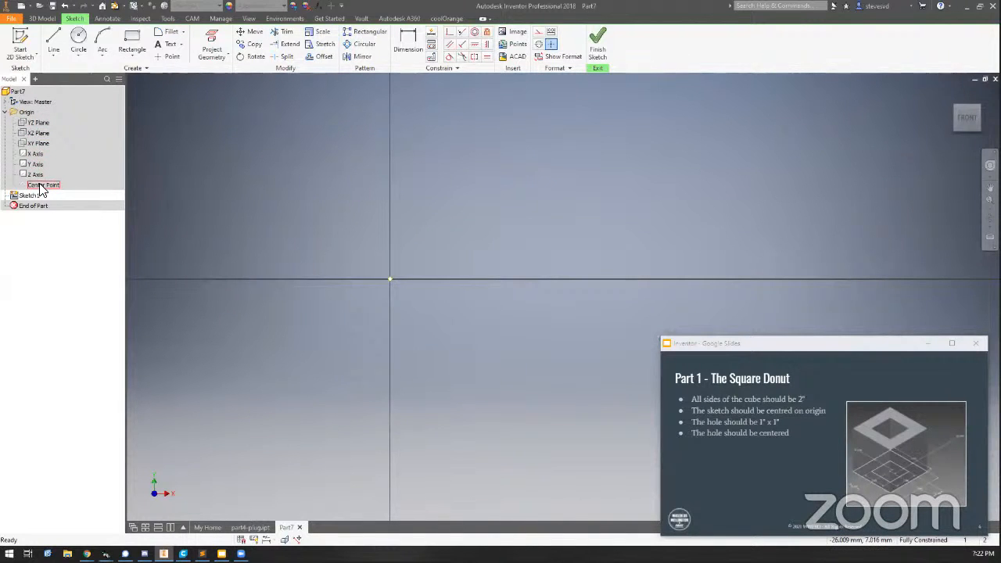
pyautogui.press('p')
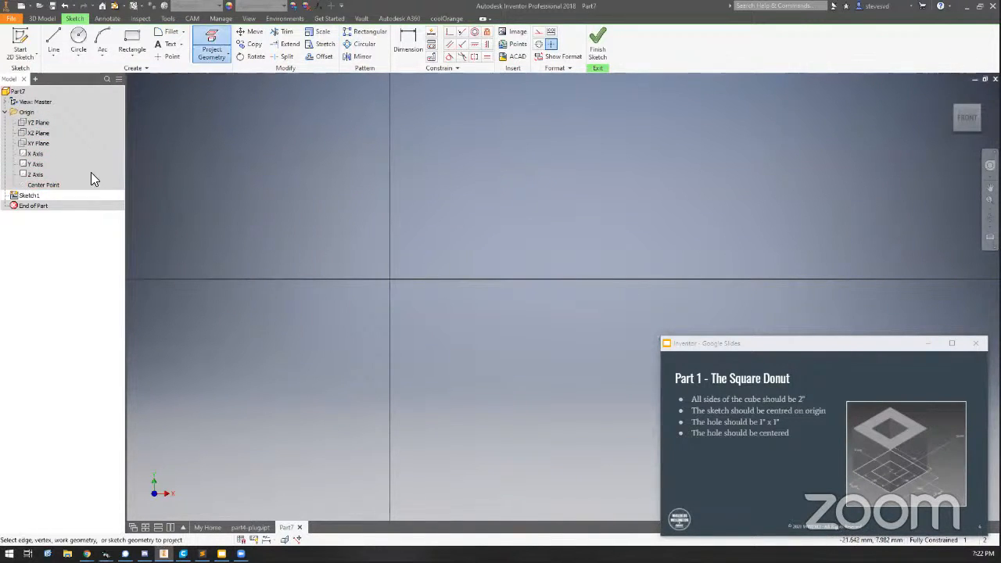
pyautogui.click(44, 186)
pyautogui.press('Escape')
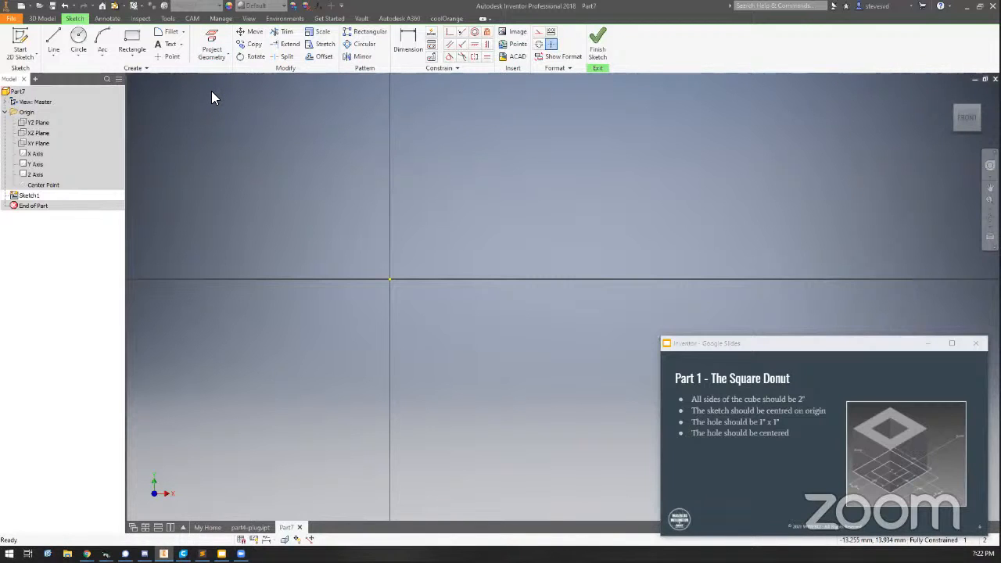
# - Draw a two-point rectangle about 12 mm wide enclosing the projected center point
pyautogui.click(131, 43)
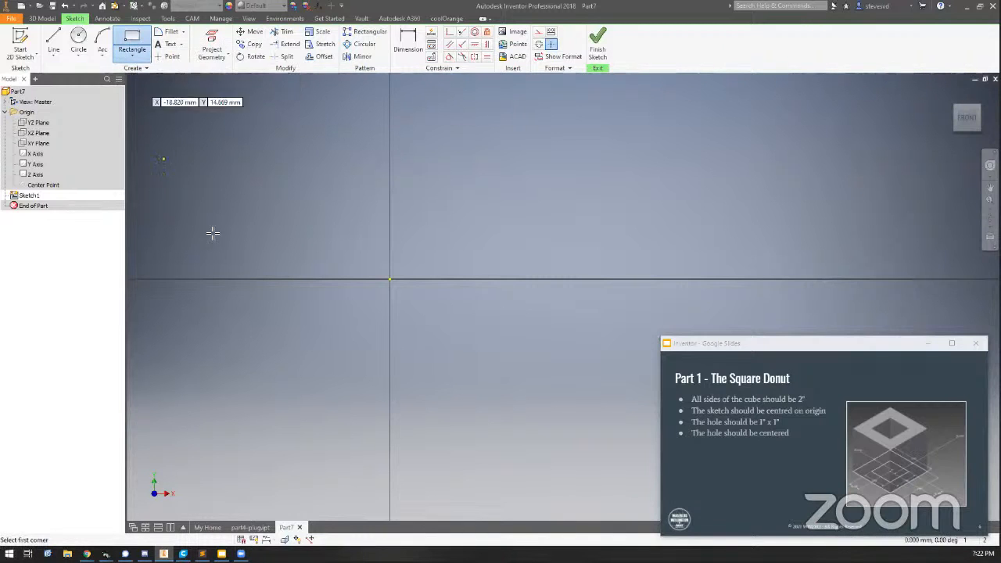
pyautogui.click(319, 227)
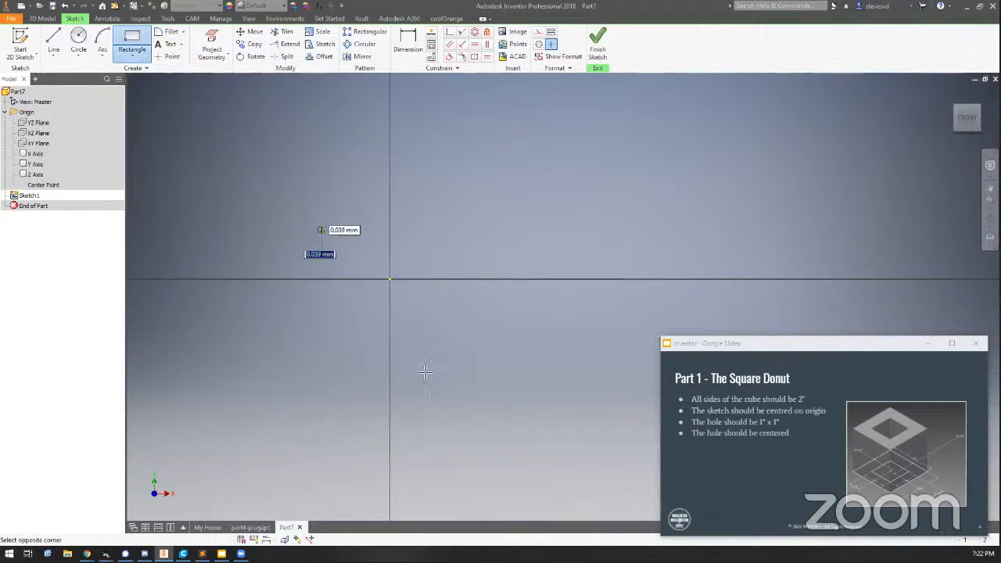
pyautogui.click(478, 364)
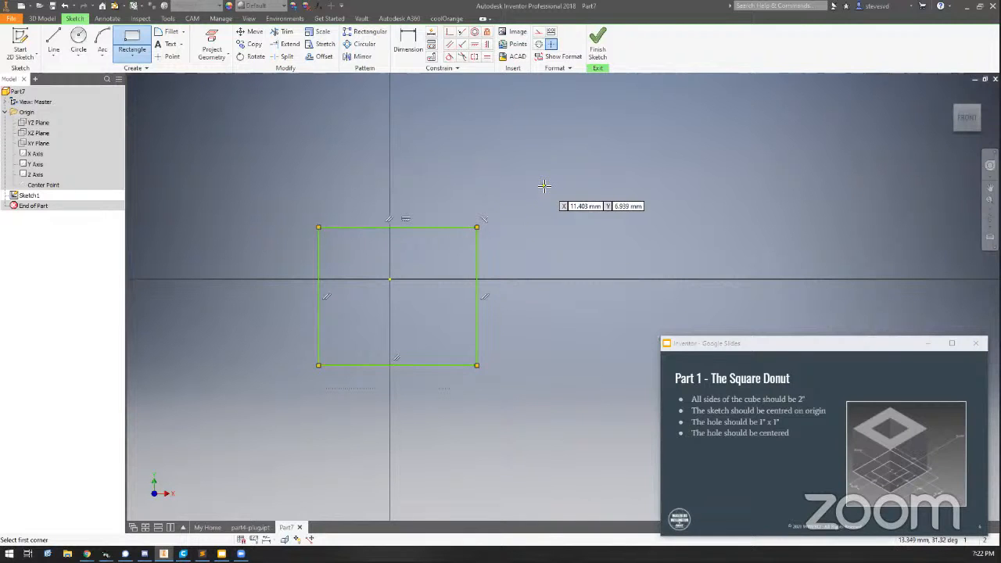
pyautogui.press('Escape')
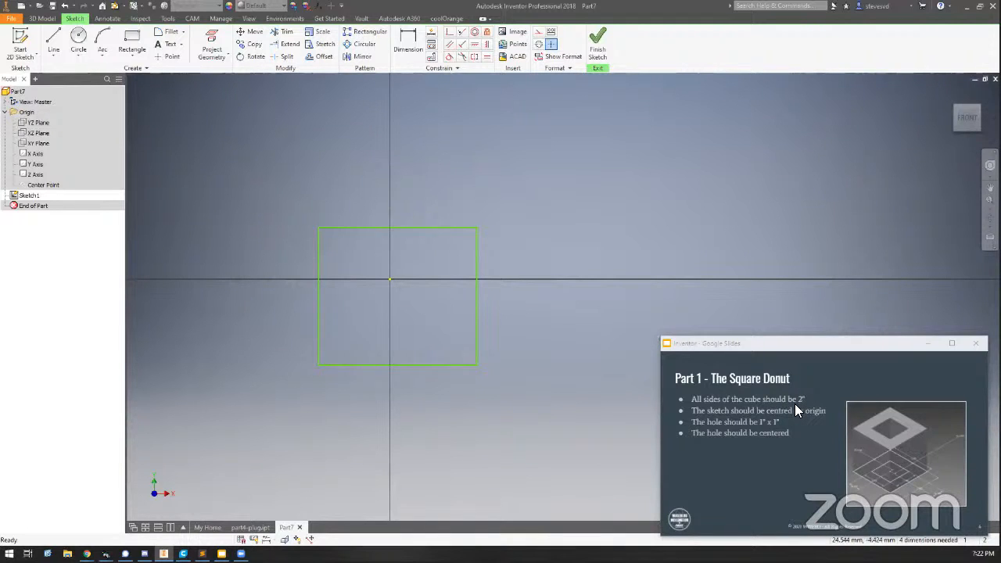
# - Dimension the rectangle's top edge and set its length to 2 in
pyautogui.click(417, 50)
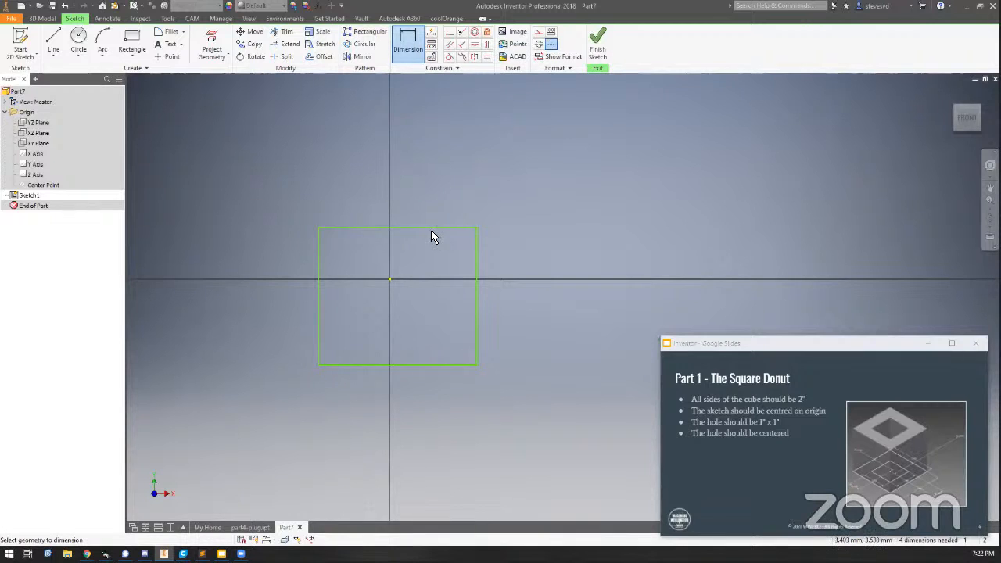
pyautogui.click(409, 49)
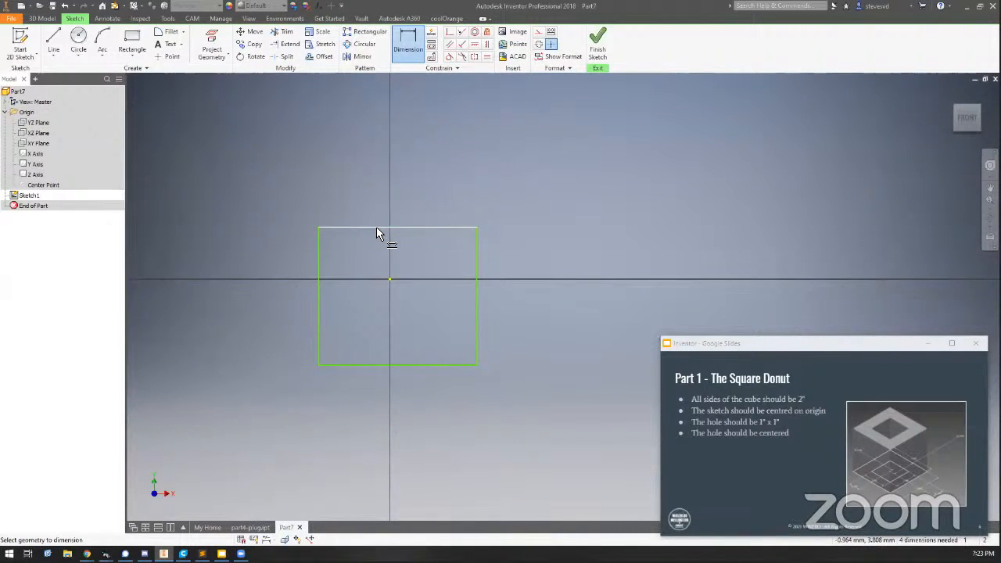
pyautogui.click(376, 228)
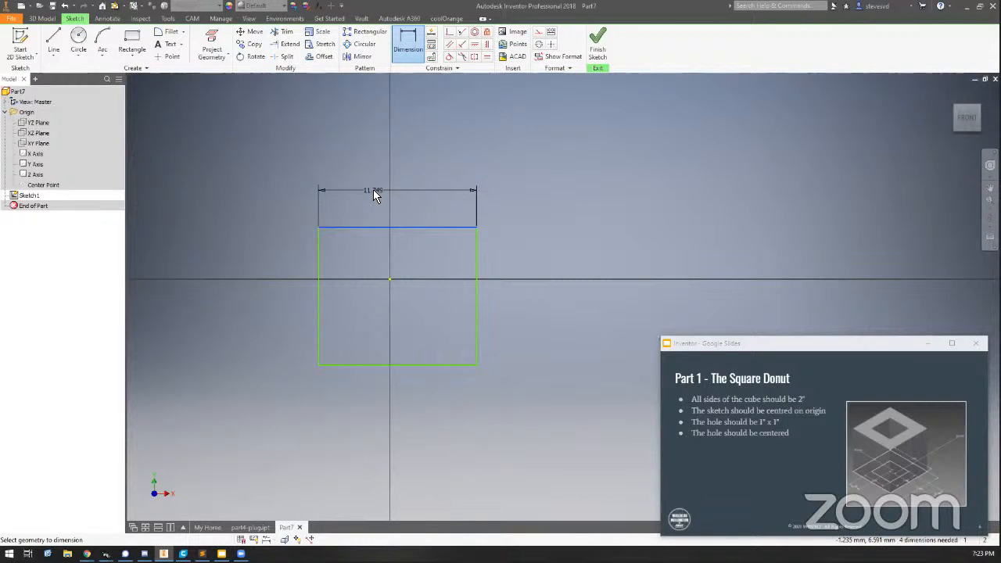
pyautogui.click(374, 190)
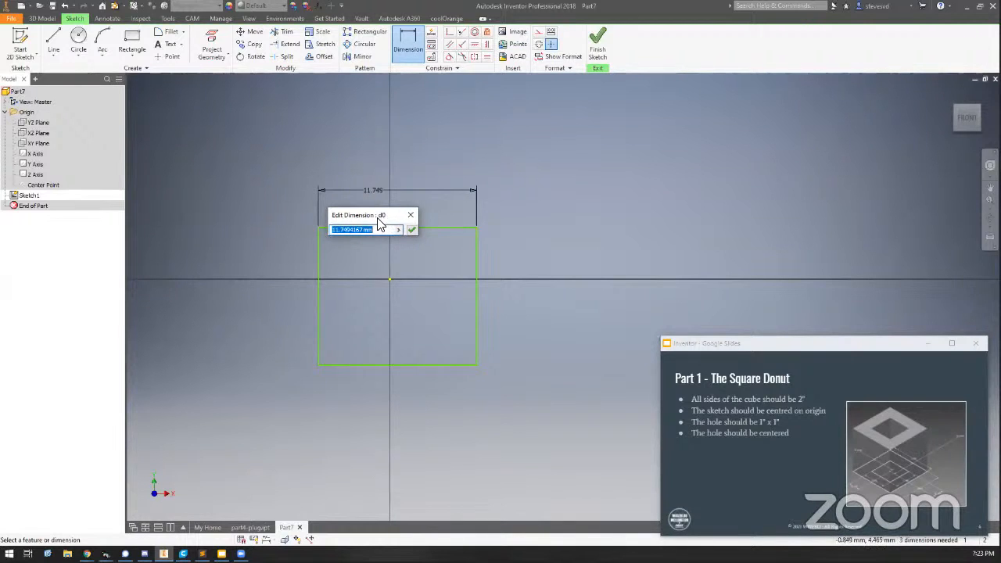
pyautogui.moveTo(366, 218); pyautogui.dragTo(271, 224)
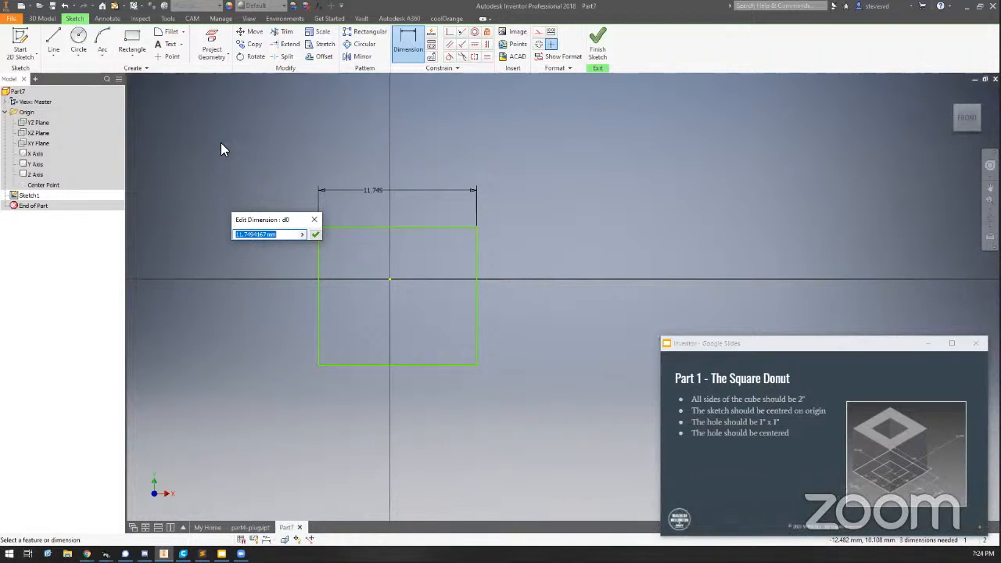
pyautogui.write('2')
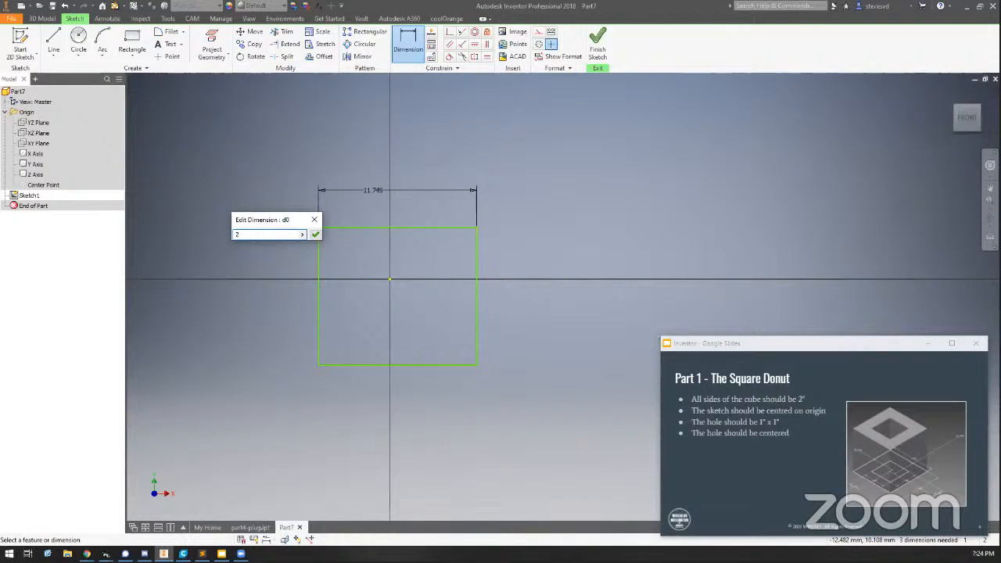
pyautogui.write(' in')
pyautogui.press('Return')
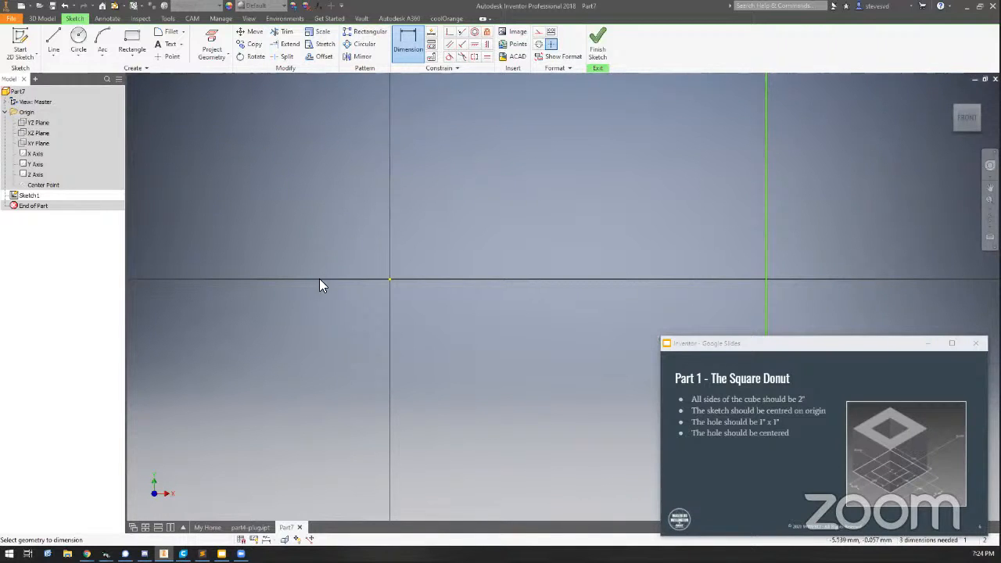
pyautogui.scroll(-2, 320, 280)
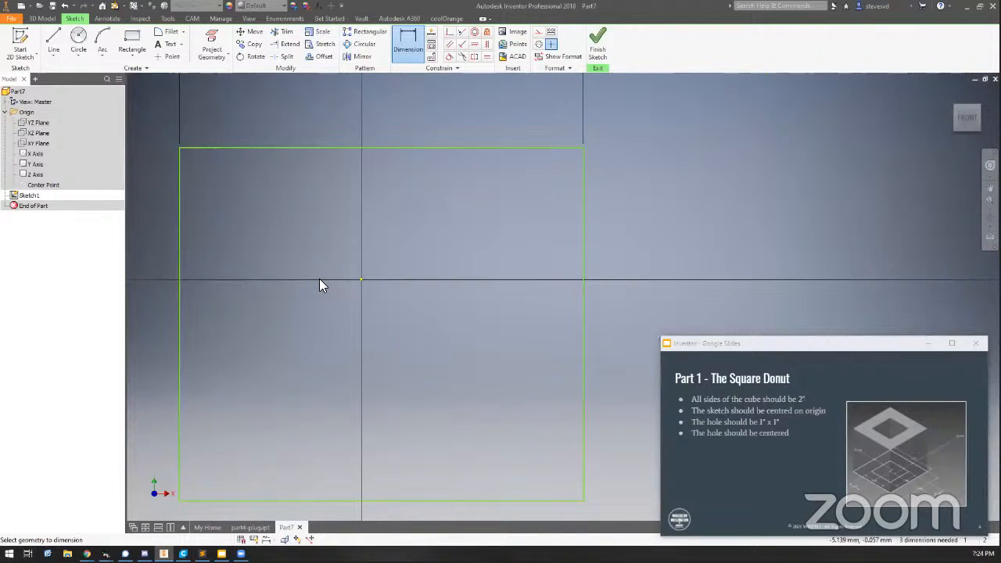
pyautogui.scroll(-2, 319, 283)
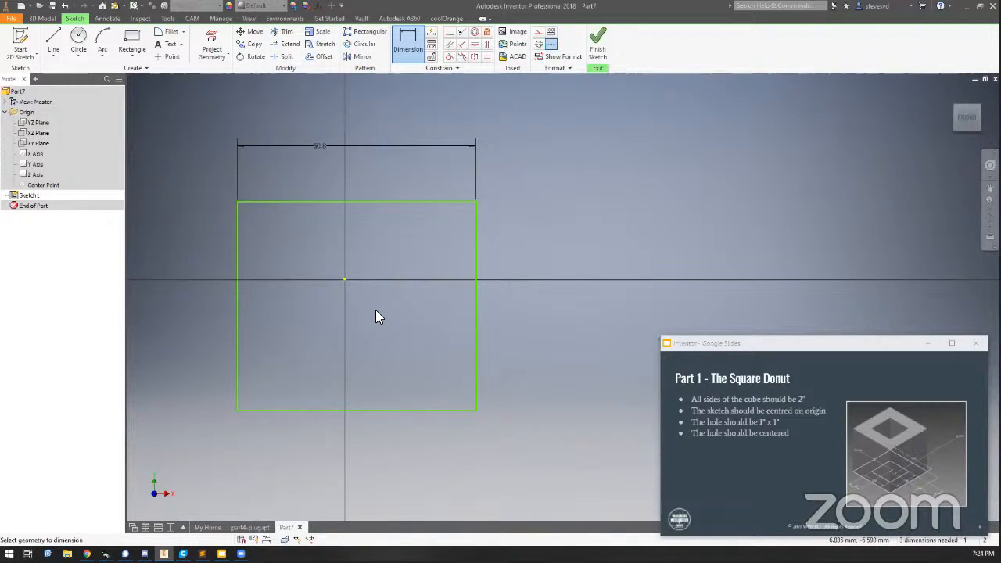
pyautogui.moveTo(380, 313)
pyautogui.mouseDown(button='middle')
pyautogui.moveTo(440, 257)
pyautogui.moveTo(461, 295)
pyautogui.moveTo(474, 286)
pyautogui.moveTo(411, 292)
pyautogui.moveTo(444, 290)
pyautogui.moveTo(402, 273)
pyautogui.moveTo(416, 276)
pyautogui.mouseUp(button='middle')
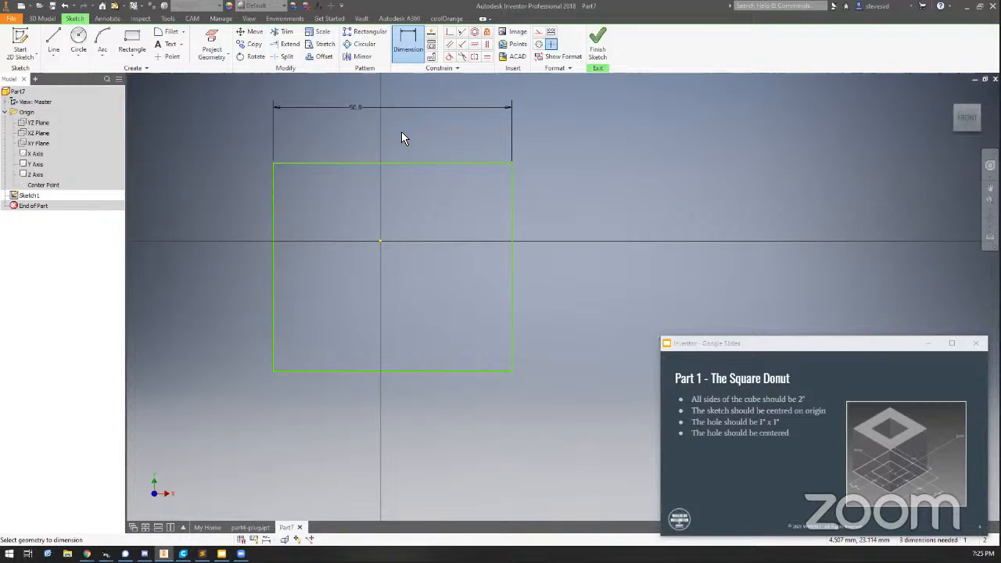
# - Change the length unit in the part's document settings to inch
pyautogui.click(167, 19)
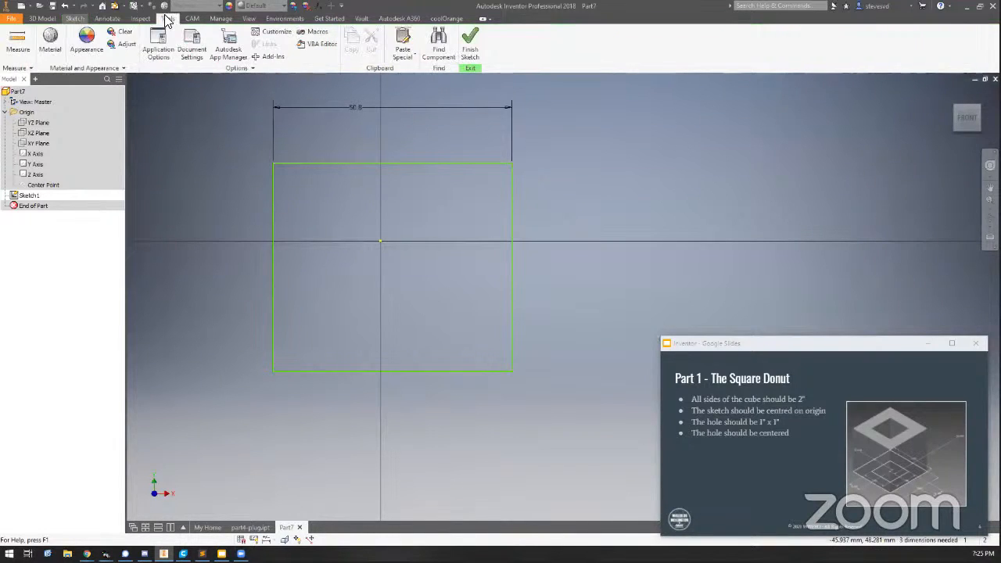
pyautogui.click(193, 46)
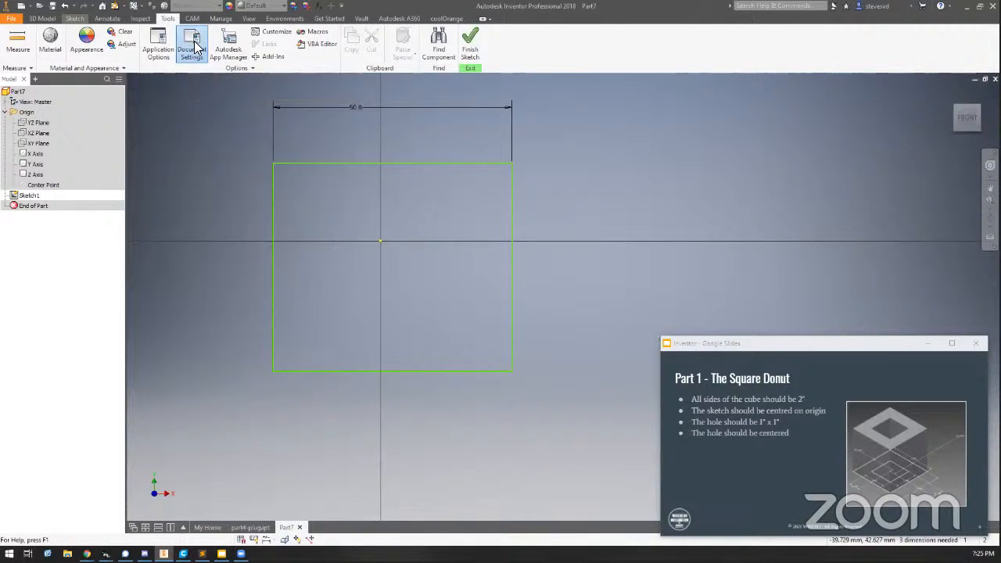
pyautogui.press('Escape')
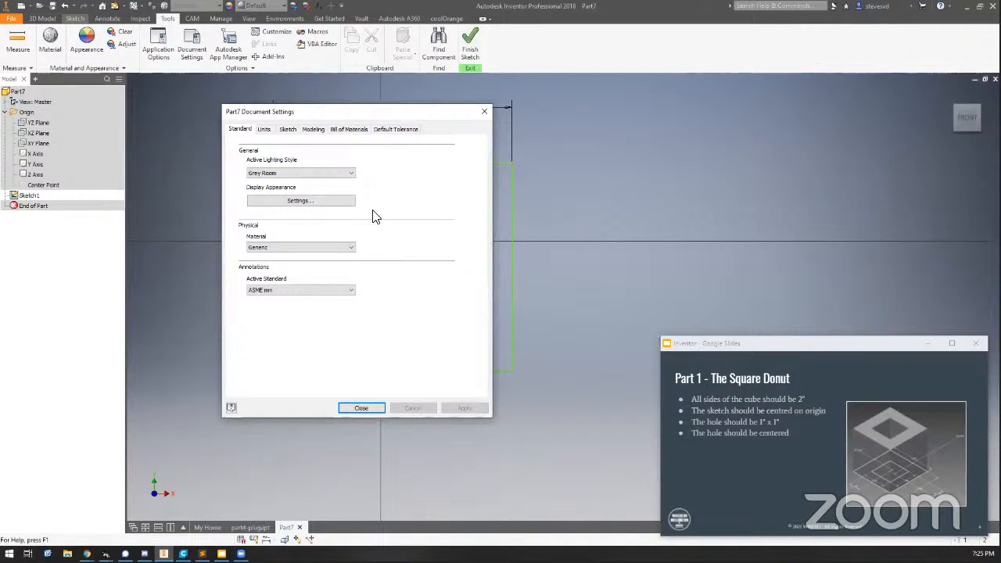
pyautogui.click(265, 132)
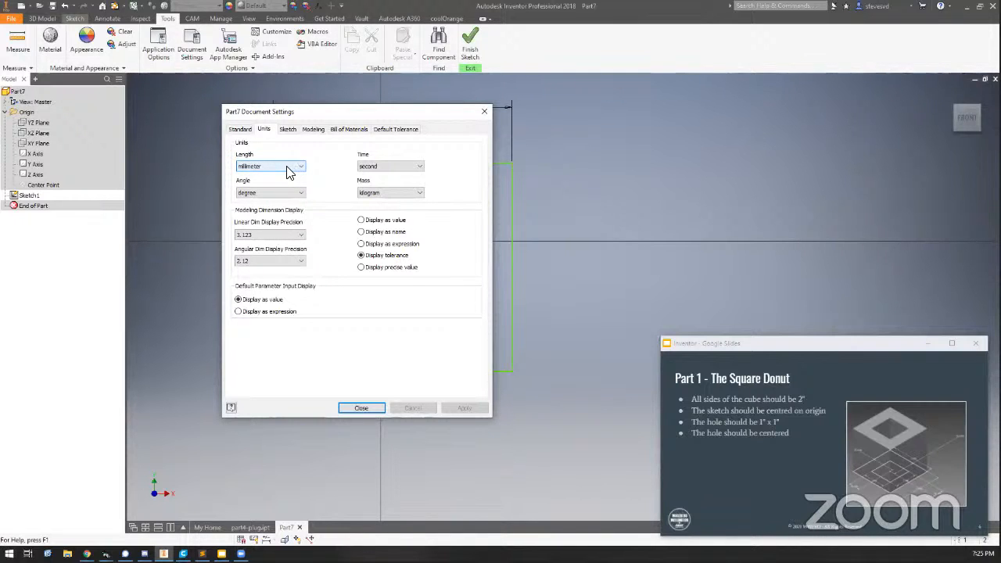
pyautogui.click(254, 169)
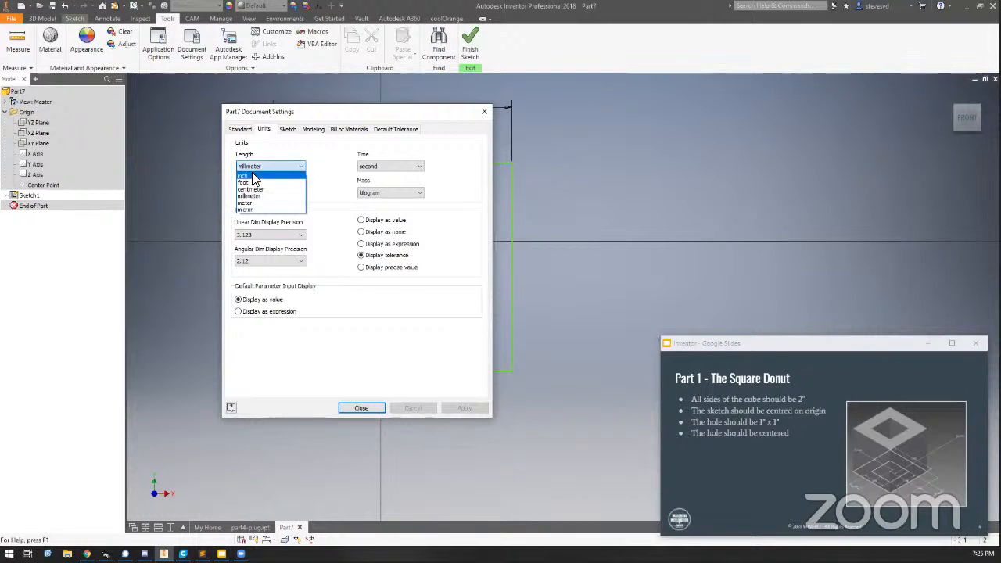
pyautogui.click(250, 183)
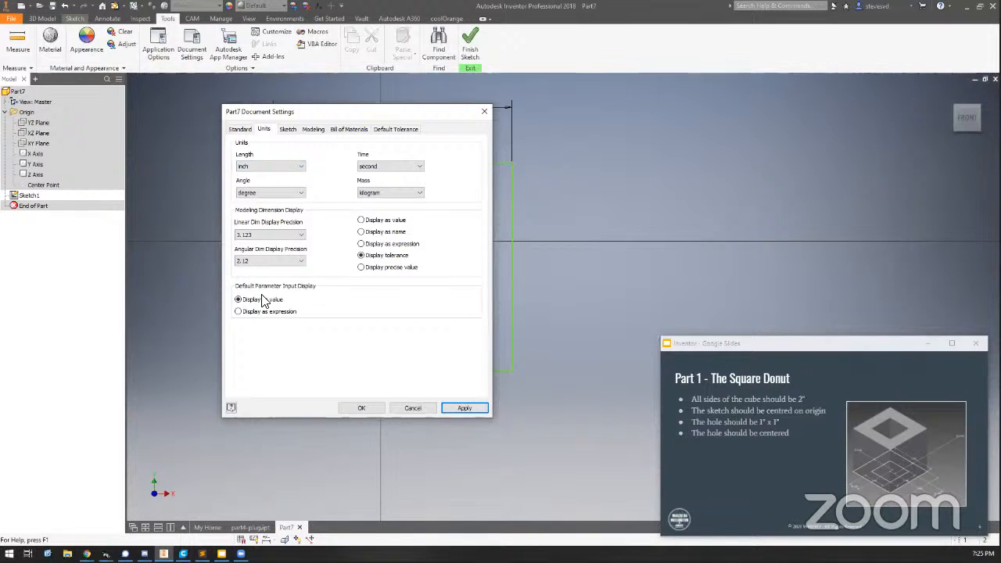
pyautogui.click(358, 408)
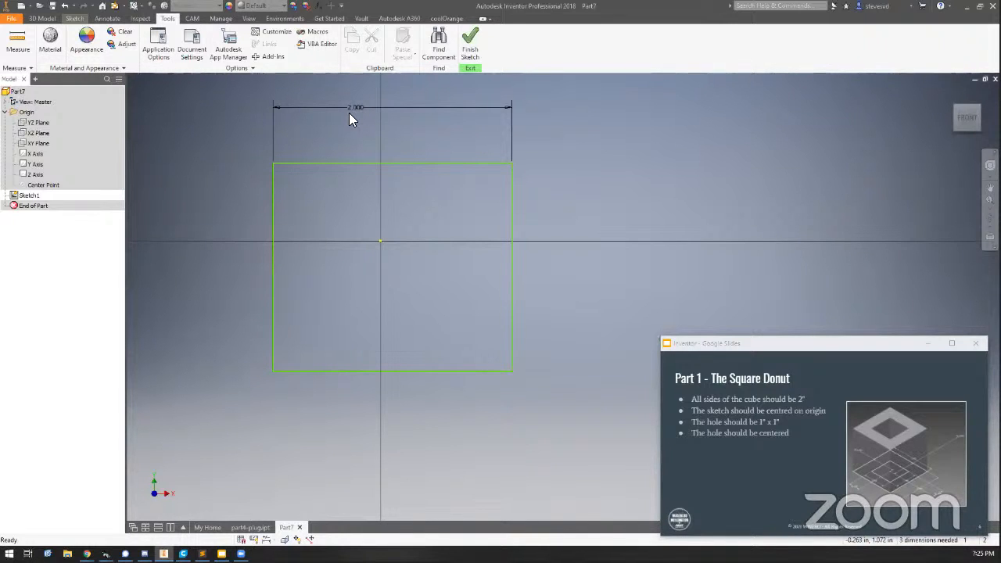
# - Dimension the rectangle's right vertical edge and set its length to 2 in
pyautogui.click(75, 19)
pyautogui.click(407, 41)
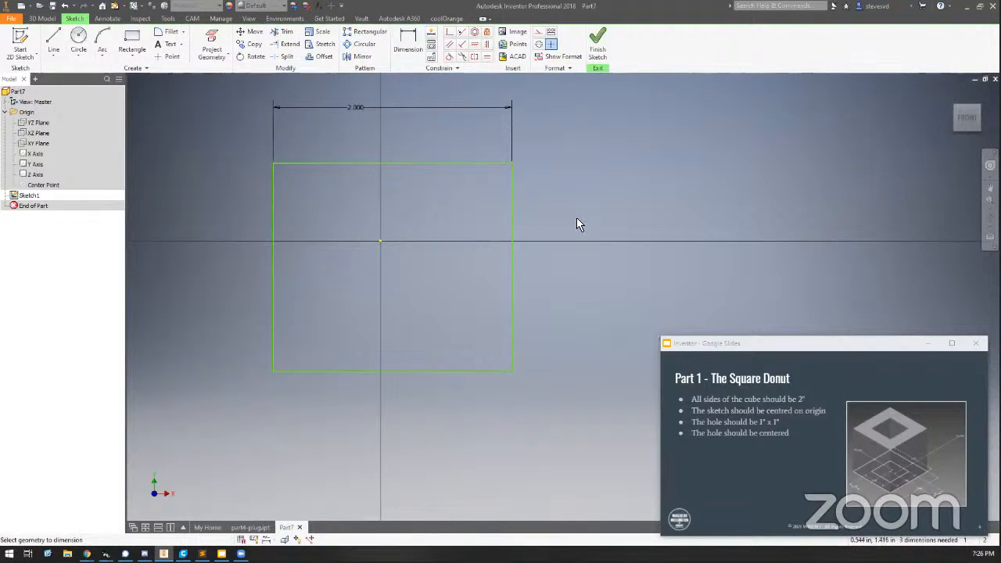
pyautogui.click(513, 286)
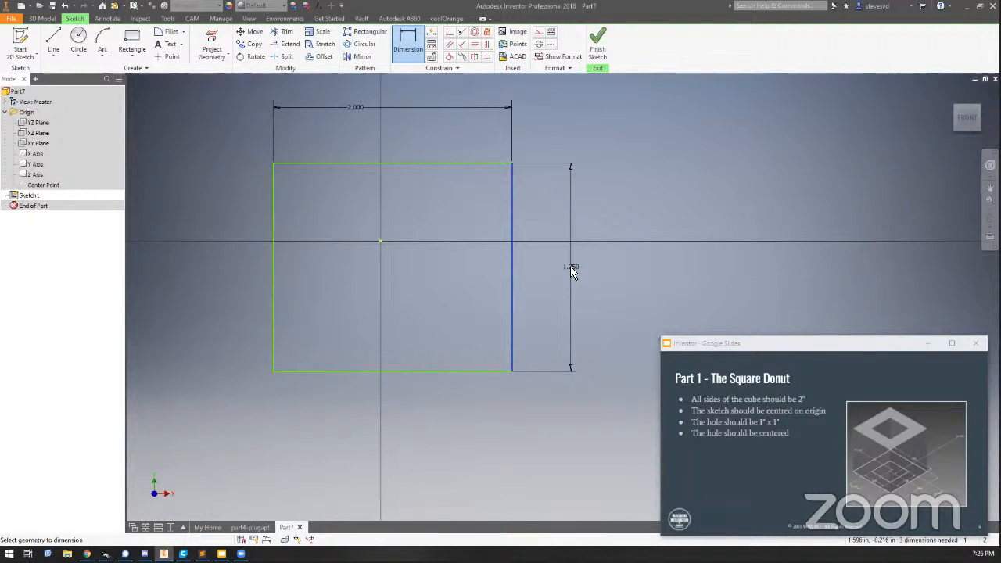
pyautogui.click(570, 267)
pyautogui.write('2')
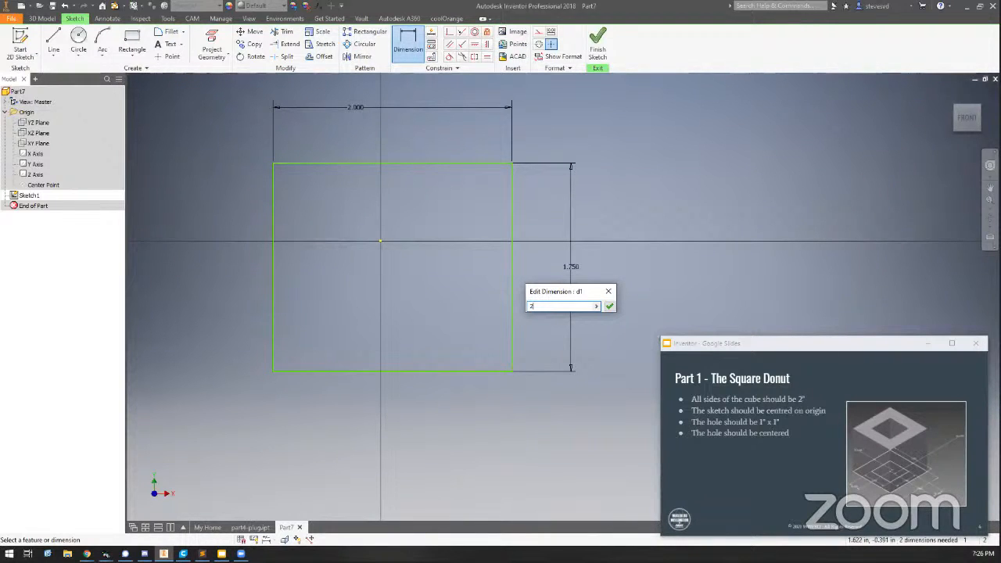
pyautogui.press('Return')
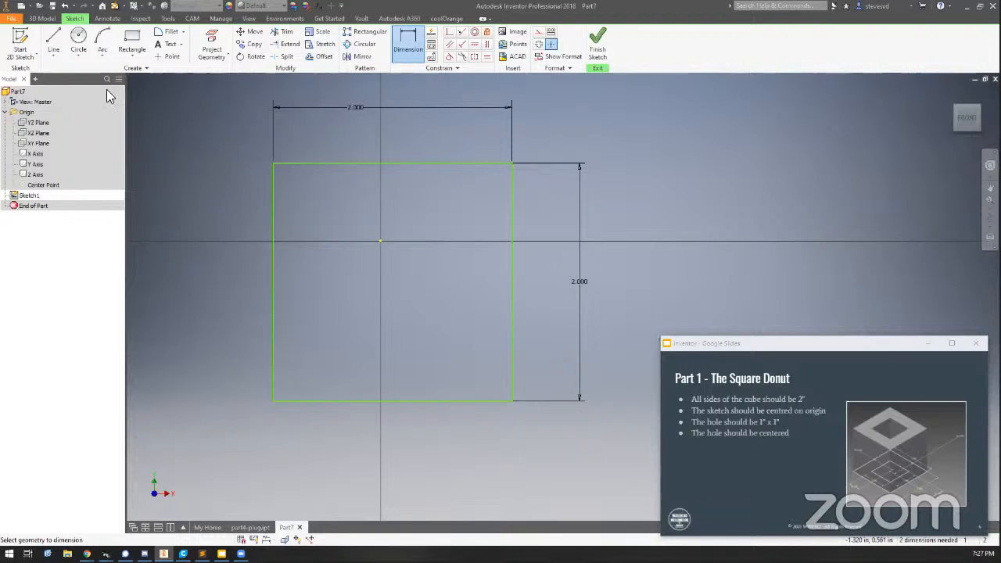
# - Sketch a closed three-line triangle to the left of the square, and delete it again
pyautogui.click(53, 39)
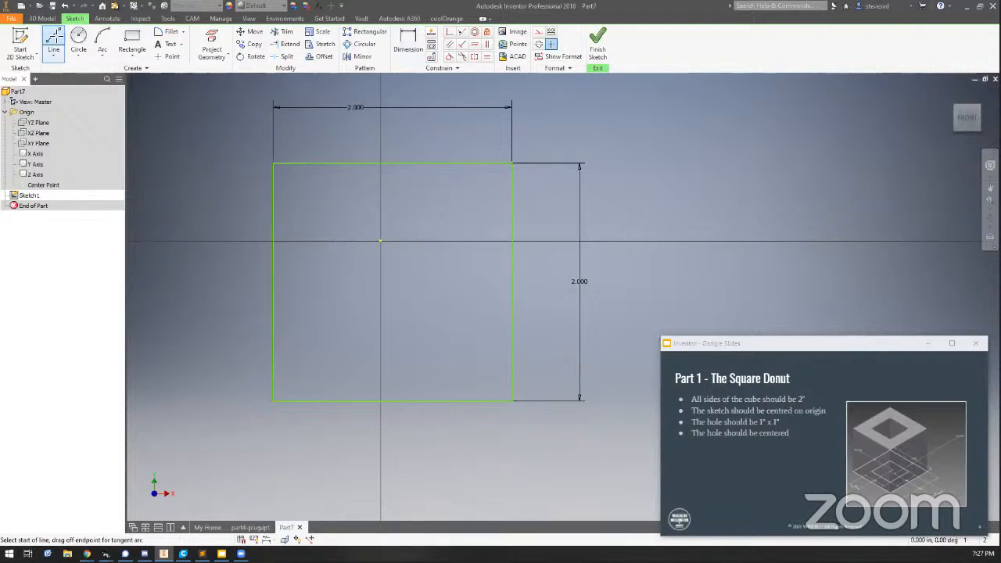
pyautogui.click(207, 142)
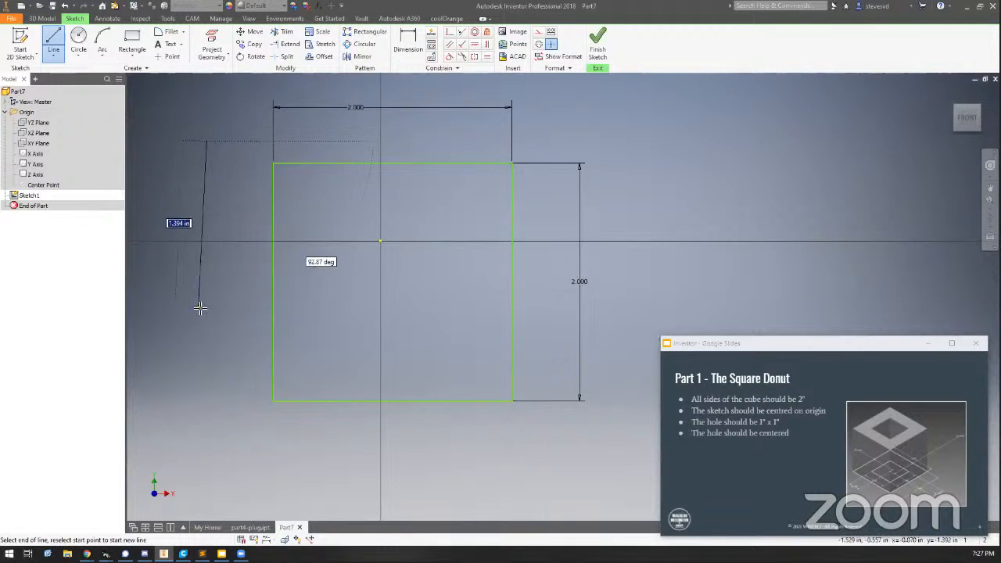
pyautogui.click(232, 315)
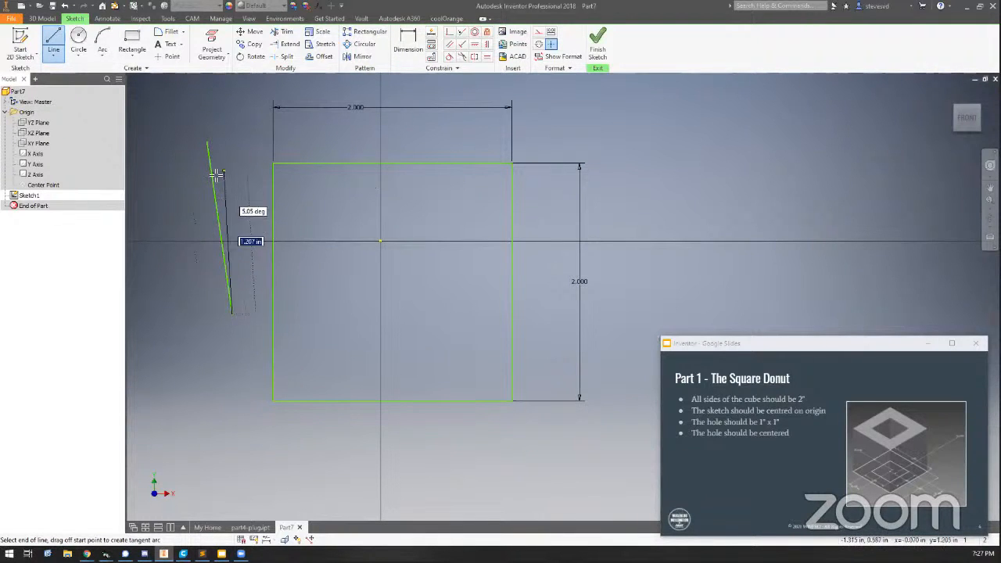
pyautogui.click(163, 212)
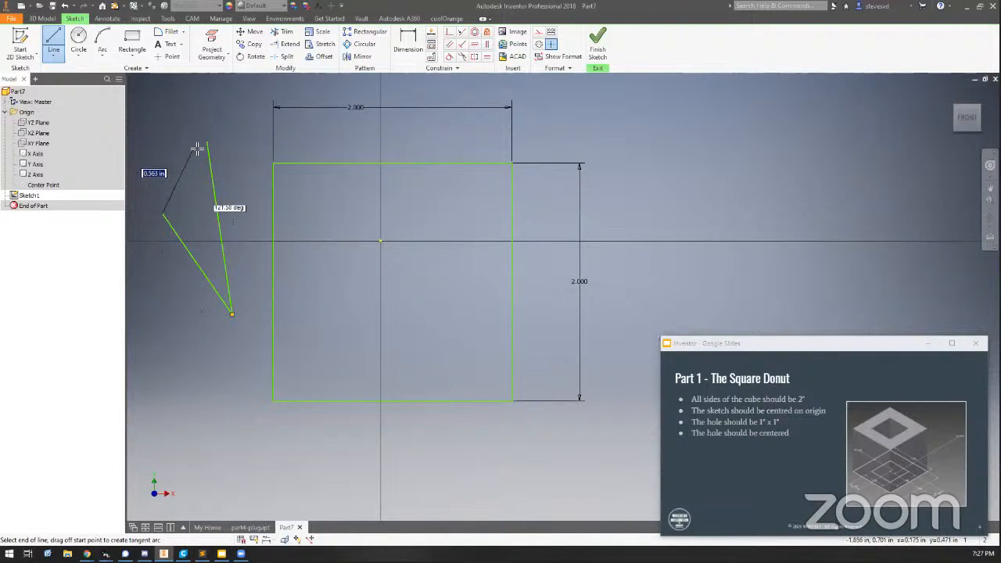
pyautogui.click(207, 141)
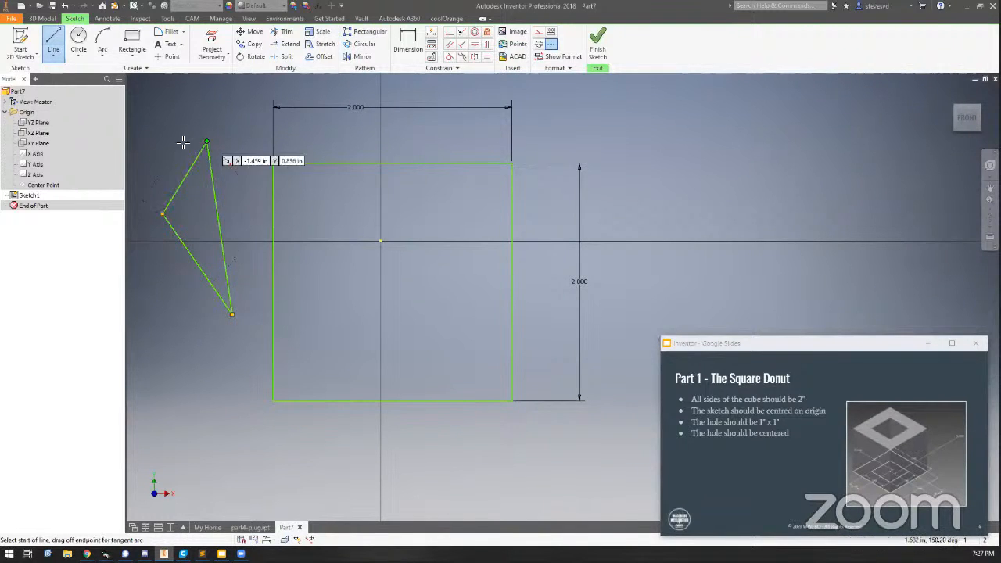
pyautogui.press('Escape')
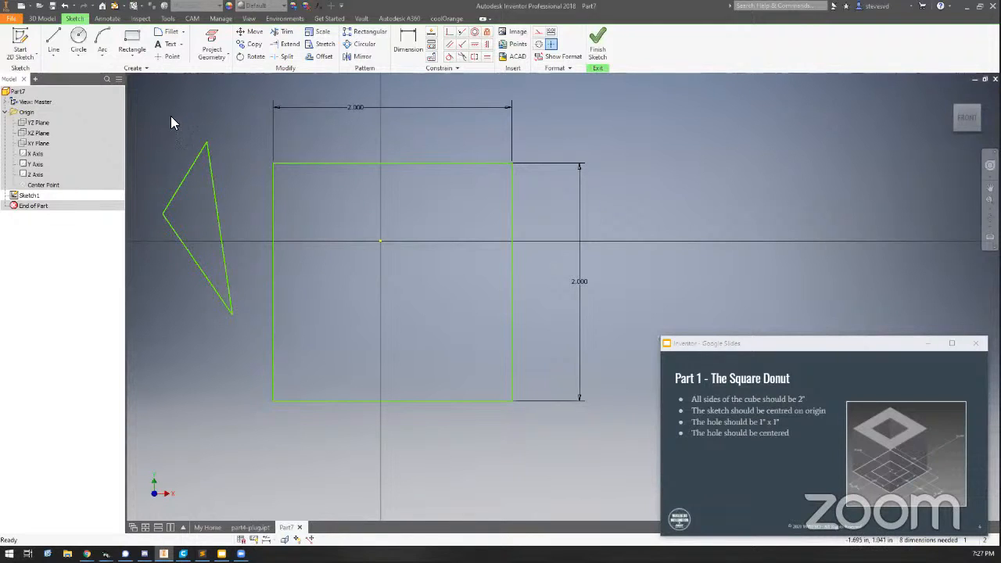
pyautogui.moveTo(157, 118); pyautogui.dragTo(251, 327)
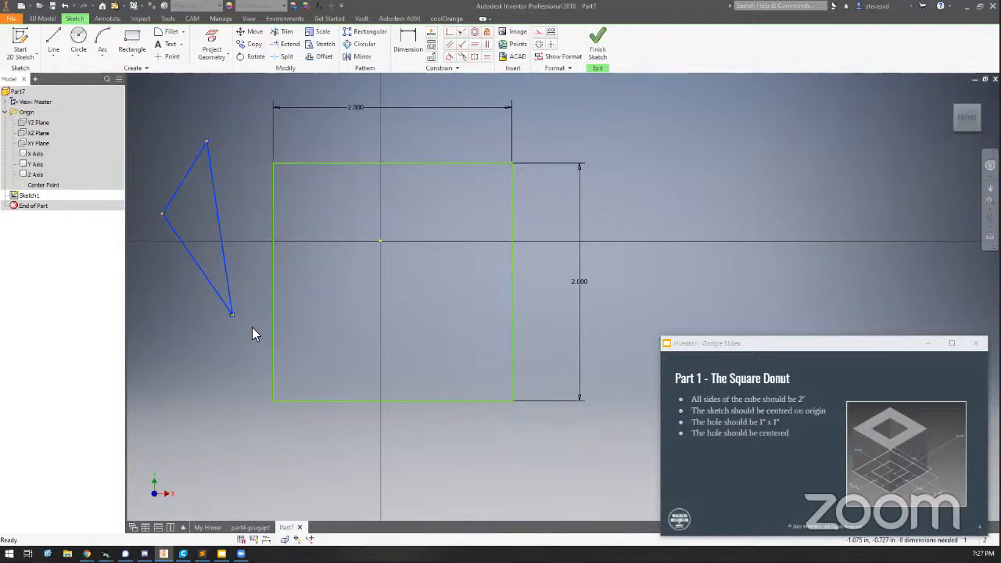
pyautogui.press('Delete')
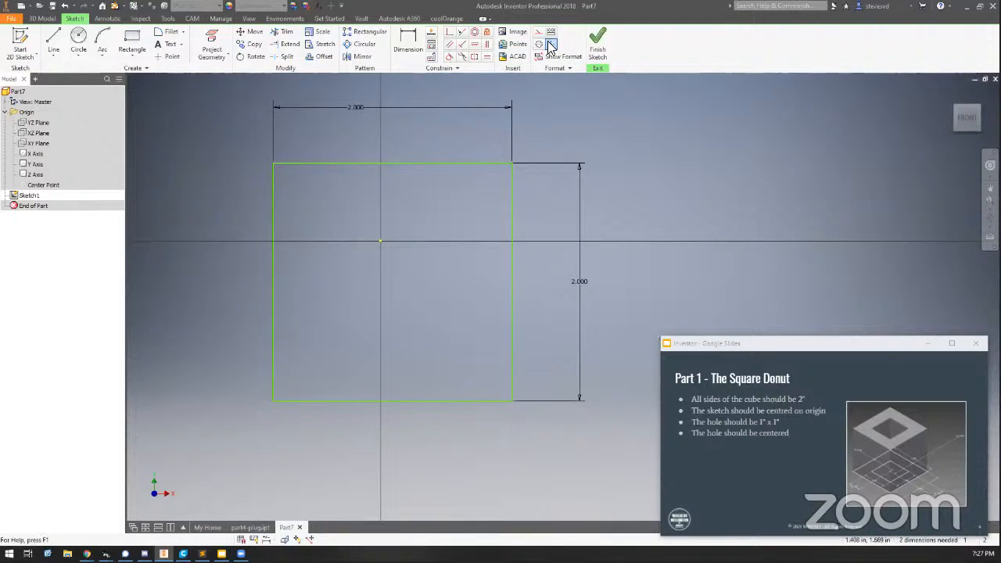
# - Draw a construction line diagonally across the square from its upper-right corner to its lower-left corner
pyautogui.click(53, 40)
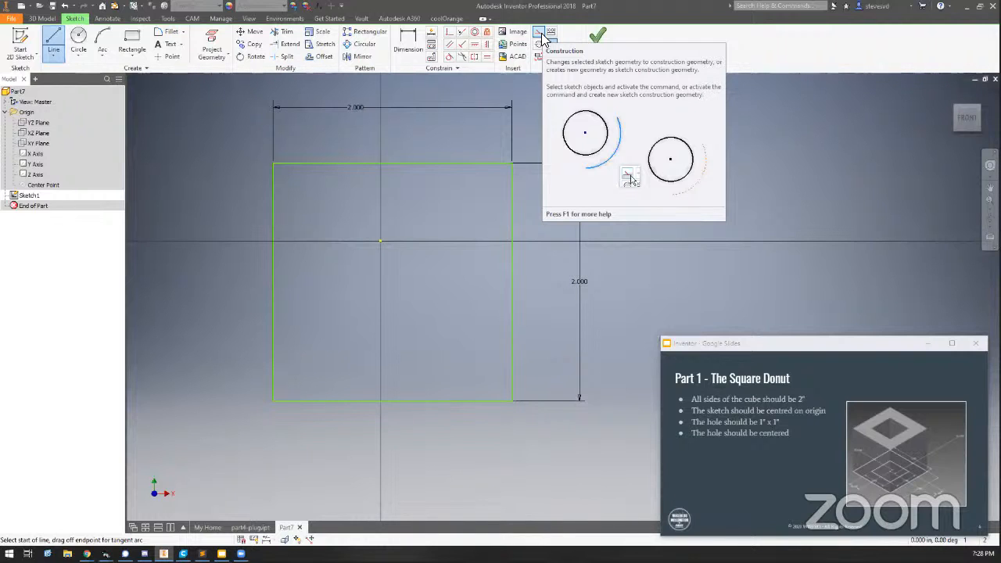
pyautogui.click(540, 34)
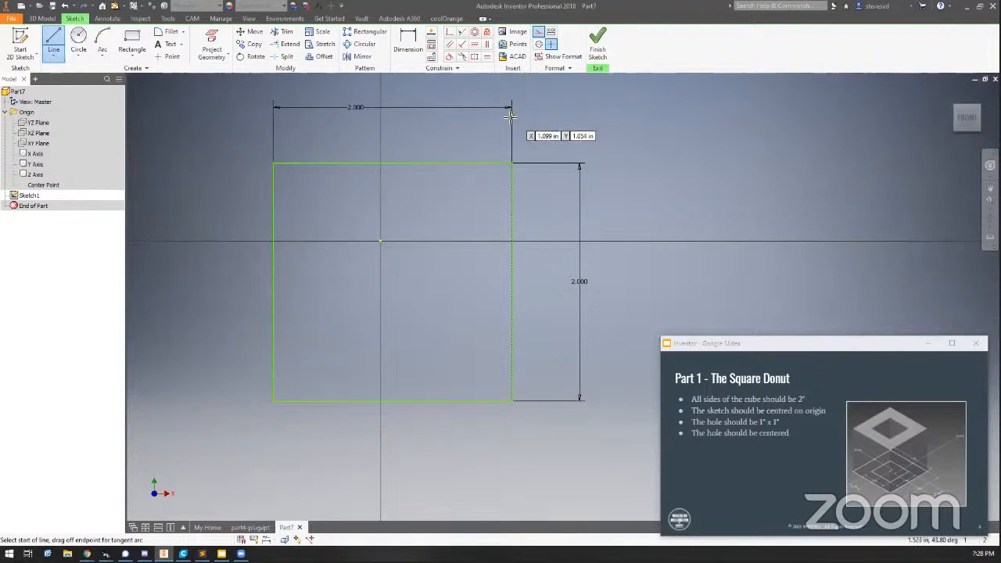
pyautogui.click(538, 33)
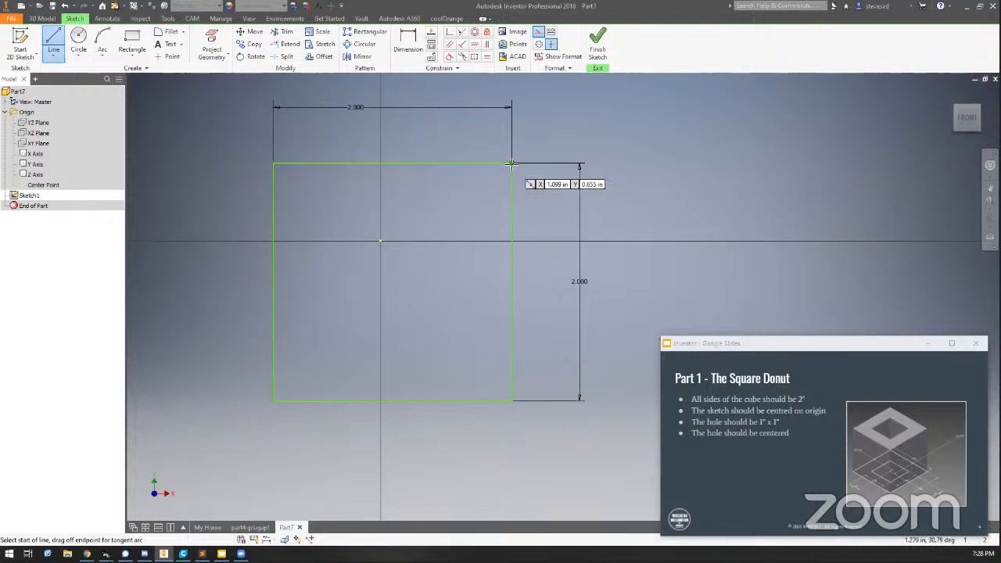
pyautogui.scroll(3, 508, 165)
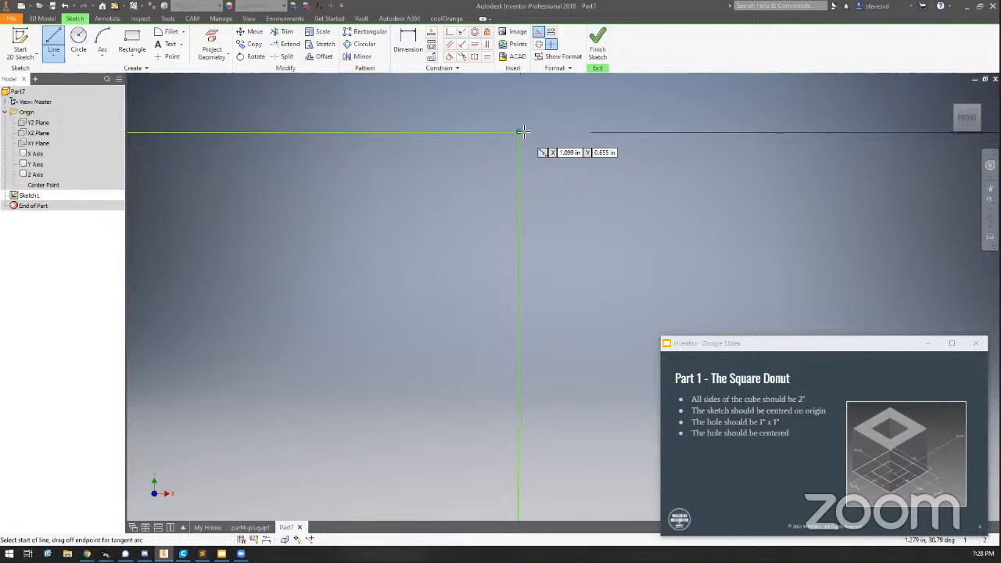
pyautogui.scroll(-3, 523, 130)
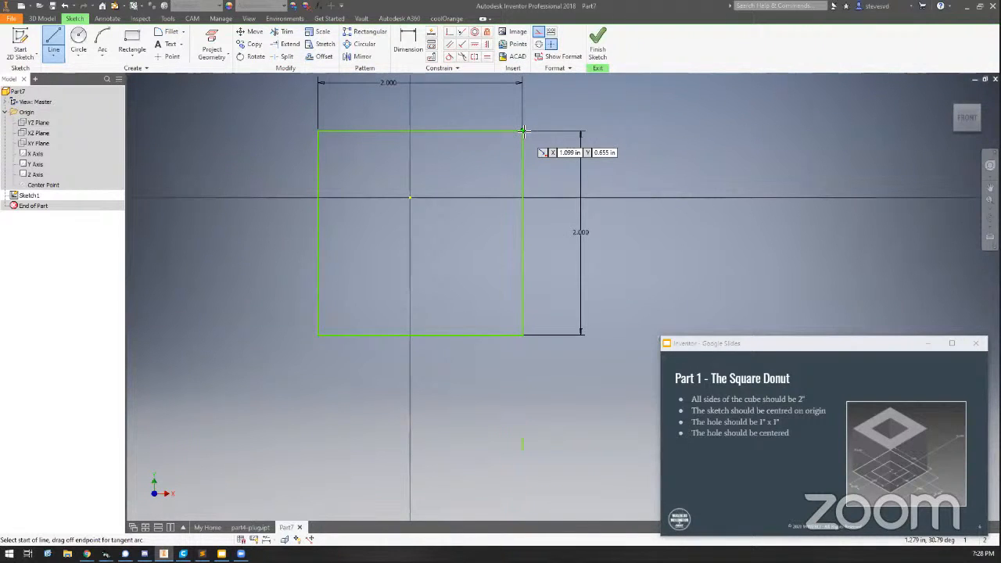
pyautogui.click(522, 130)
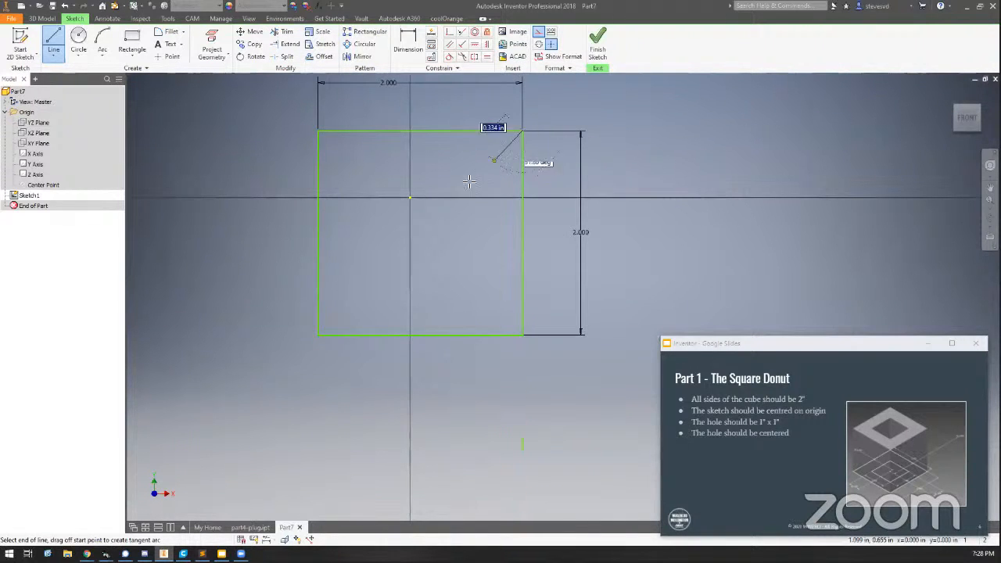
pyautogui.doubleClick(318, 334)
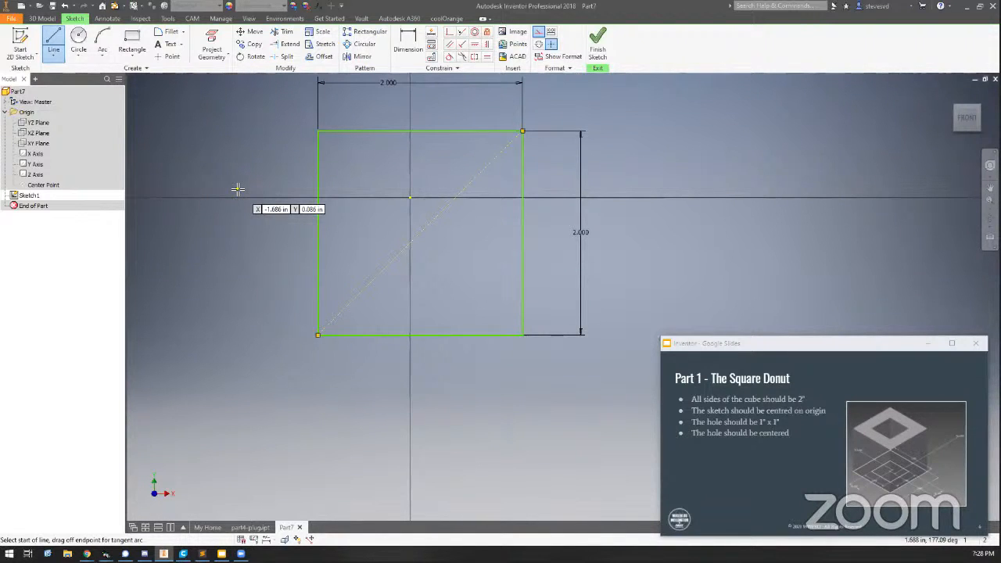
pyautogui.click(317, 130)
pyautogui.press('Escape')
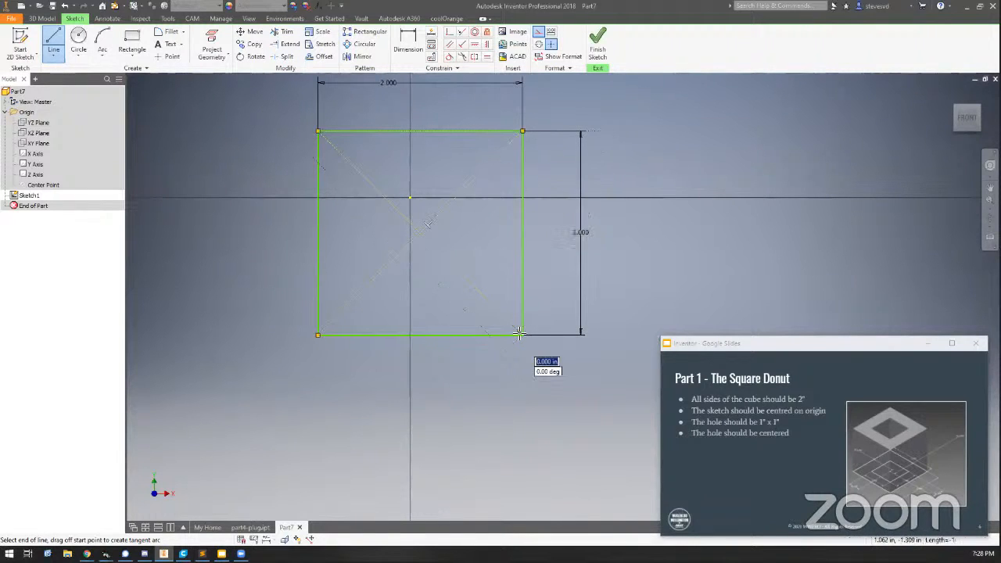
pyautogui.click(522, 335)
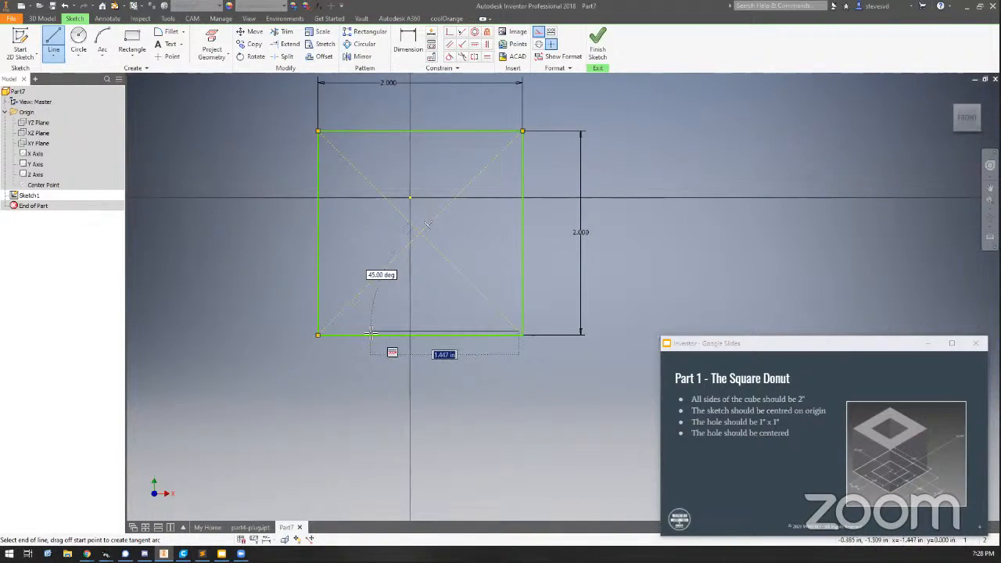
pyautogui.press('Escape')
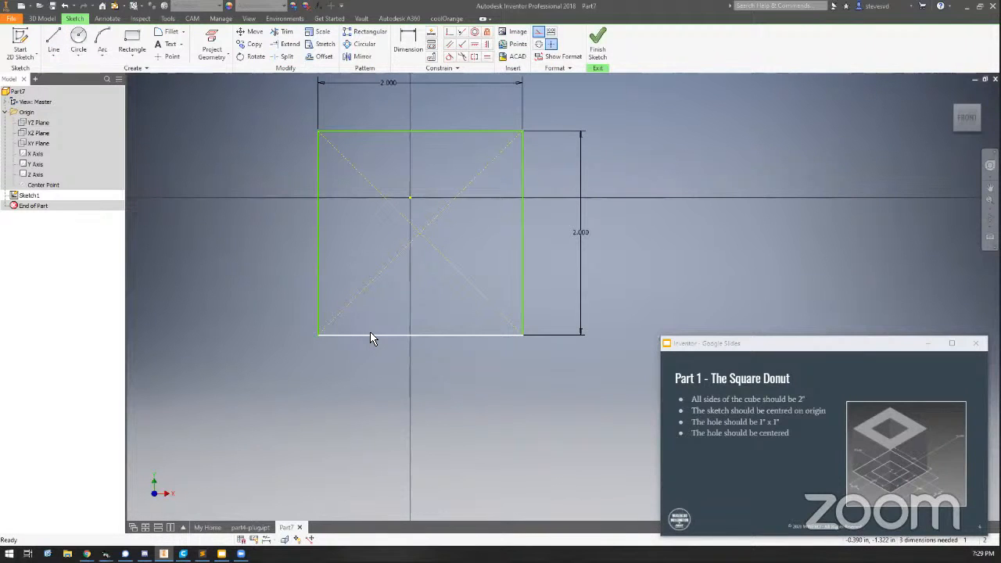
pyautogui.hotkey('ctrl', 'z')
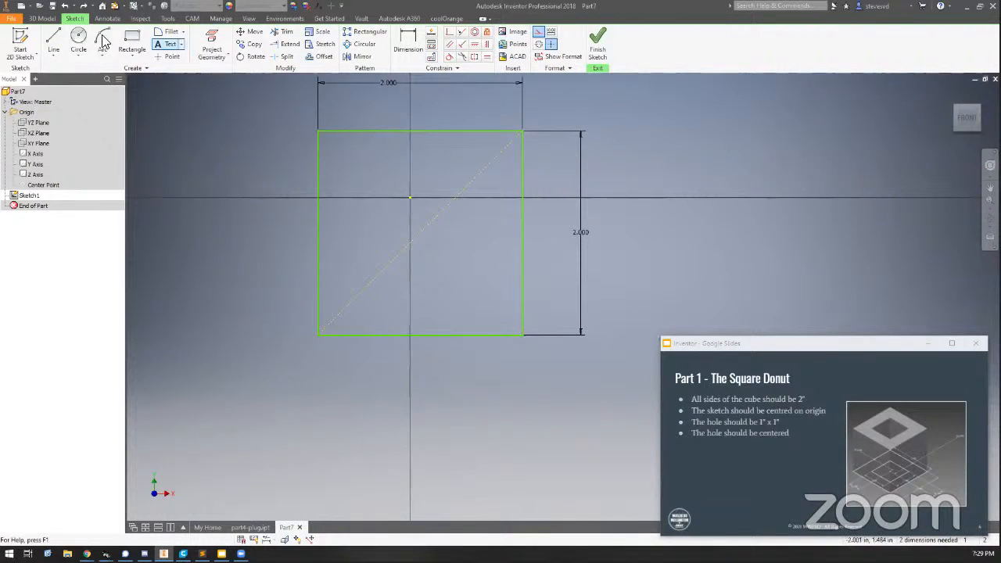
# - Draw a second construction diagonal from the square's upper-left corner to its lower-right corner
pyautogui.click(53, 39)
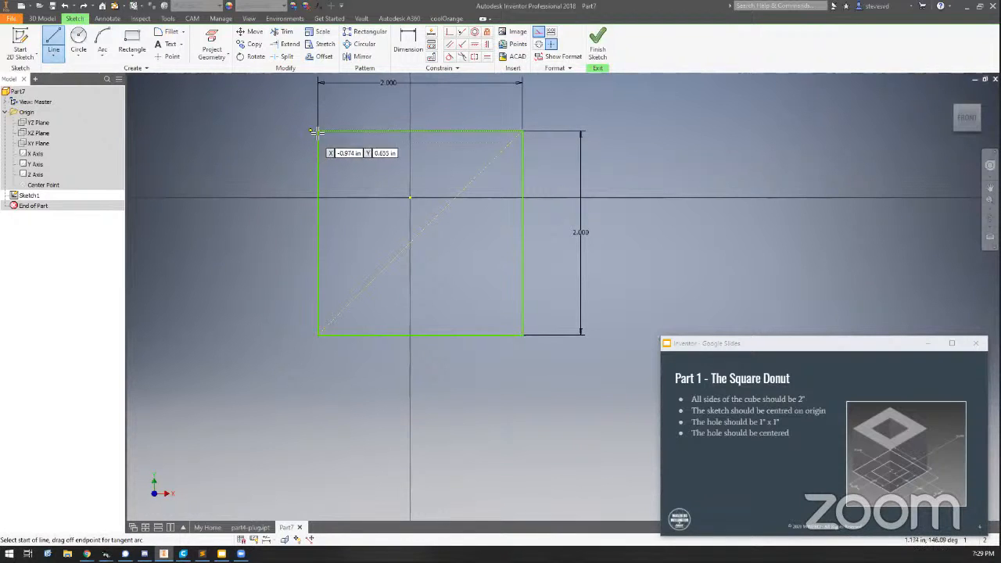
pyautogui.click(319, 132)
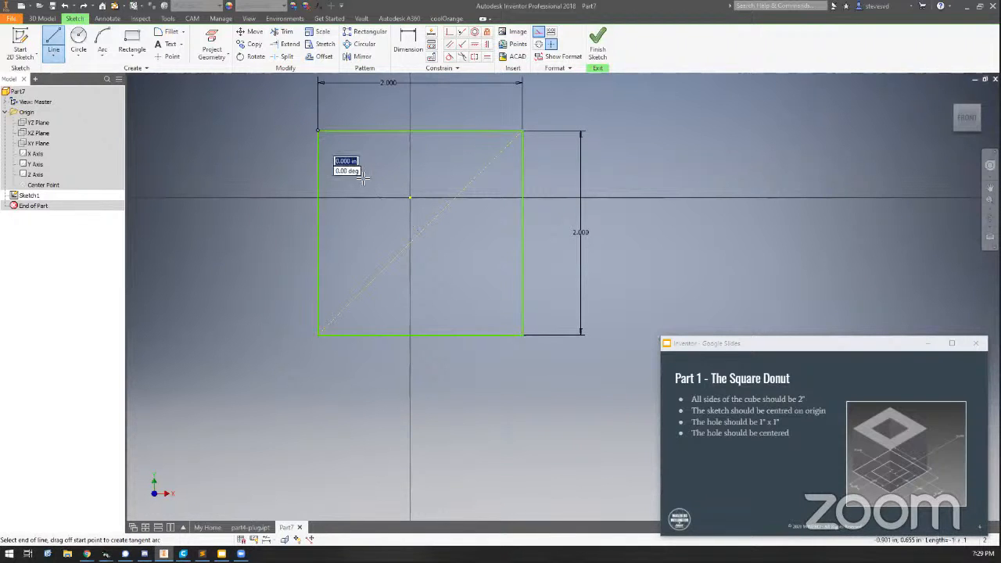
pyautogui.doubleClick(520, 334)
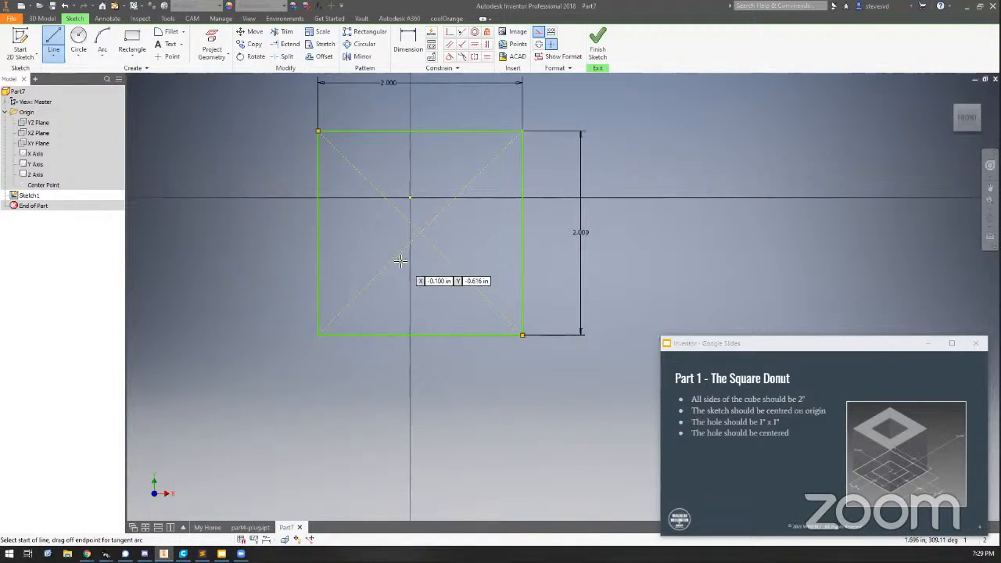
pyautogui.press('Escape')
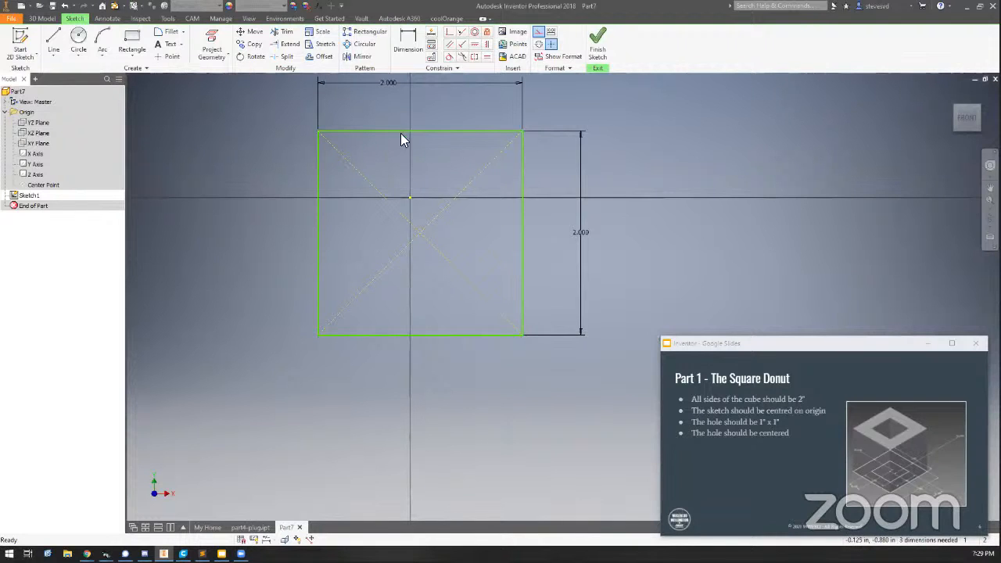
# - Shift the square towards the origin and make the midpoint of the lower-left to upper-right diagonal coincident with the origin point
pyautogui.moveTo(399, 132)
pyautogui.mouseDown()
pyautogui.moveTo(395, 109)
pyautogui.moveTo(446, 97)
pyautogui.mouseUp()
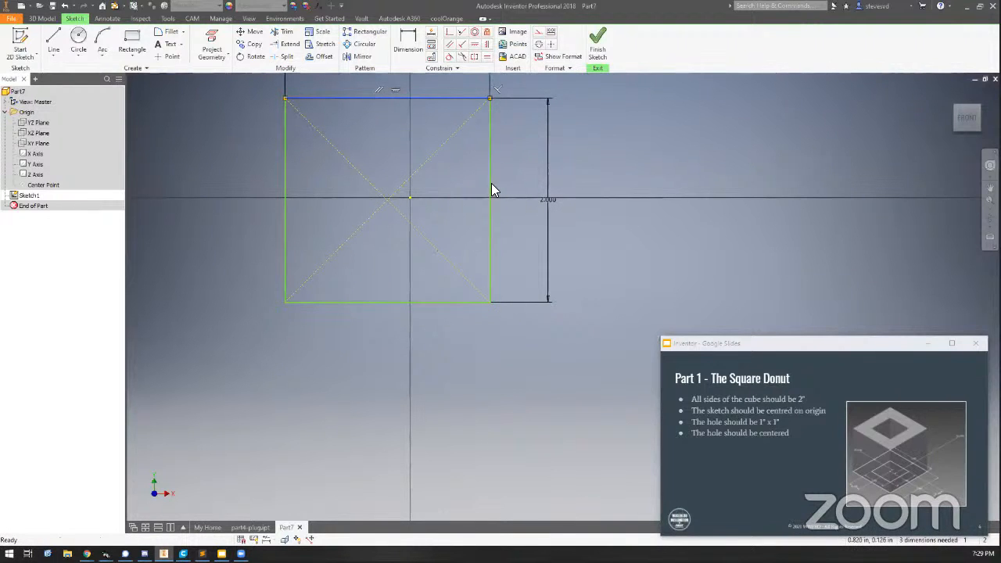
pyautogui.moveTo(492, 185); pyautogui.dragTo(503, 189)
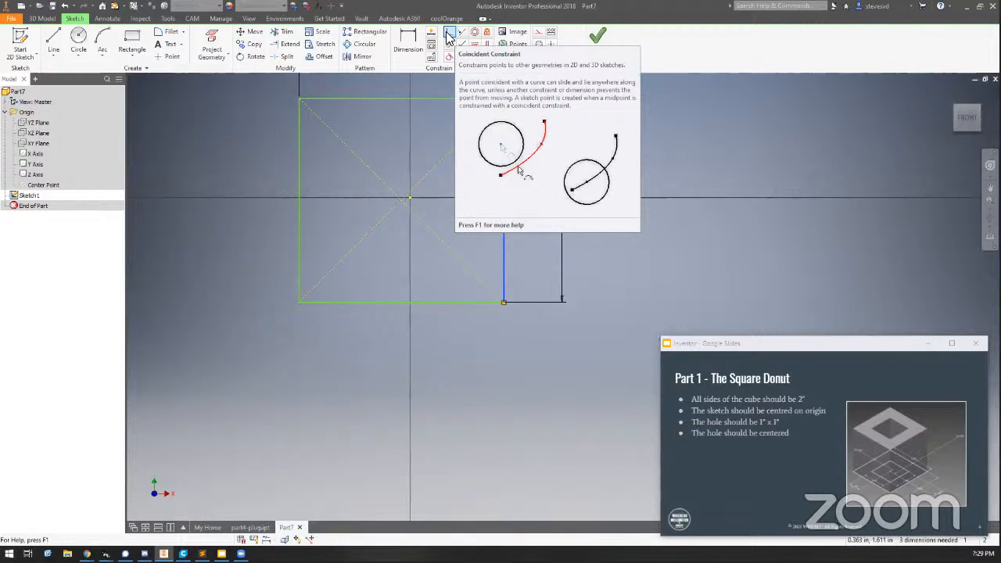
pyautogui.click(448, 37)
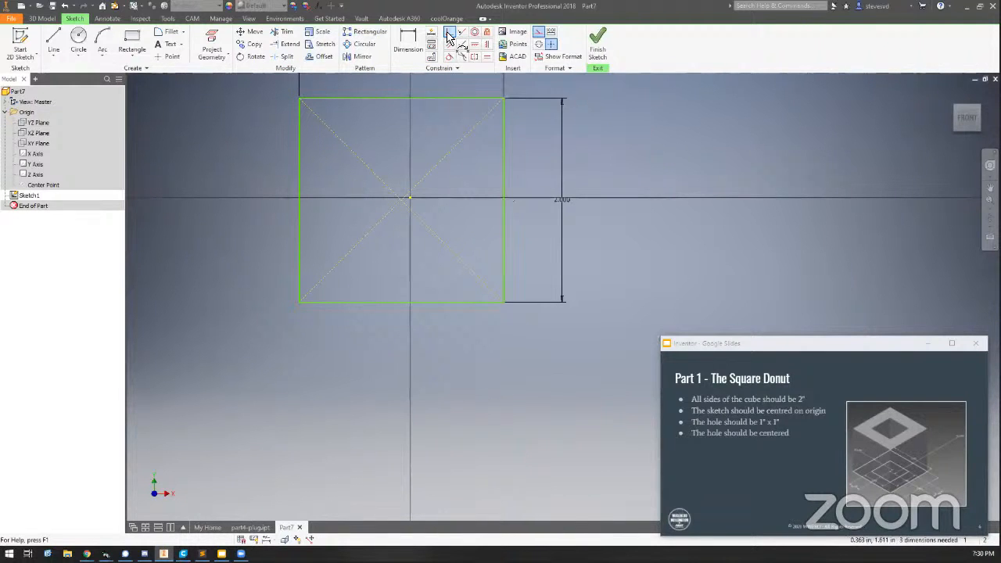
pyautogui.click(410, 199)
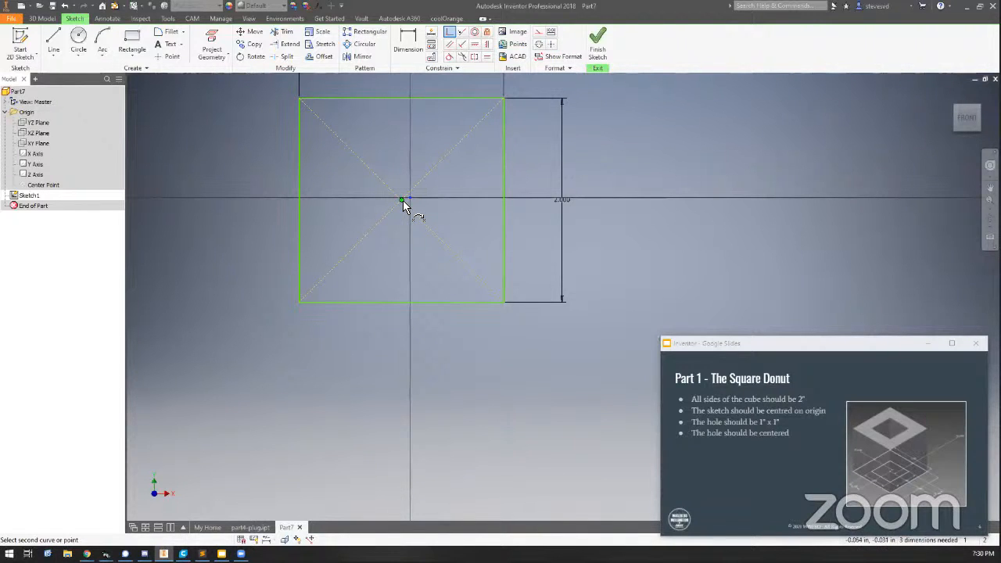
pyautogui.click(401, 201)
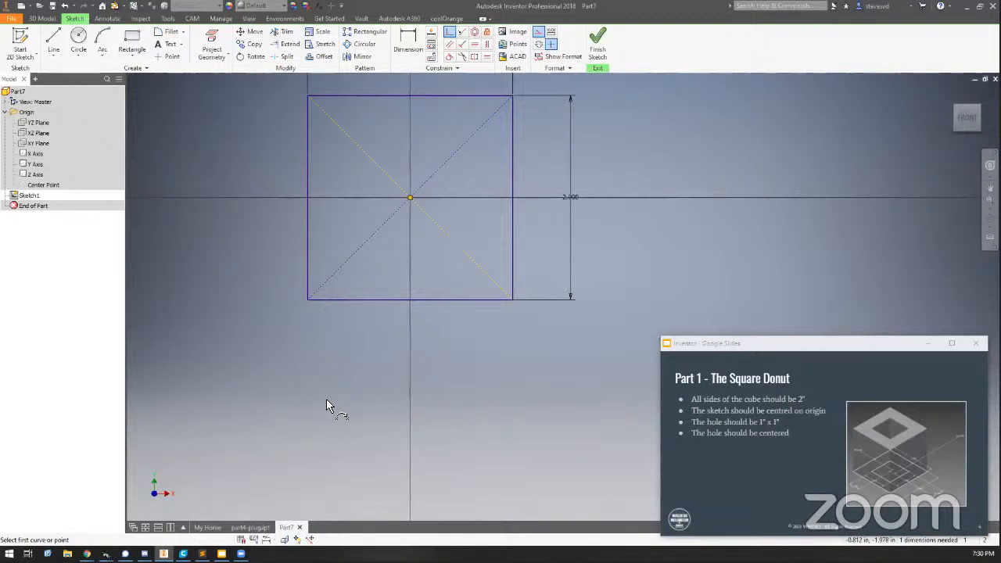
pyautogui.press('Escape')
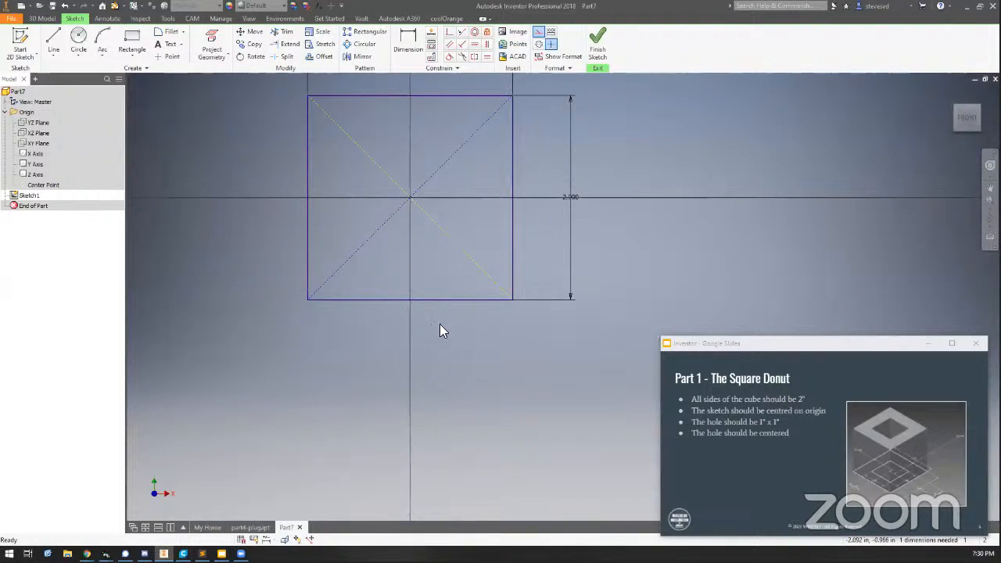
# - Test whether the square's top, left and bottom edges can still be moved
pyautogui.click(569, 241)
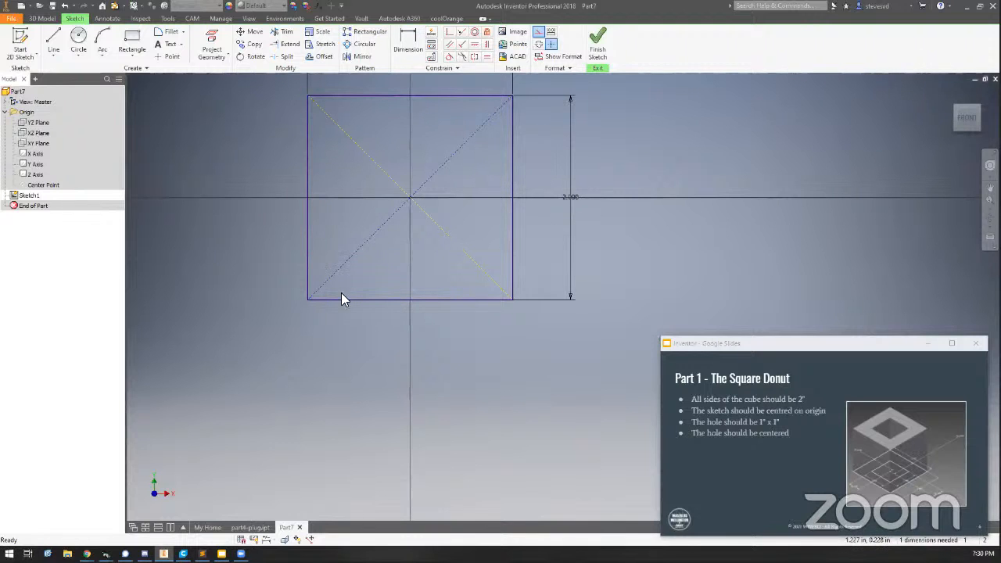
pyautogui.moveTo(533, 225)
pyautogui.mouseDown(button='middle')
pyautogui.moveTo(530, 304)
pyautogui.moveTo(509, 329)
pyautogui.mouseUp(button='middle')
pyautogui.click(407, 190)
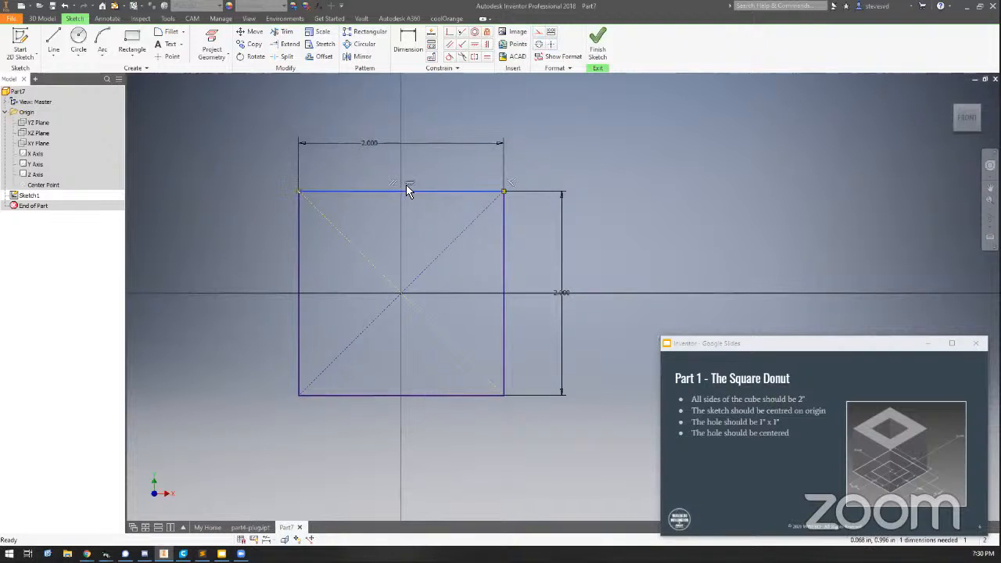
pyautogui.click(298, 262)
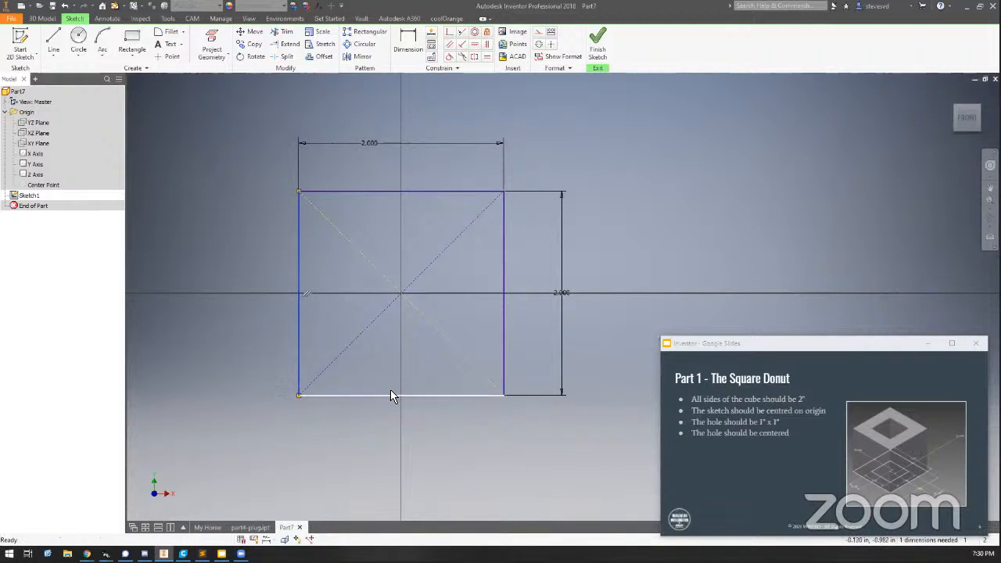
pyautogui.moveTo(390, 391); pyautogui.dragTo(369, 359)
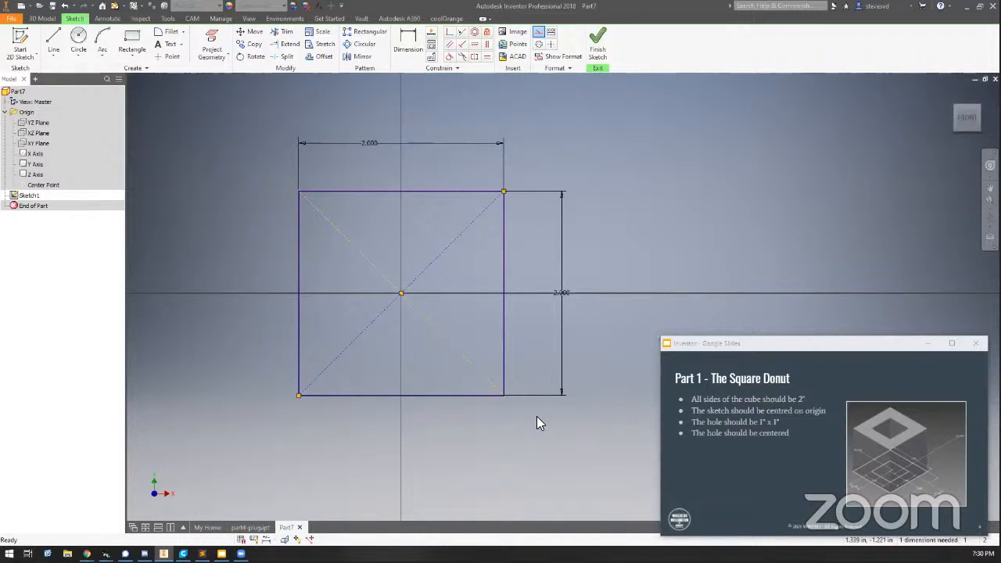
# - Test the centring by setting the square's vertical dimension to 4 in, and restore it to 2 in
pyautogui.click(567, 296)
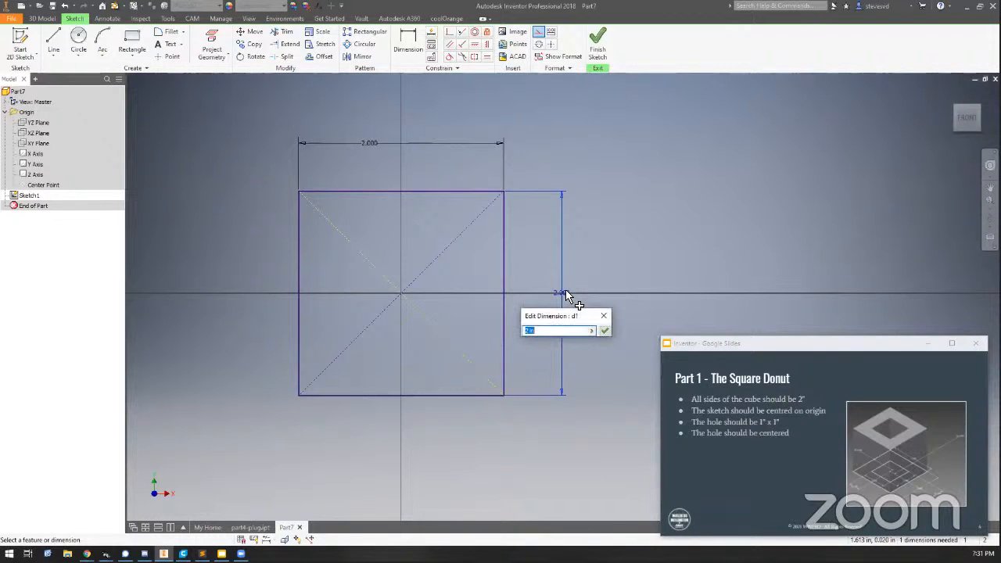
pyautogui.write('4')
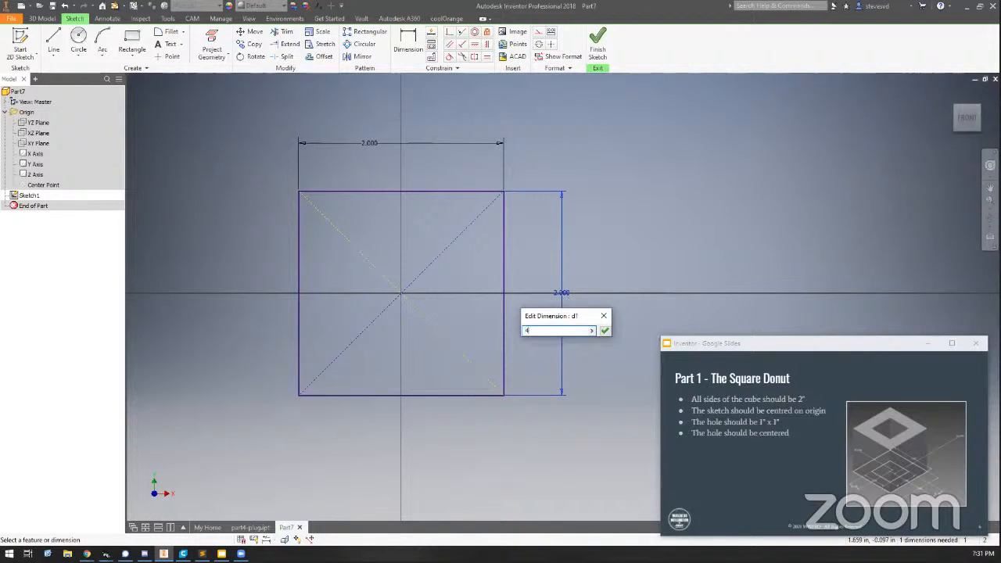
pyautogui.press('Return')
pyautogui.scroll(3, 390, 387)
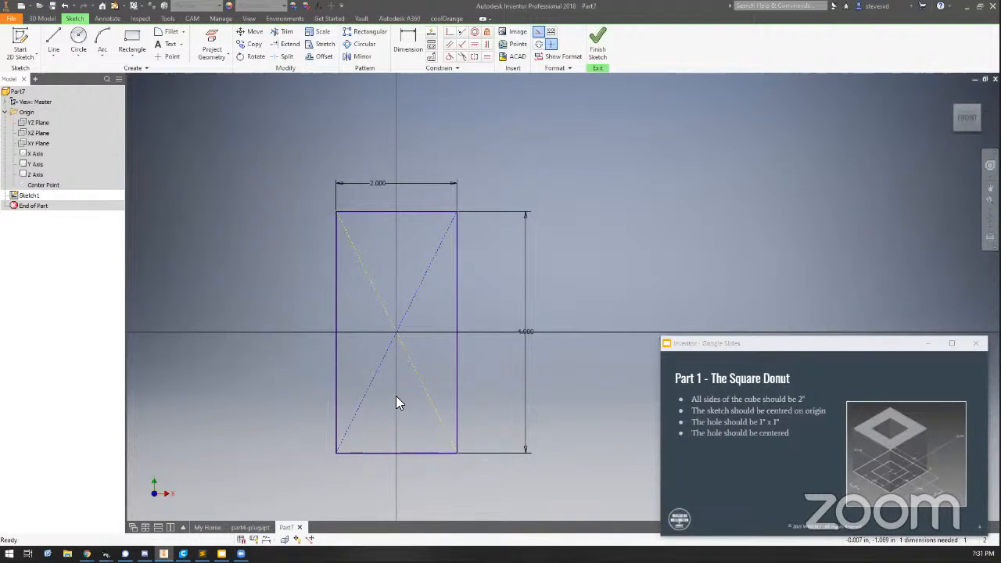
pyautogui.doubleClick(522, 334)
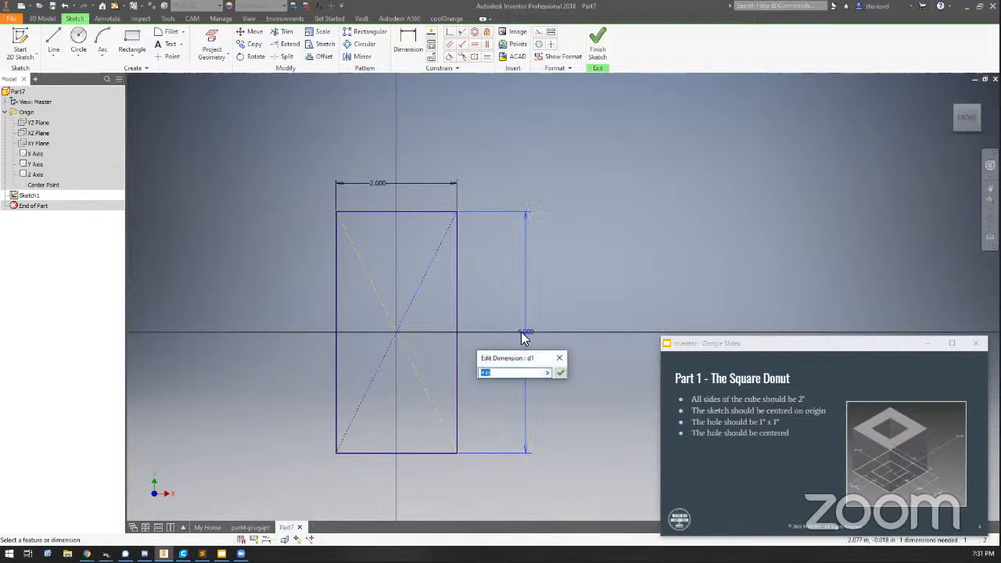
pyautogui.write('2')
pyautogui.press('Return')
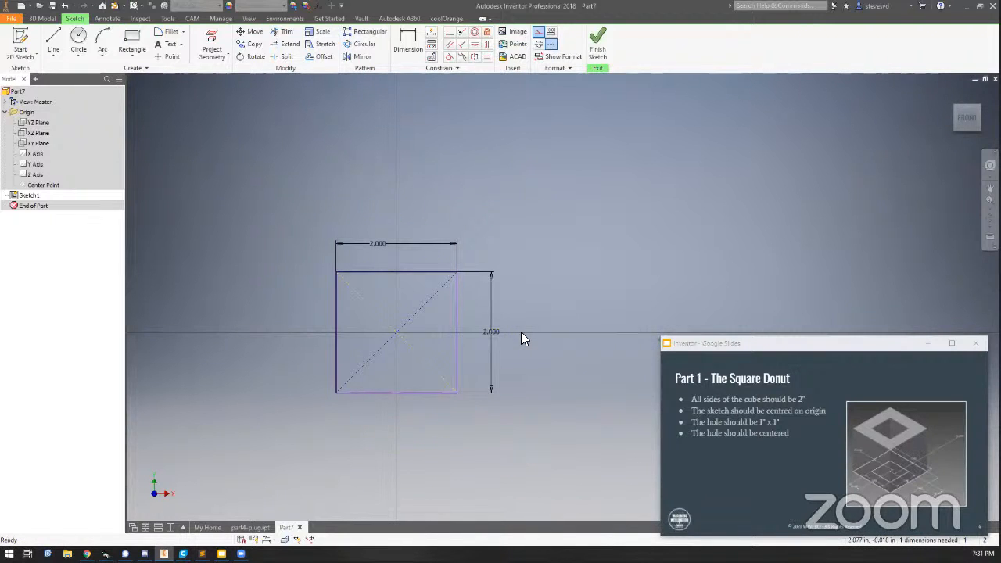
# - Examine the centre point and the endpoints and midpoint of the two construction diagonals
pyautogui.scroll(3, 403, 346)
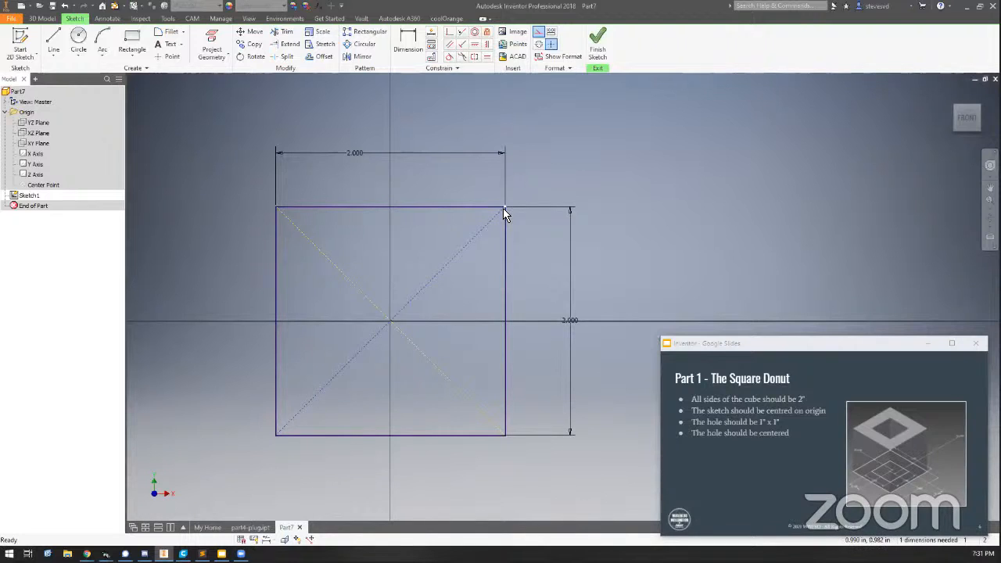
pyautogui.click(390, 322)
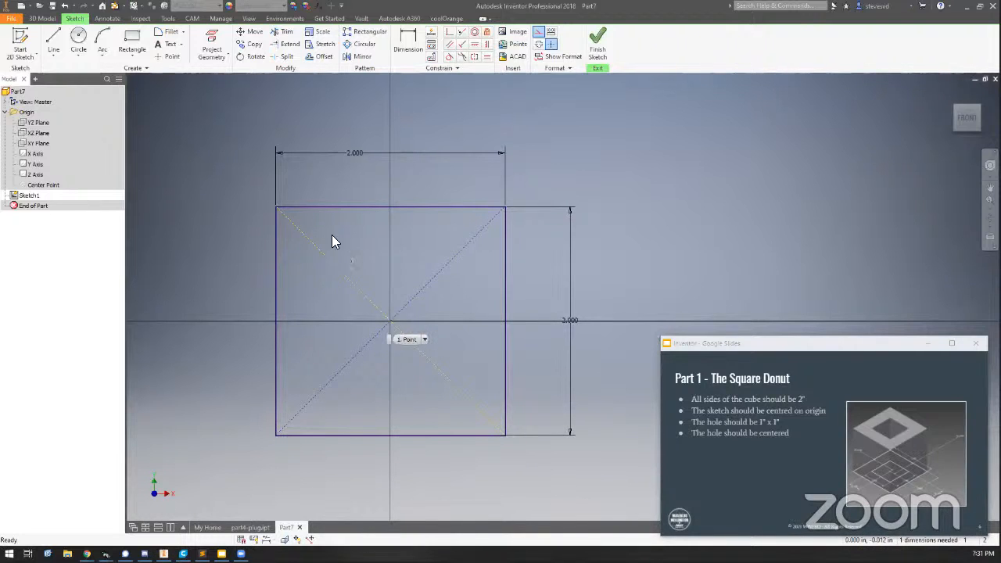
pyautogui.click(426, 284)
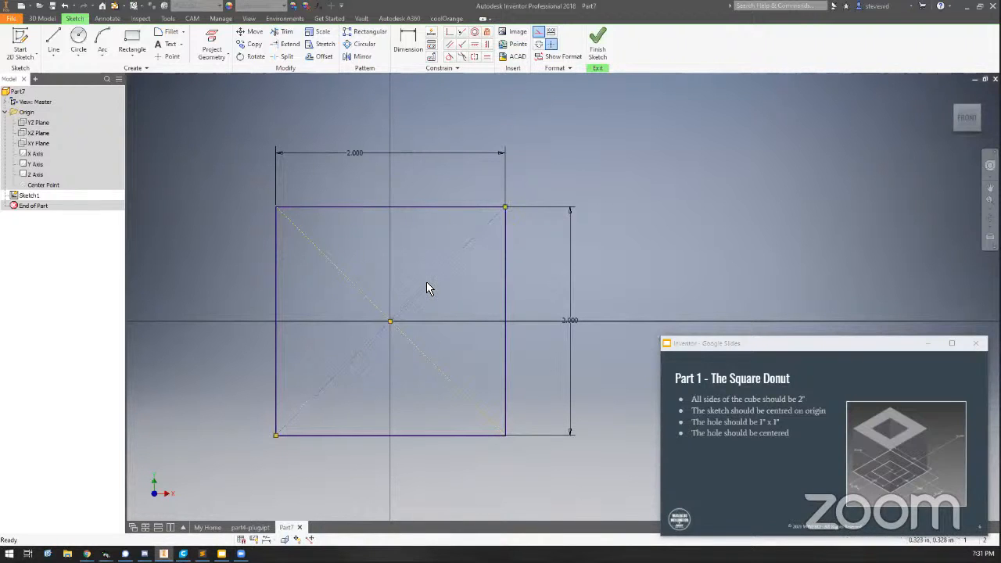
pyautogui.click(352, 284)
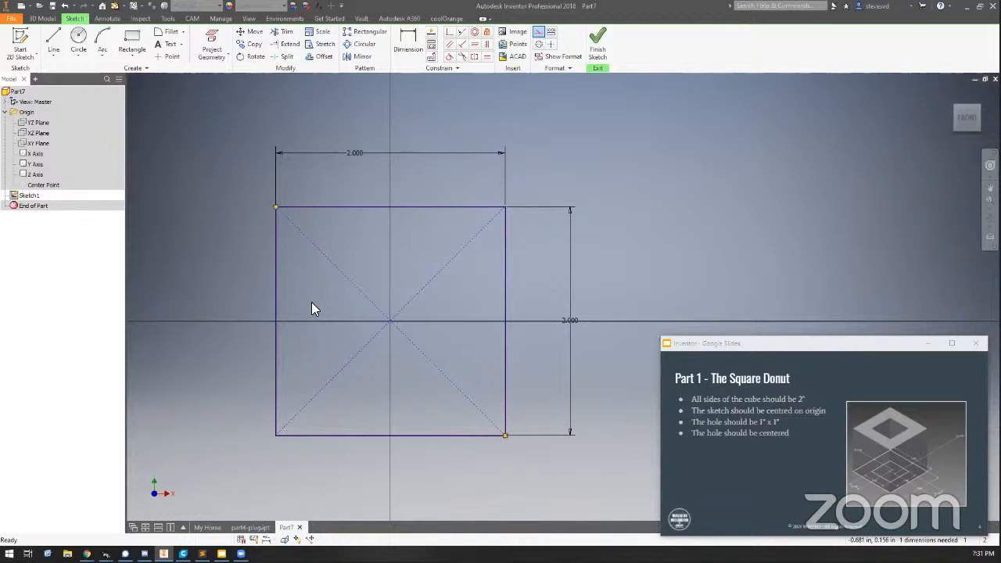
pyautogui.click(334, 264)
pyautogui.click(347, 248)
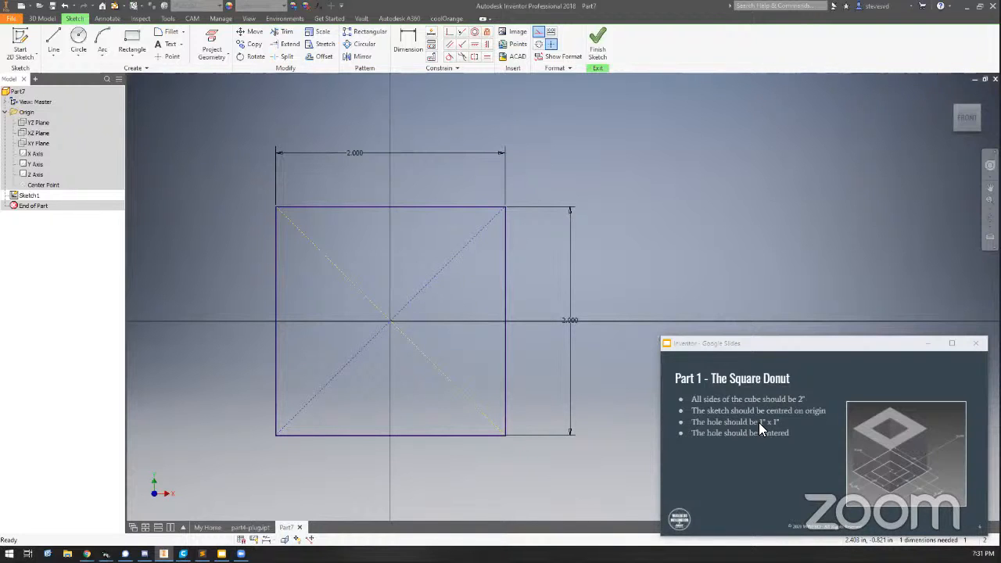
# - Draw a construction rectangle about 0.89 by 0.93 in inside the square, around its centre
pyautogui.click(132, 43)
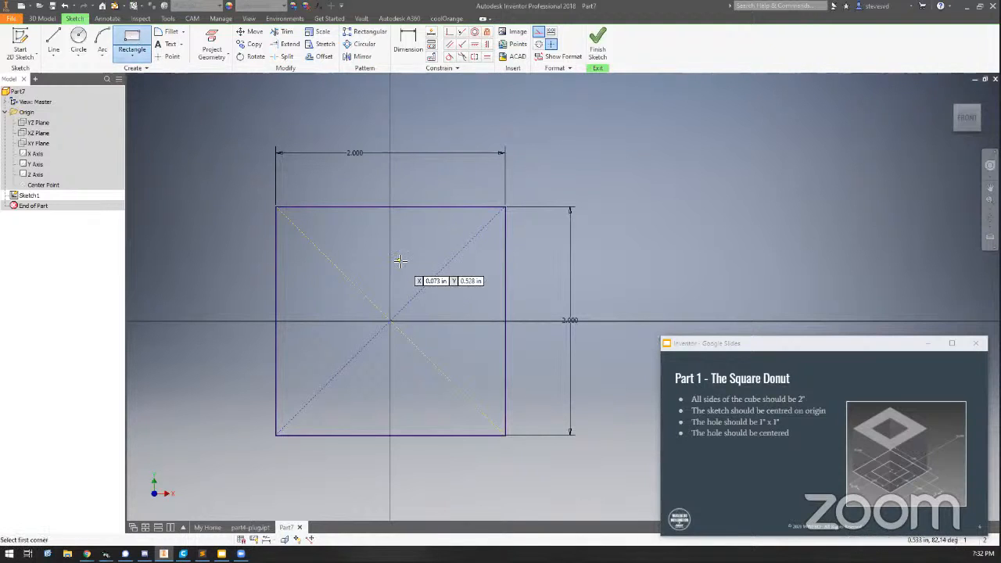
pyautogui.click(349, 260)
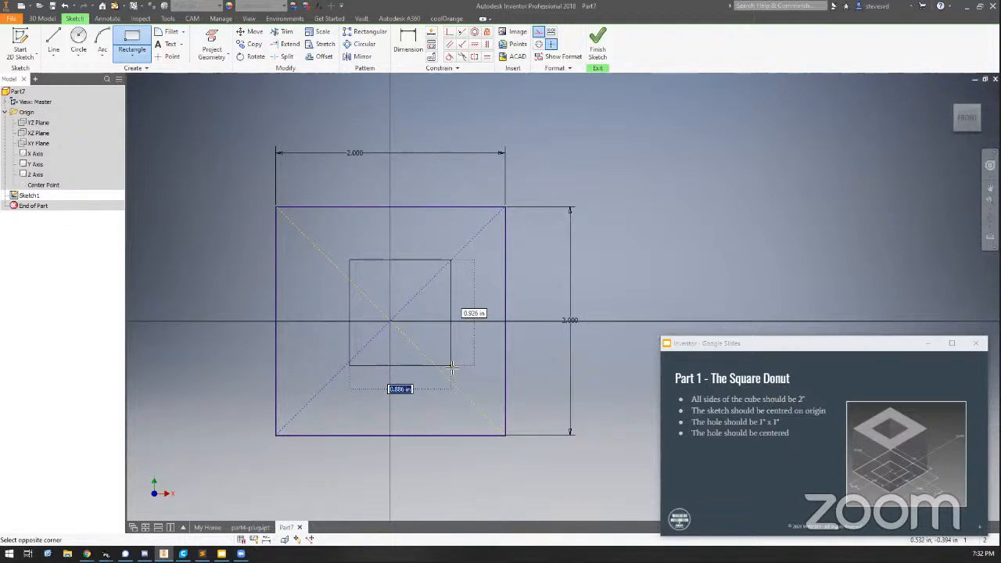
pyautogui.click(452, 367)
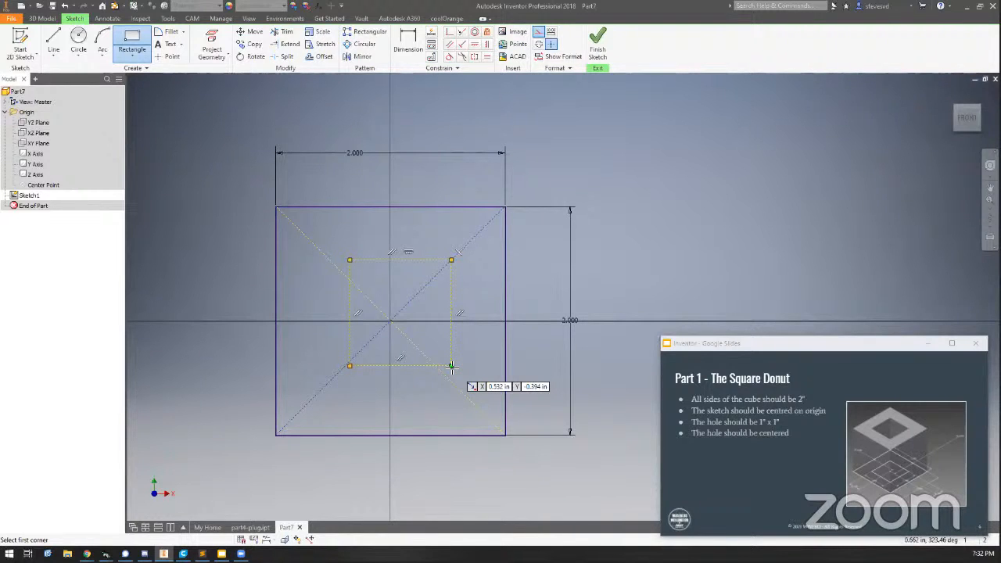
pyautogui.press('Escape')
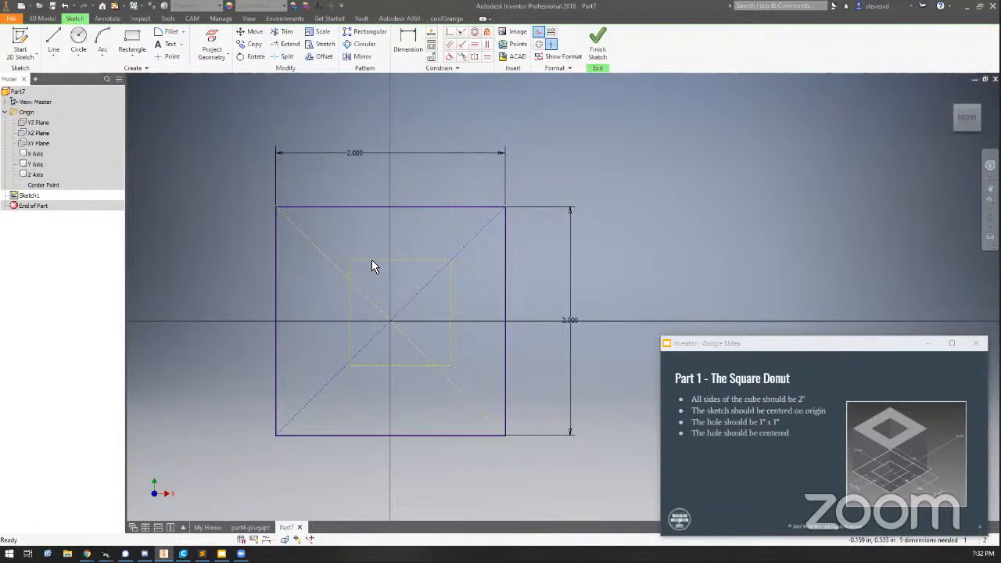
# - Convert the inner construction rectangle's top, right and bottom edges to normal lines, and undo the inner rectangle
pyautogui.click(539, 32)
pyautogui.click(415, 260)
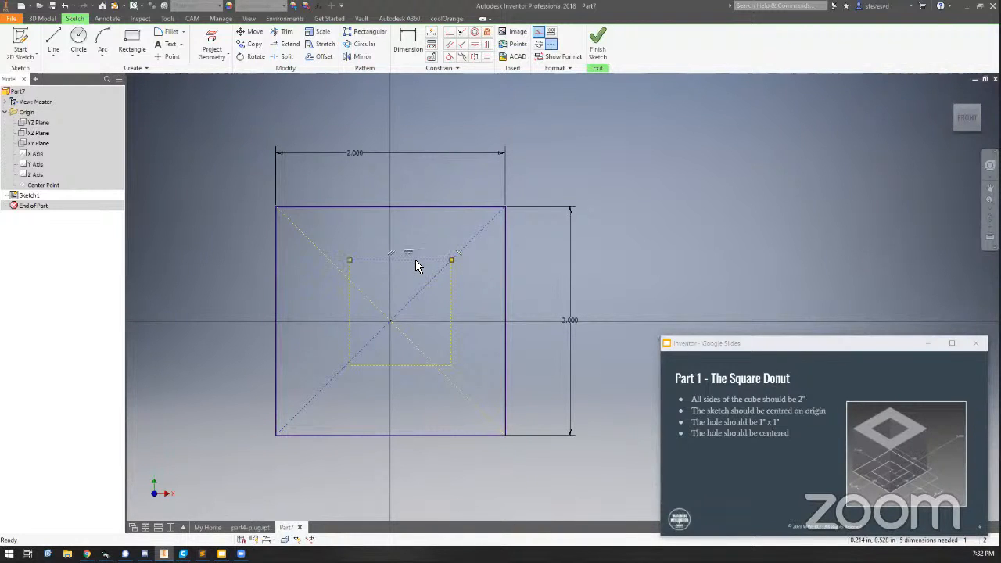
pyautogui.click(451, 283)
pyautogui.click(539, 34)
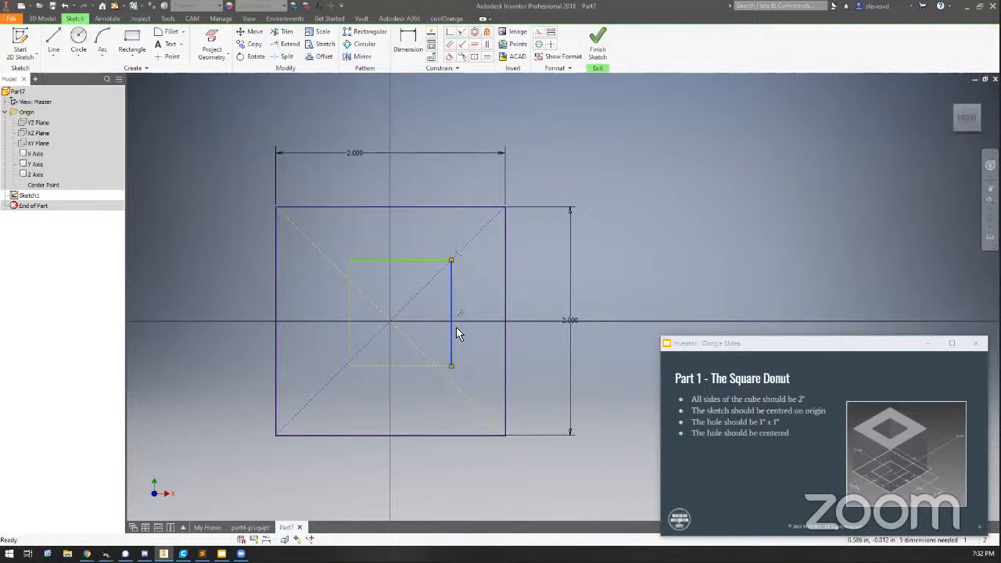
pyautogui.click(416, 365)
pyautogui.click(539, 34)
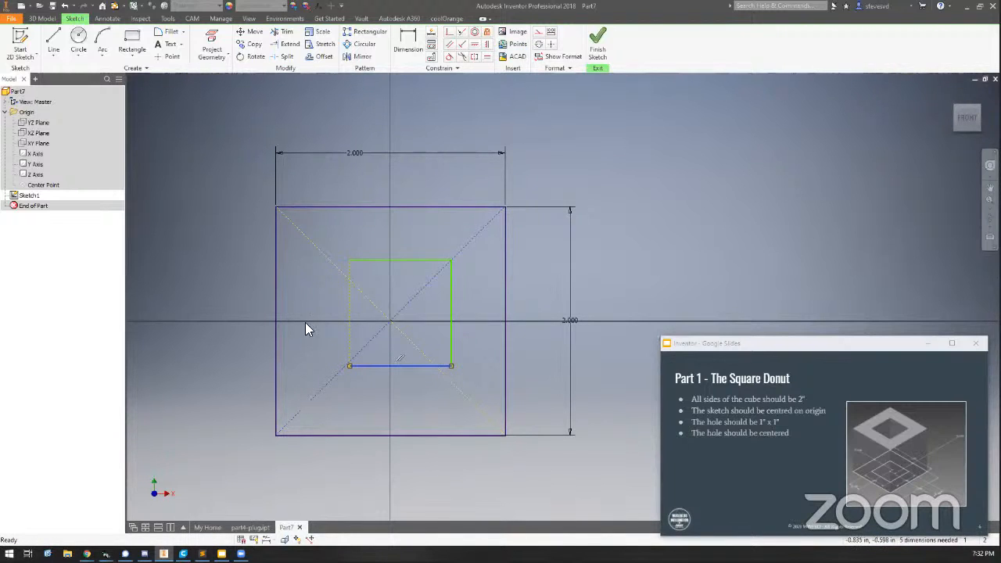
pyautogui.click(318, 365)
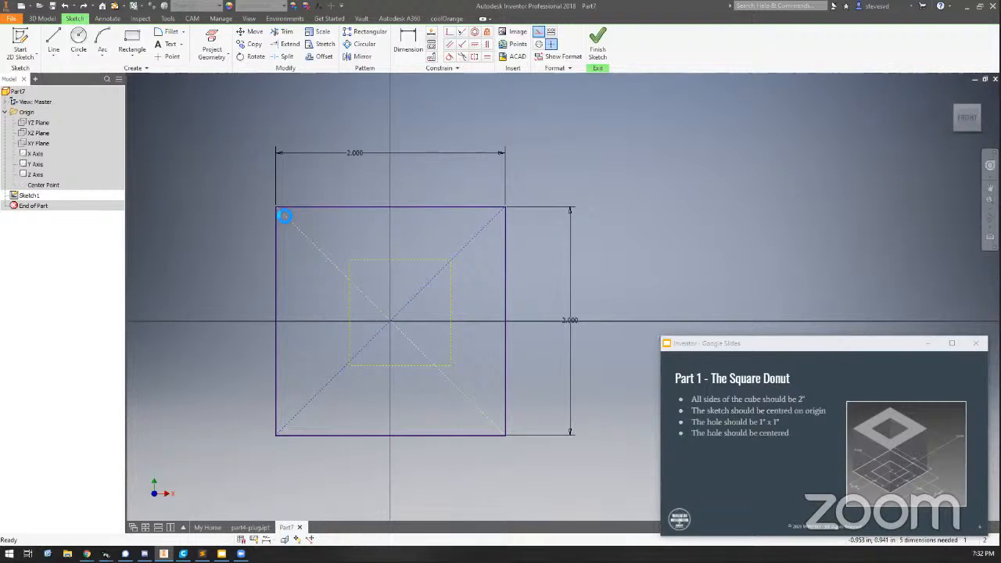
pyautogui.click(284, 216)
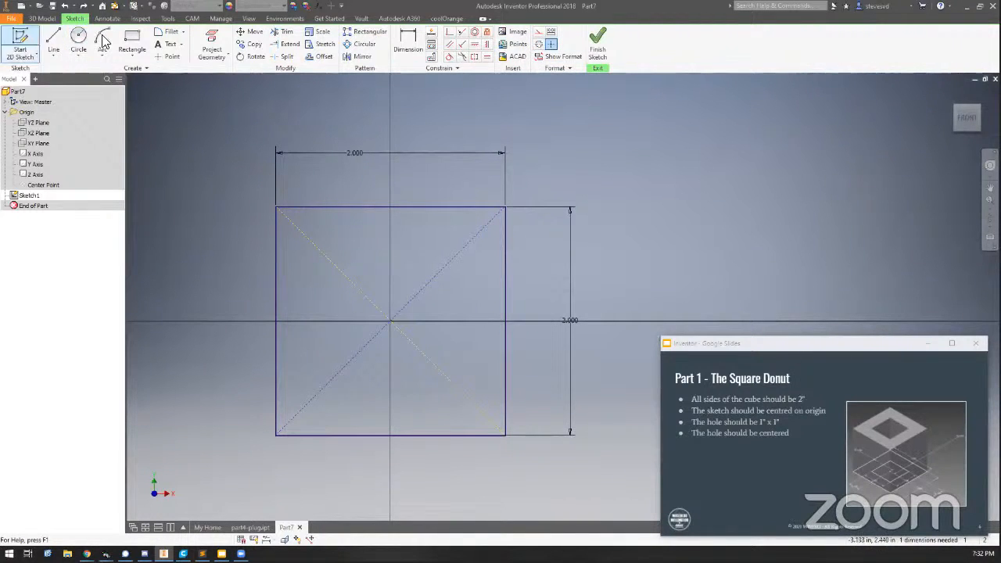
# - Draw a smaller rectangle in normal lines around the square's centre, with its upper-right corner on the diagonal
pyautogui.click(131, 41)
pyautogui.click(340, 248)
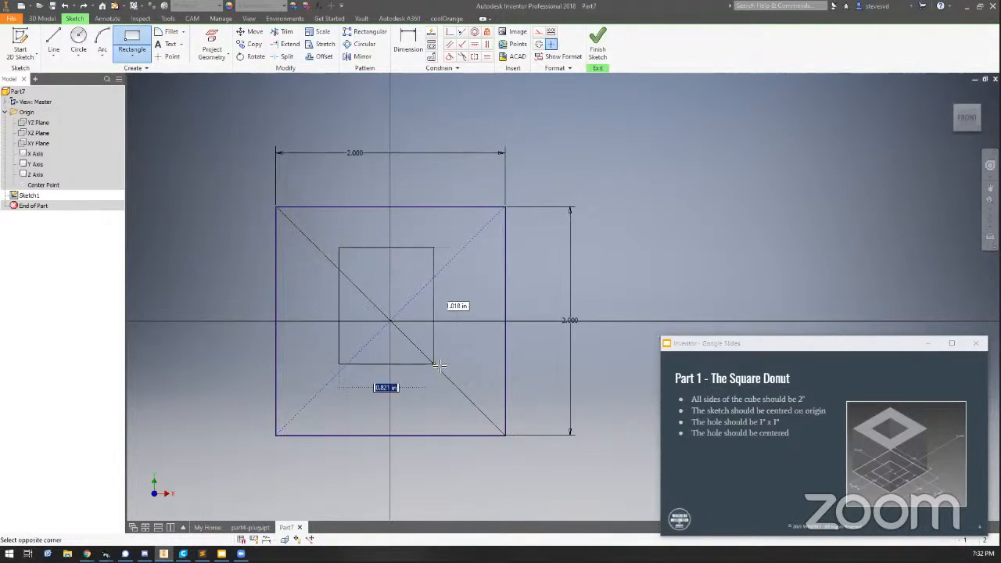
pyautogui.click(461, 369)
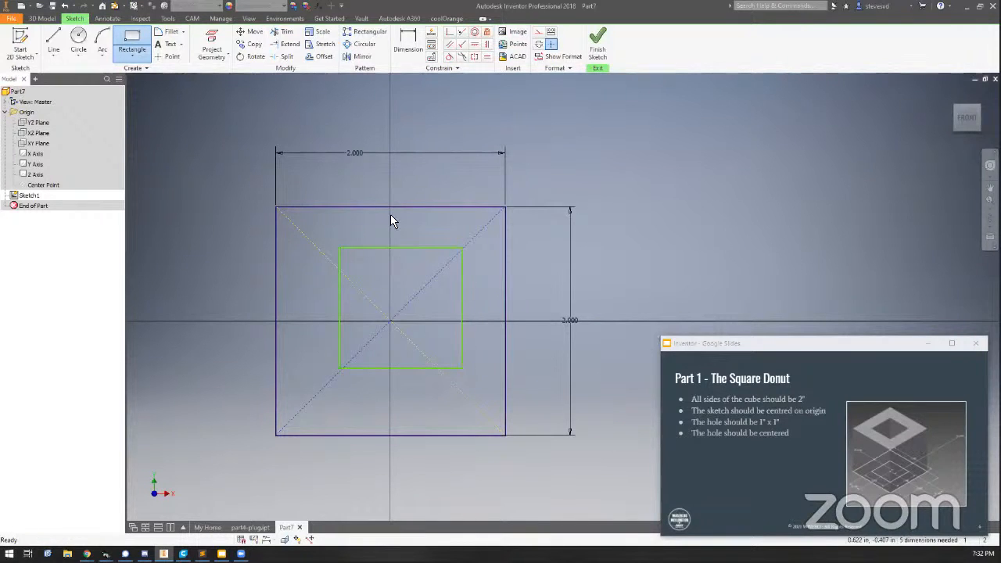
pyautogui.press('Escape')
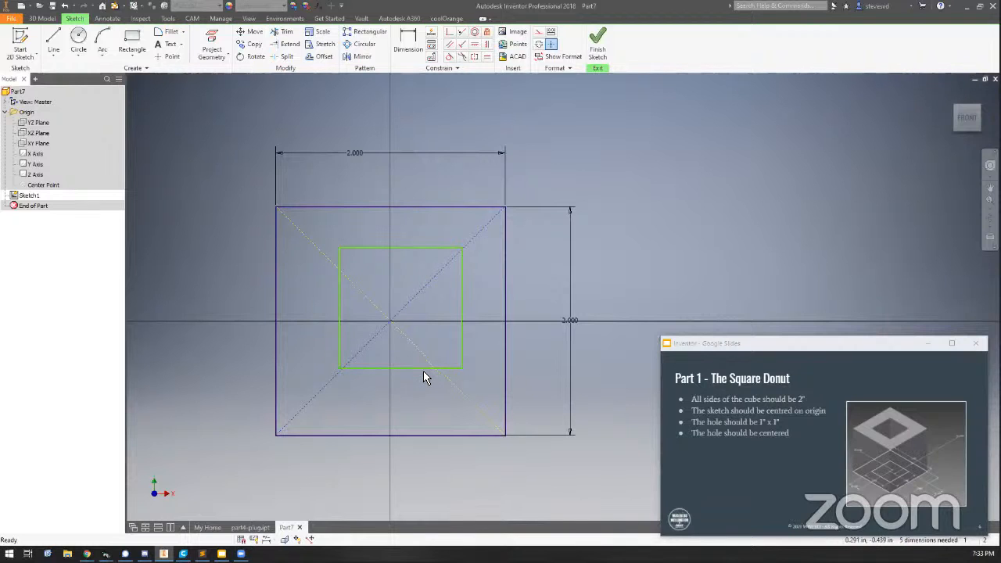
# - Make the inner rectangle's upper-left corner coincident with the square's upper-left to lower-right diagonal
pyautogui.click(449, 33)
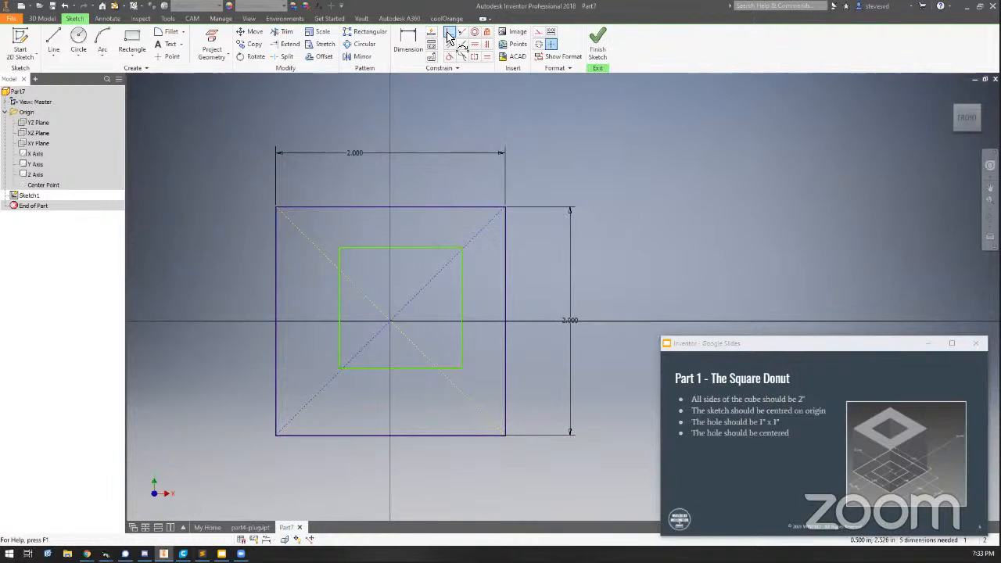
pyautogui.click(339, 248)
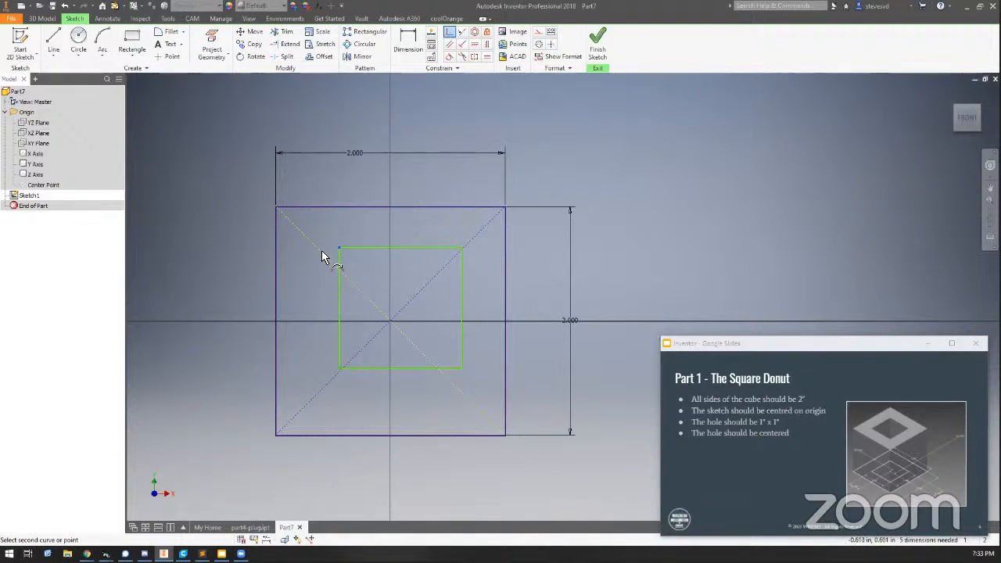
pyautogui.click(323, 251)
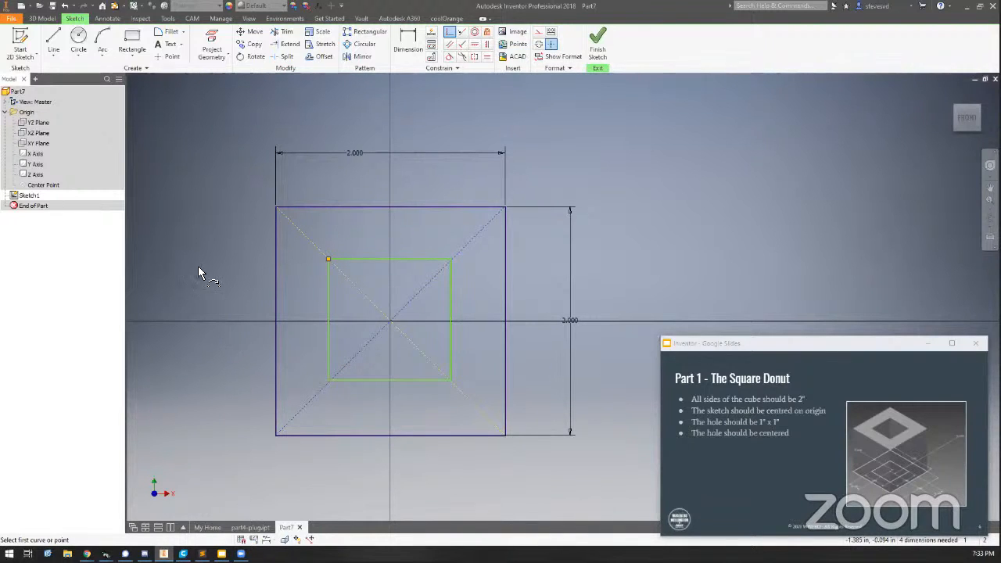
pyautogui.press('Escape')
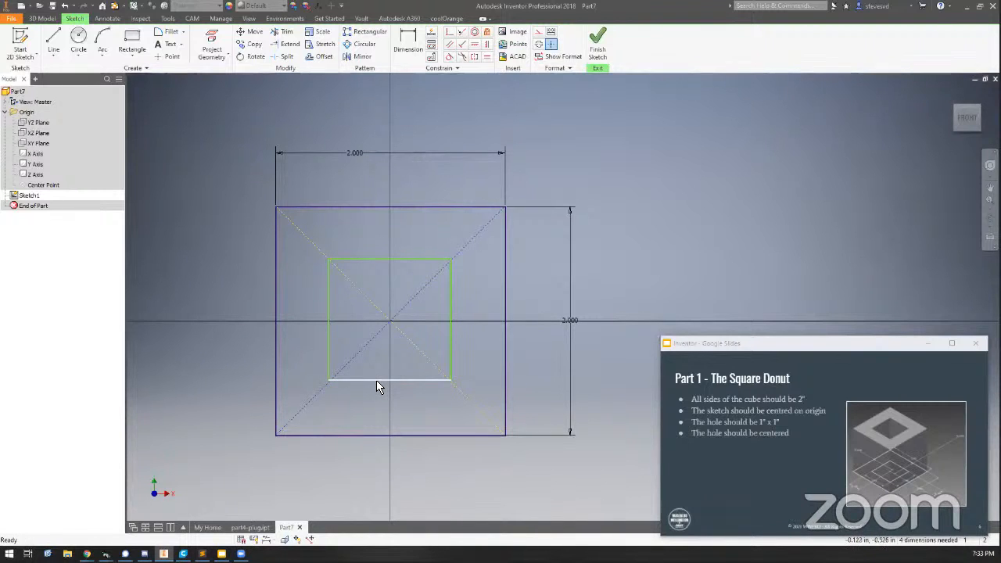
# - Test the inner rectangle's freedom by moving its bottom, right and top edges and its upper-left corner
pyautogui.moveTo(378, 380); pyautogui.dragTo(374, 344)
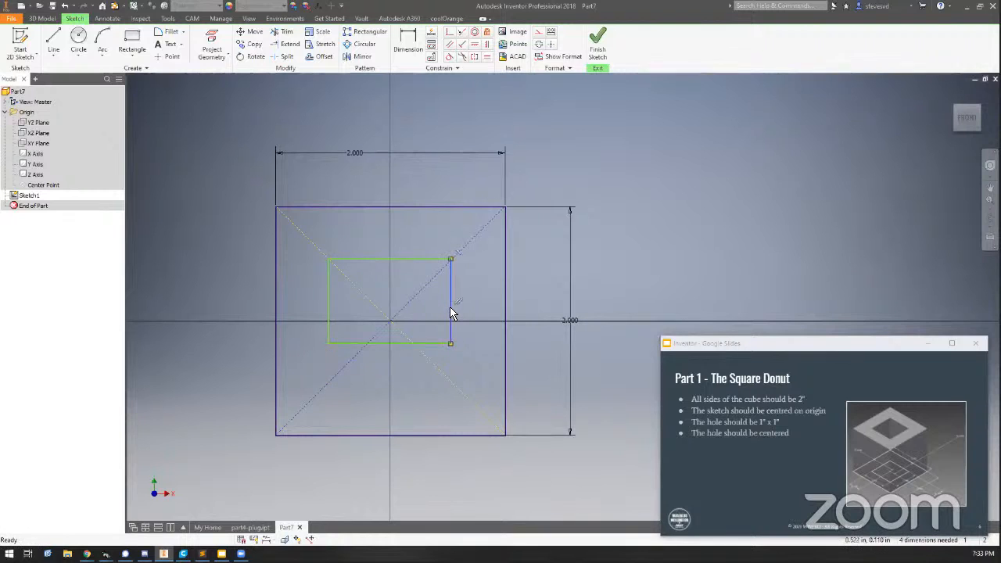
pyautogui.moveTo(452, 307)
pyautogui.mouseDown()
pyautogui.moveTo(395, 320)
pyautogui.moveTo(453, 322)
pyautogui.mouseUp()
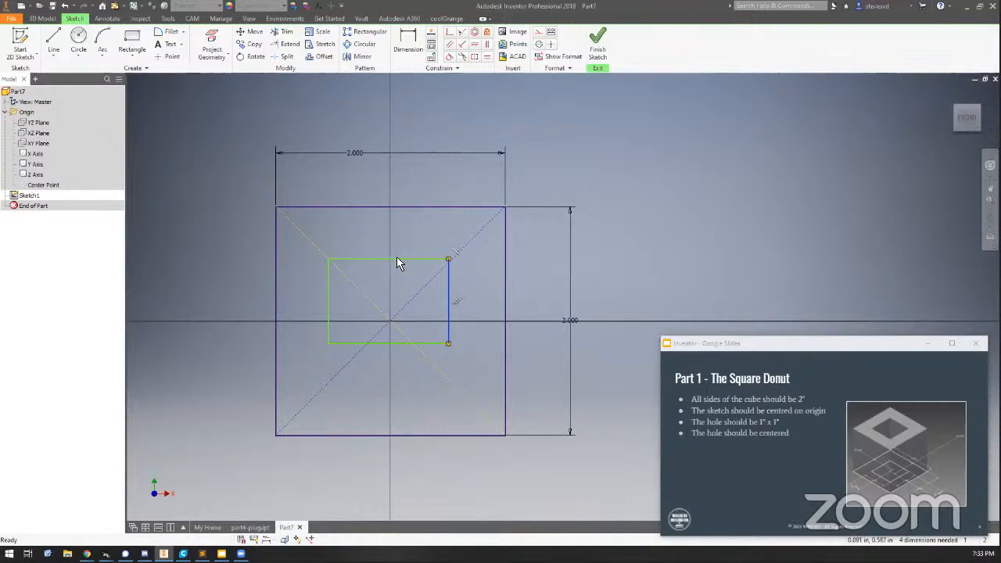
pyautogui.moveTo(327, 259); pyautogui.dragTo(383, 240)
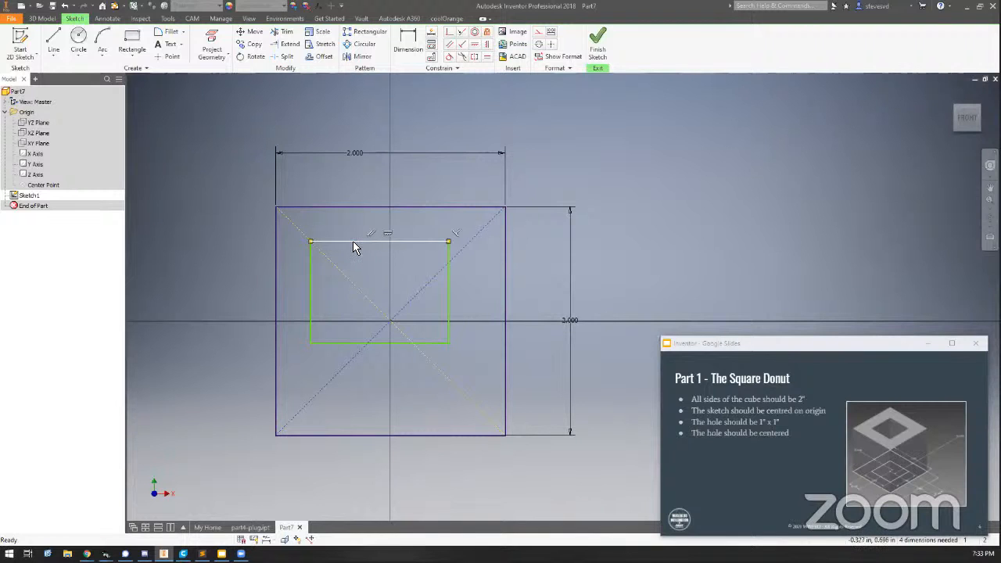
pyautogui.moveTo(351, 240); pyautogui.dragTo(448, 266)
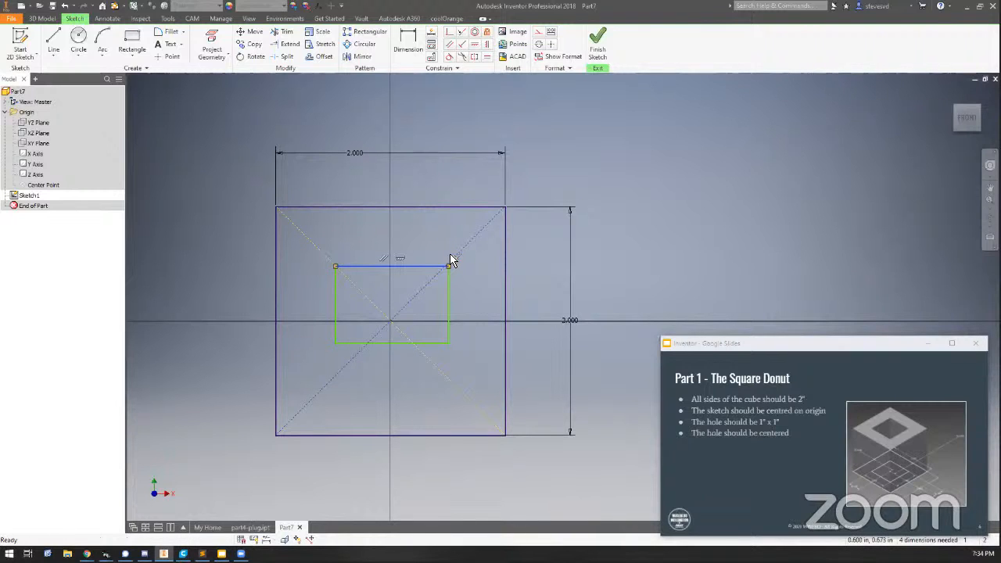
# - Dimension the inner rectangle's top edge and right edge to 1 in each
pyautogui.click(405, 48)
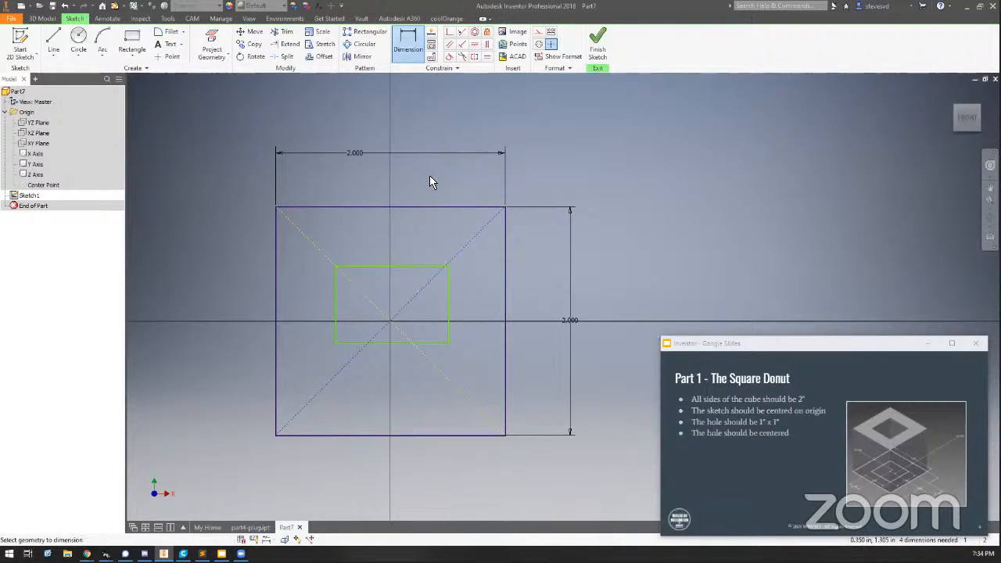
pyautogui.click(399, 266)
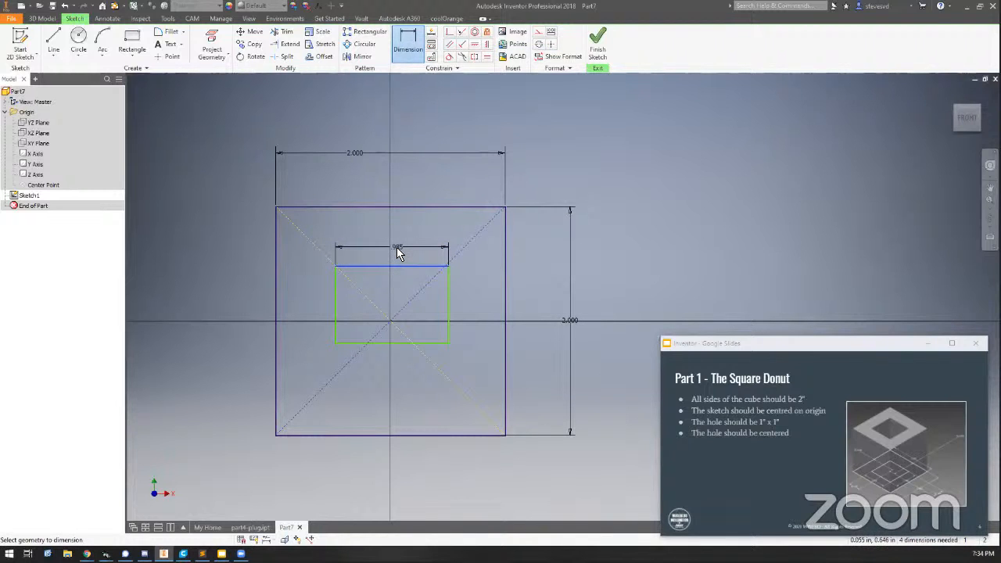
pyautogui.click(396, 247)
pyautogui.write('1')
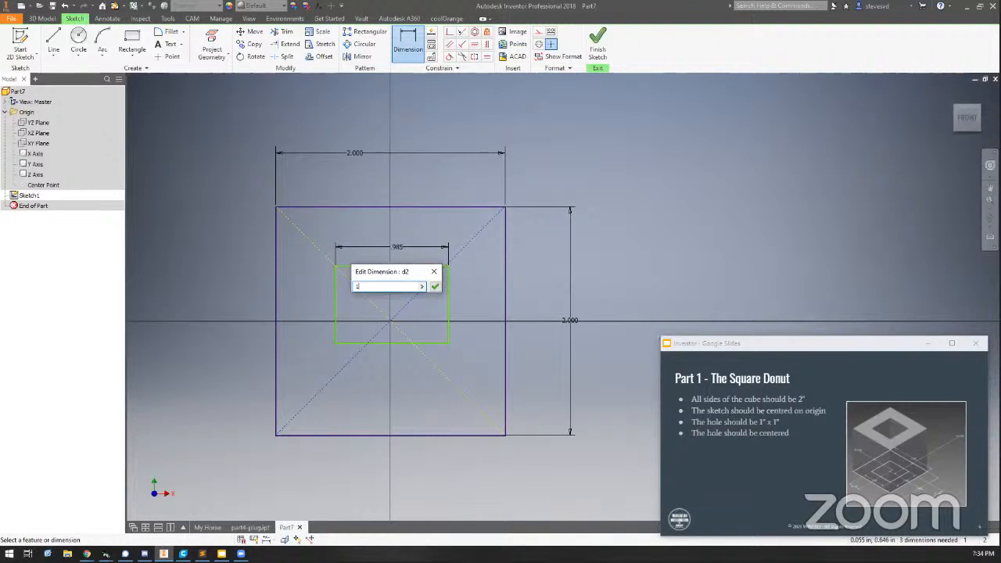
pyautogui.press('Return')
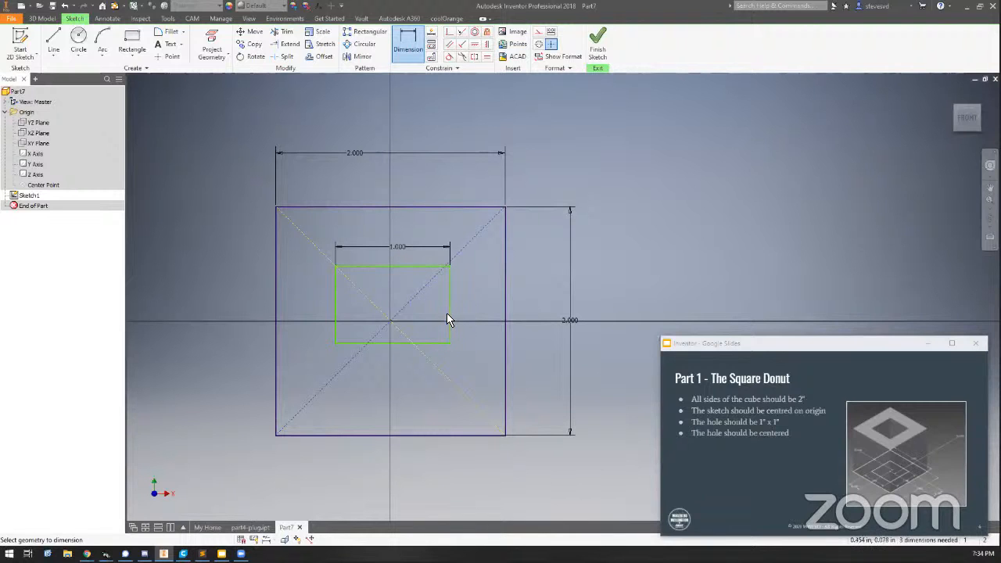
pyautogui.click(451, 316)
pyautogui.click(480, 308)
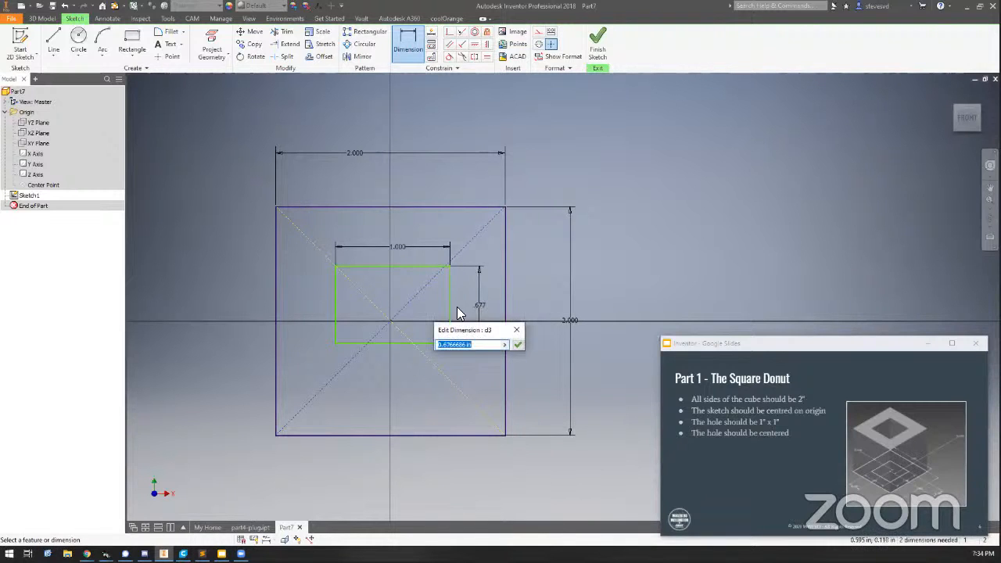
pyautogui.write('1')
pyautogui.press('Return')
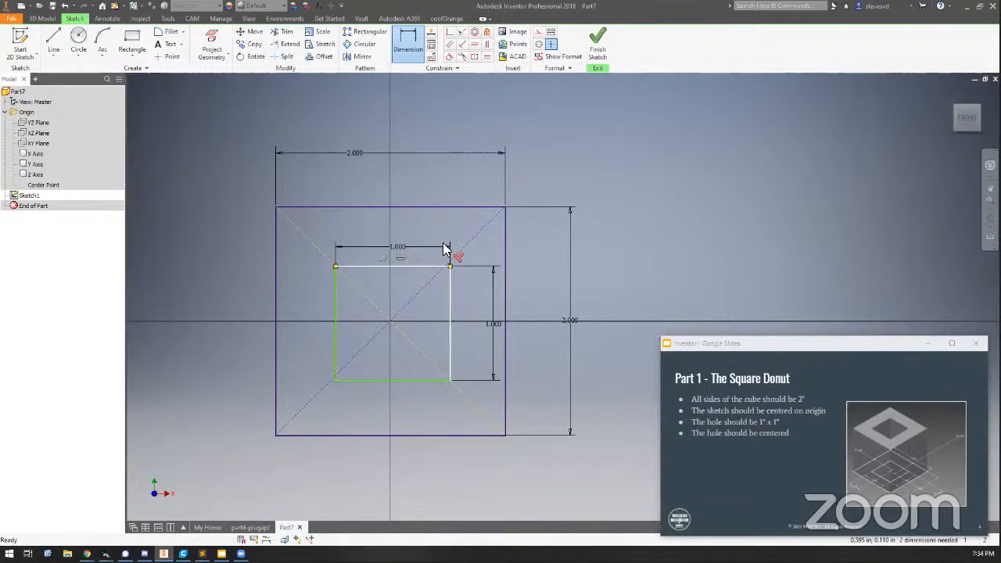
pyautogui.press('Escape')
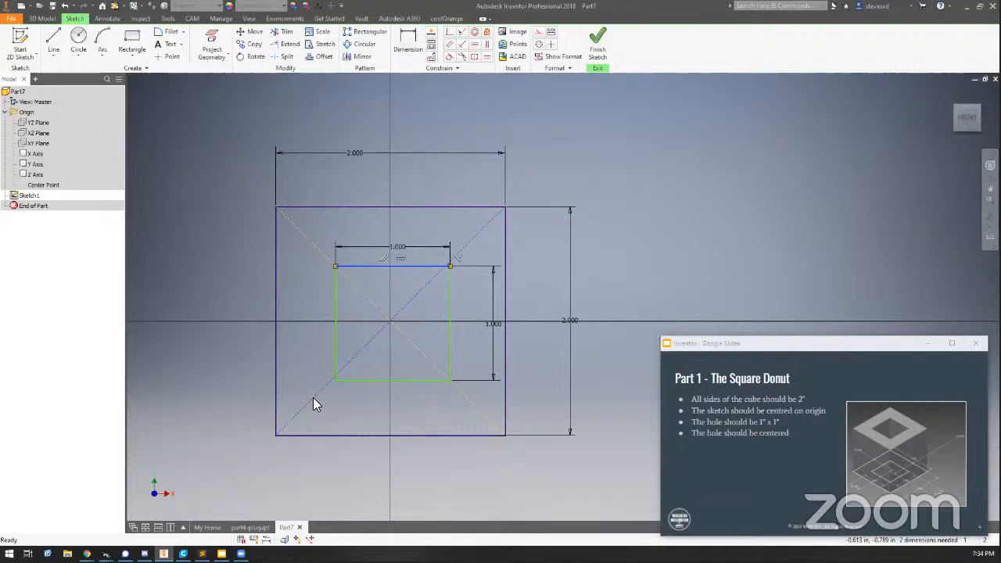
# - Make the inner square's upper-right corner coincident with the lower-left to upper-right diagonal
pyautogui.click(449, 34)
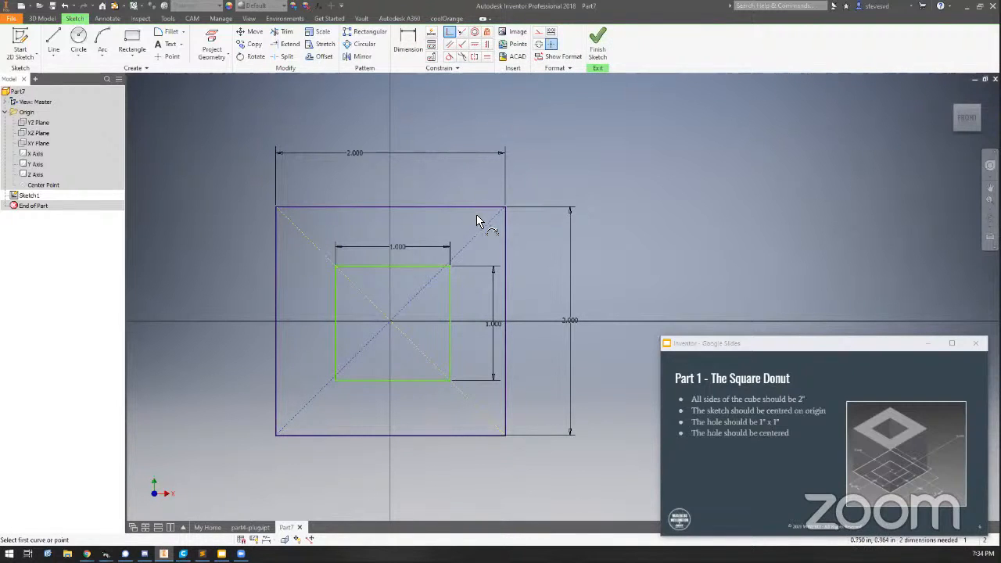
pyautogui.scroll(3, 455, 261)
pyautogui.scroll(5, 455, 261)
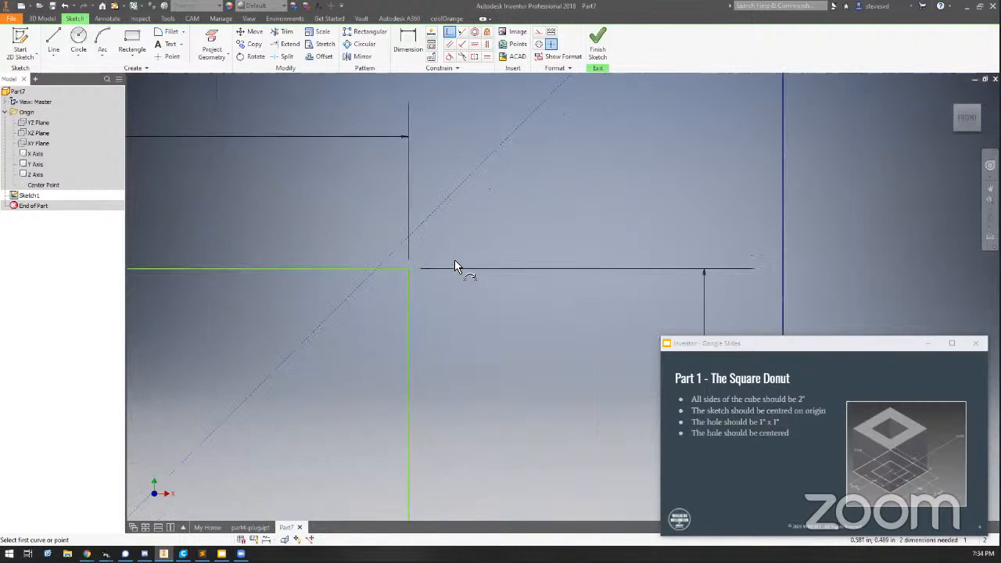
pyautogui.click(408, 267)
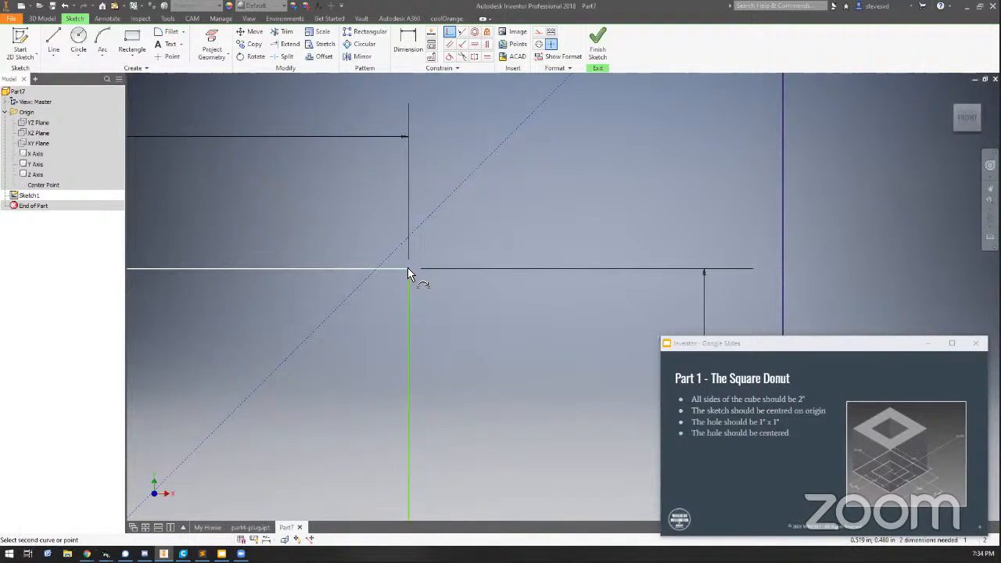
pyautogui.click(417, 226)
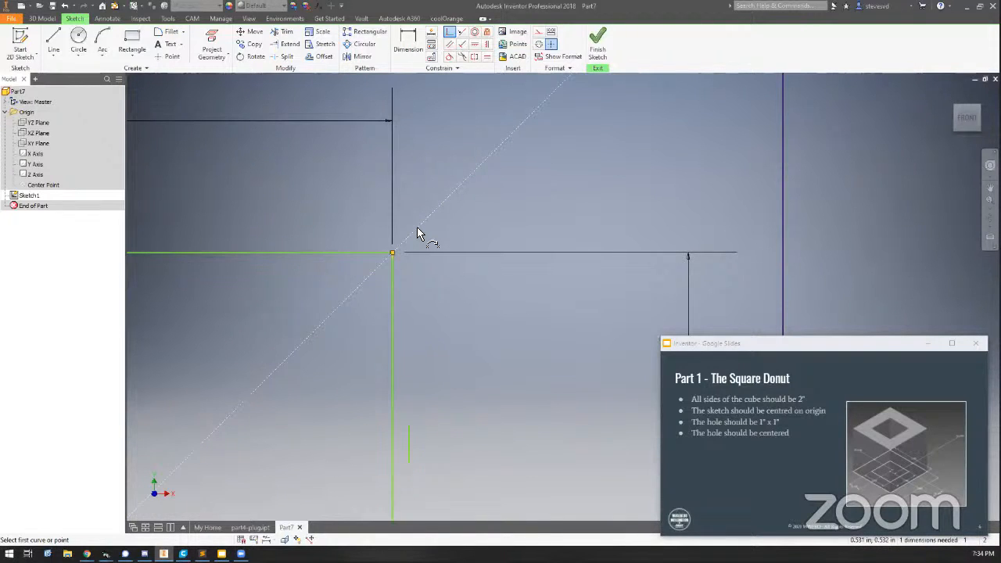
pyautogui.scroll(6, 440, 329)
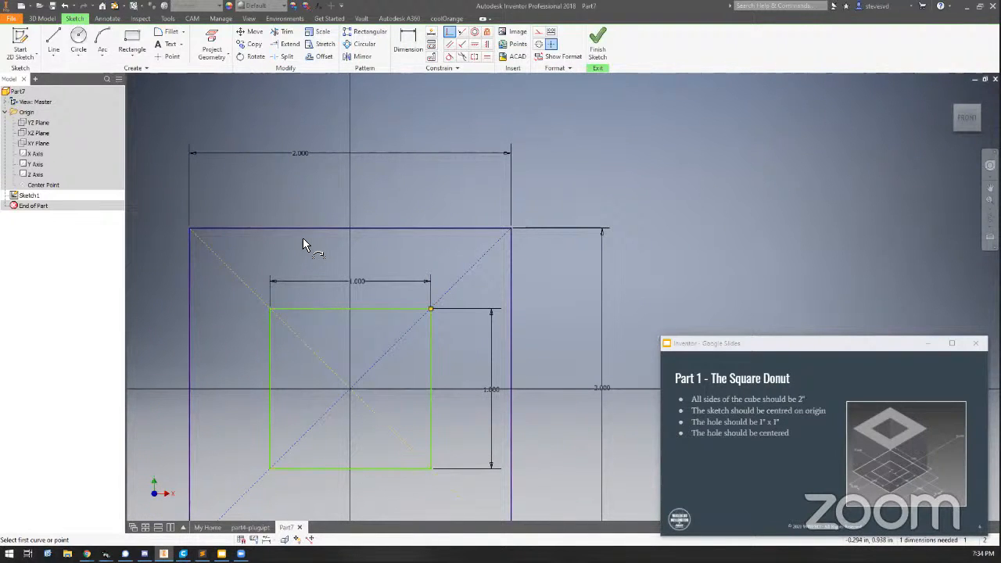
# - Test whether the inner square can still shift by moving its left edge, and undo the move
pyautogui.moveTo(335, 368)
pyautogui.mouseDown(button='middle')
pyautogui.moveTo(384, 282)
pyautogui.moveTo(374, 280)
pyautogui.mouseUp(button='middle')
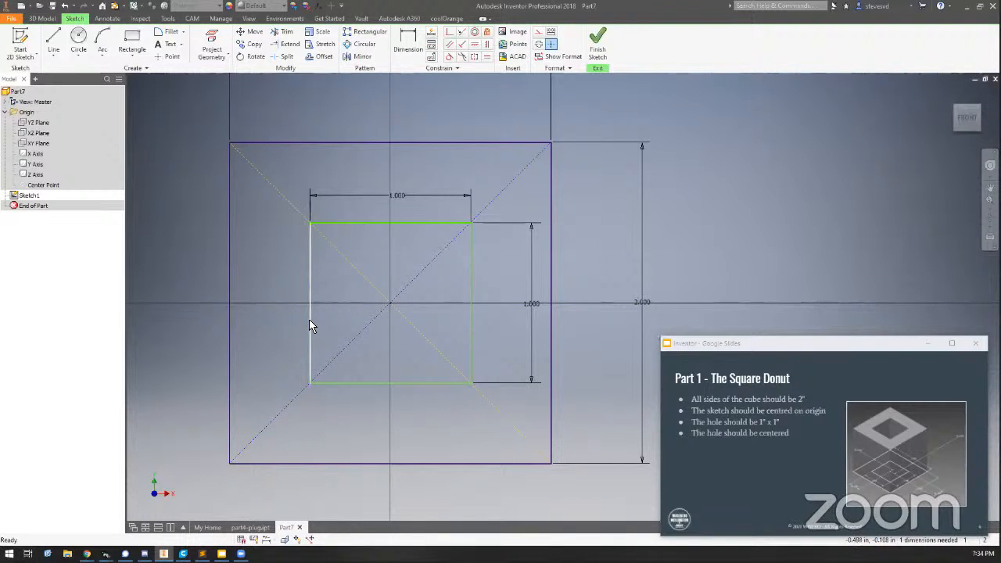
pyautogui.moveTo(309, 319); pyautogui.dragTo(291, 455)
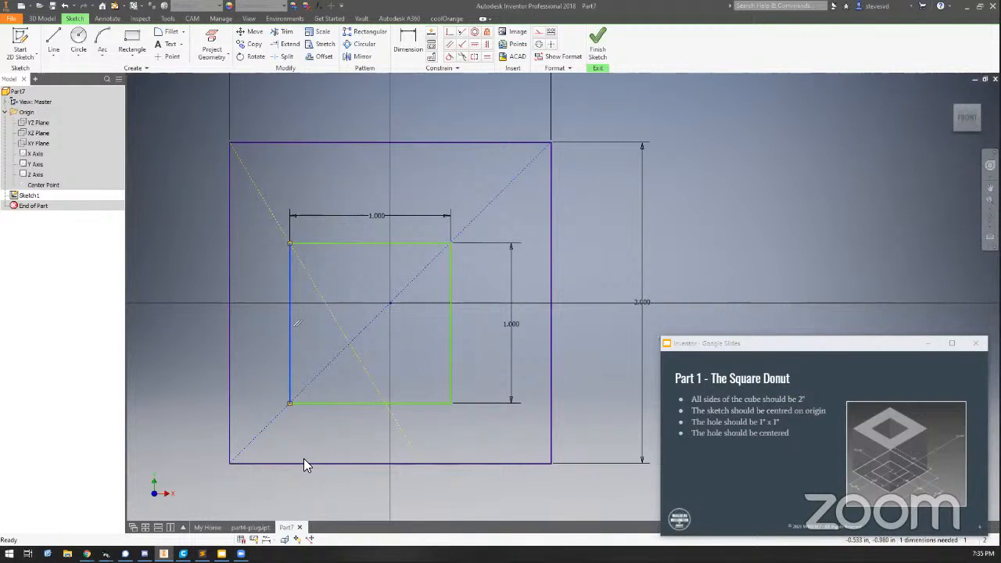
pyautogui.hotkey('ctrl', 'z')
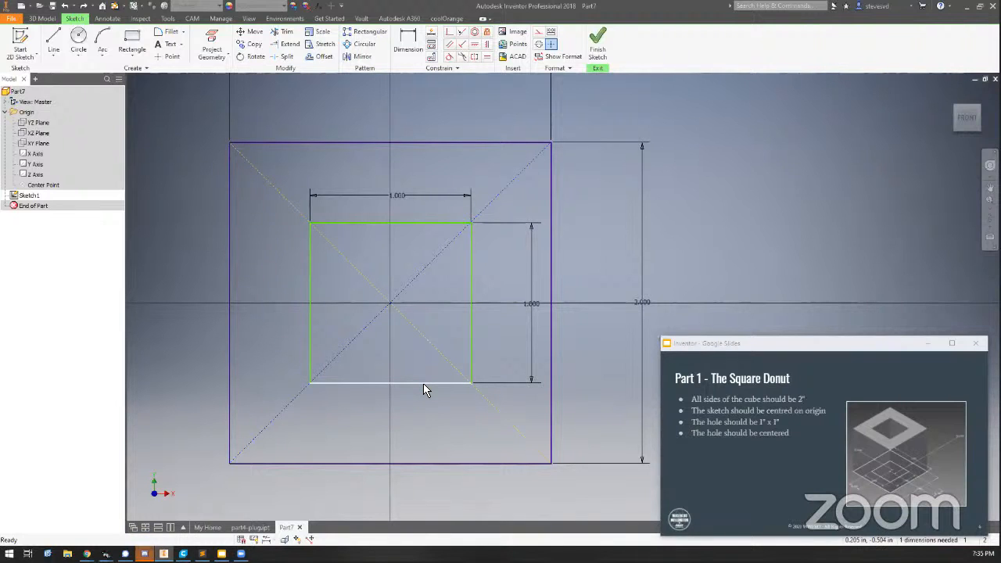
# - Test the inner square's freedom by moving its bottom edge, and make the other diagonal's loose lower end coincident with the outer square's lower-right corner
pyautogui.moveTo(424, 384)
pyautogui.mouseDown()
pyautogui.moveTo(397, 408)
pyautogui.moveTo(448, 359)
pyautogui.moveTo(413, 409)
pyautogui.moveTo(455, 380)
pyautogui.moveTo(438, 371)
pyautogui.mouseUp()
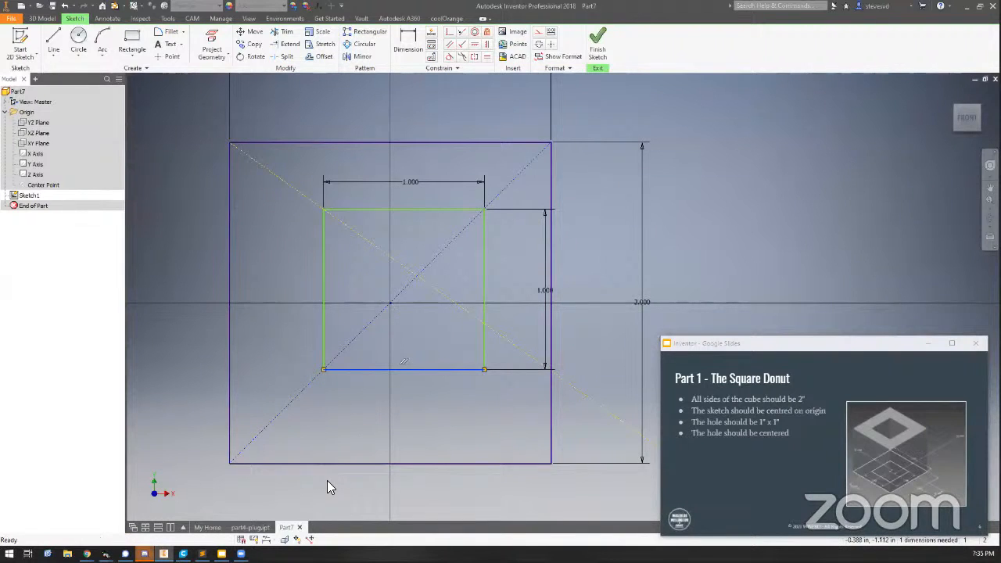
pyautogui.scroll(-3, 326, 487)
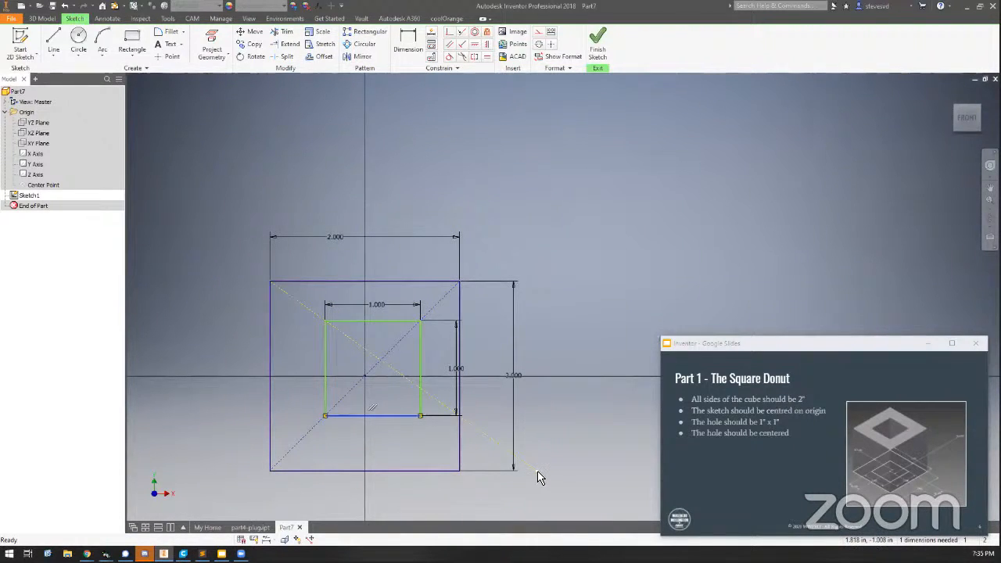
pyautogui.click(461, 477)
pyautogui.click(449, 32)
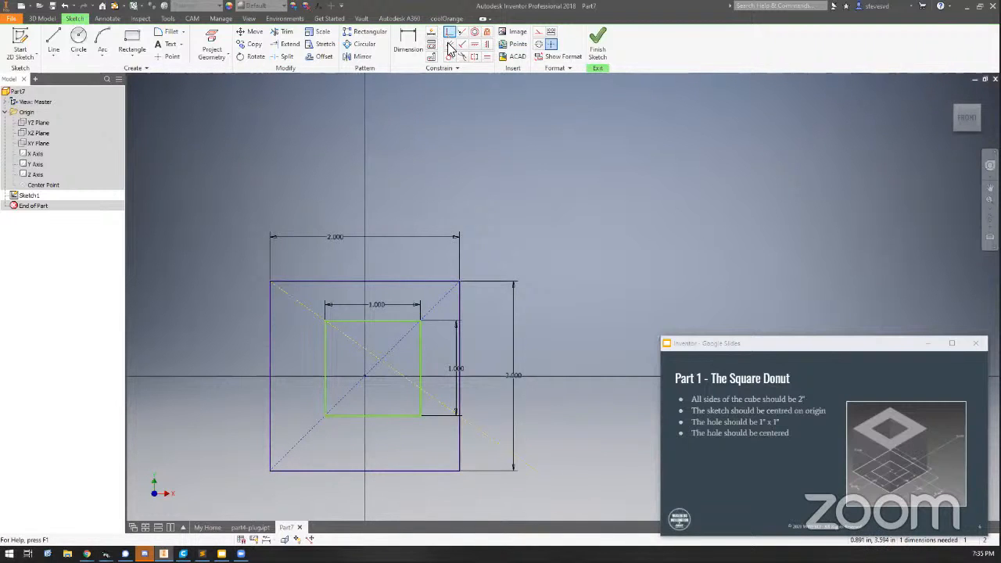
pyautogui.click(535, 471)
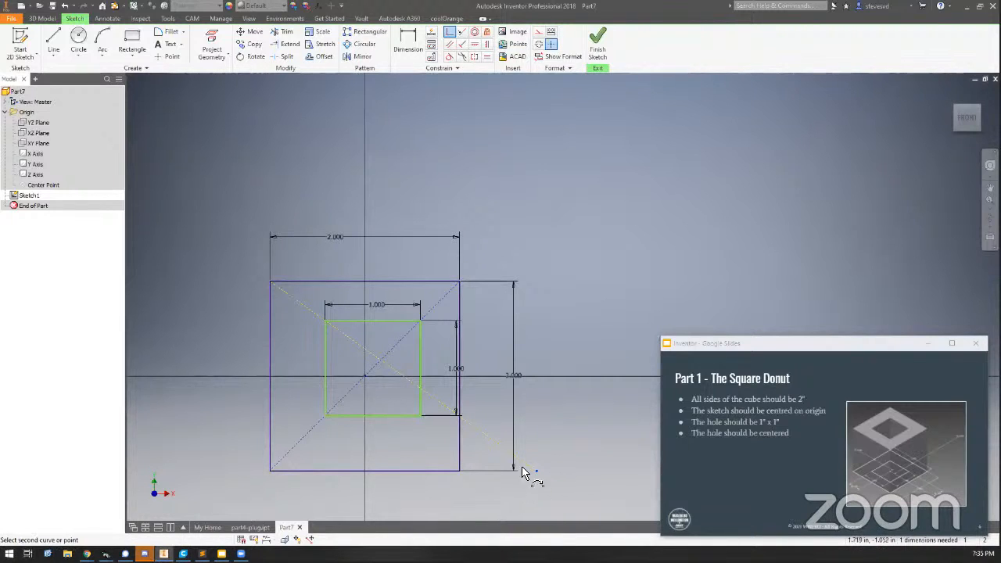
pyautogui.click(459, 470)
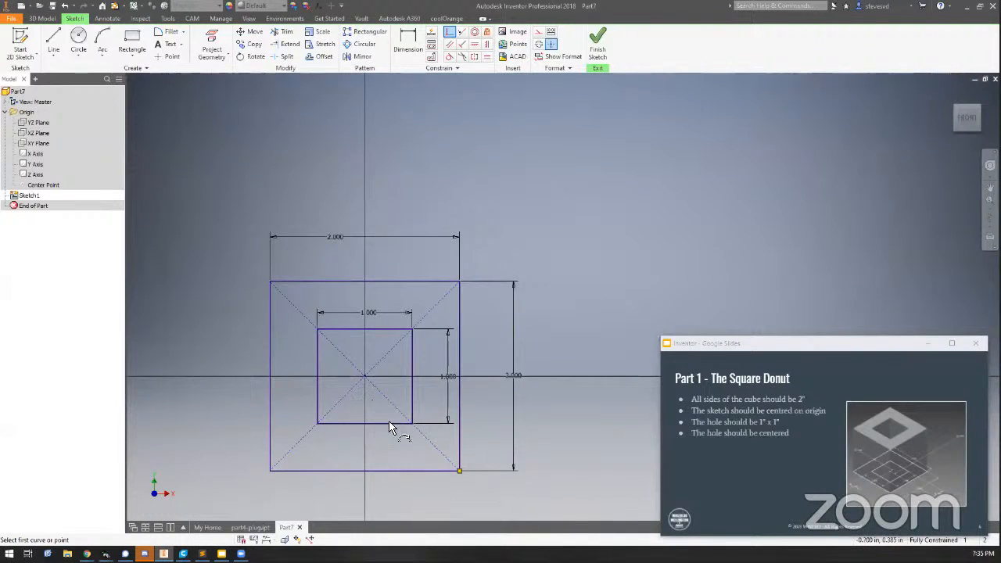
pyautogui.click(460, 472)
pyautogui.press('Escape')
pyautogui.moveTo(228, 350)
pyautogui.mouseDown(button='middle')
pyautogui.moveTo(282, 263)
pyautogui.moveTo(281, 236)
pyautogui.mouseUp(button='middle')
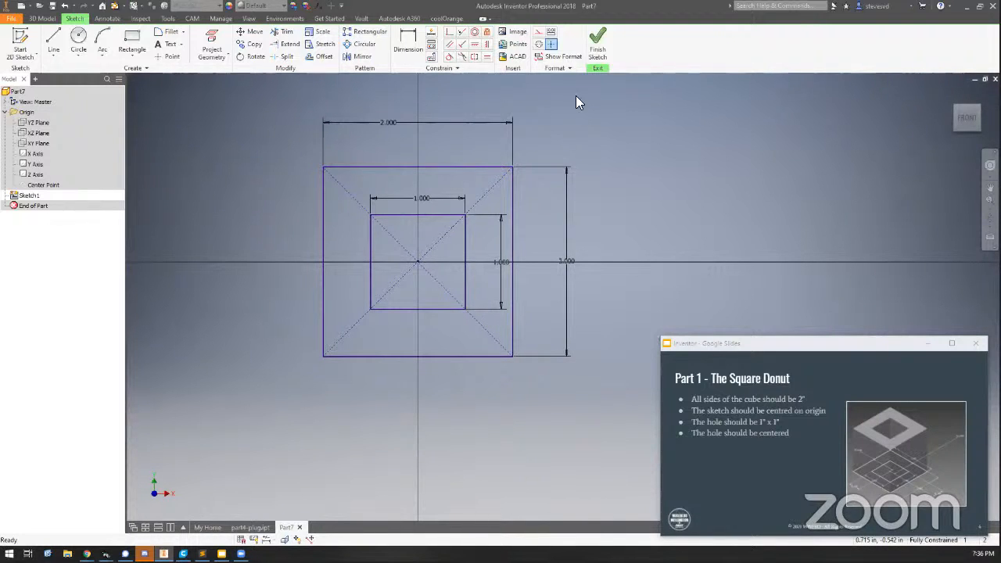
# - Finish the sketch and extrude the region between the outer and inner squares 2 in
pyautogui.click(598, 48)
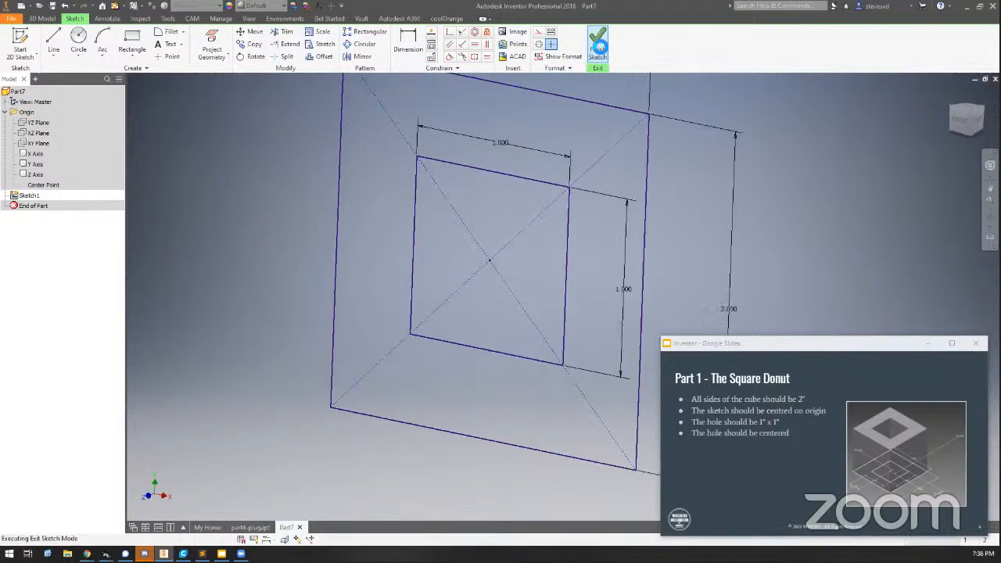
pyautogui.scroll(-2, 449, 302)
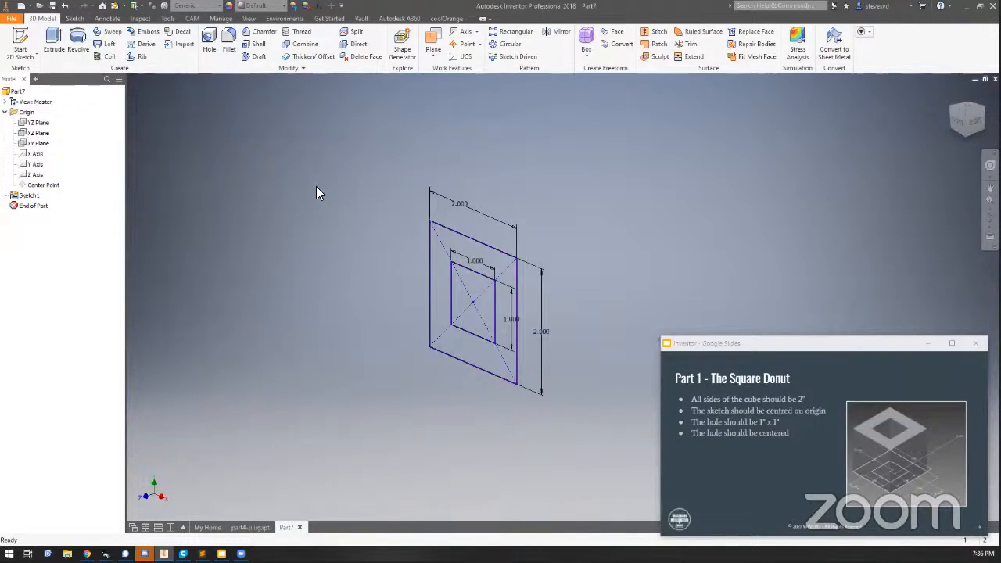
pyautogui.click(73, 20)
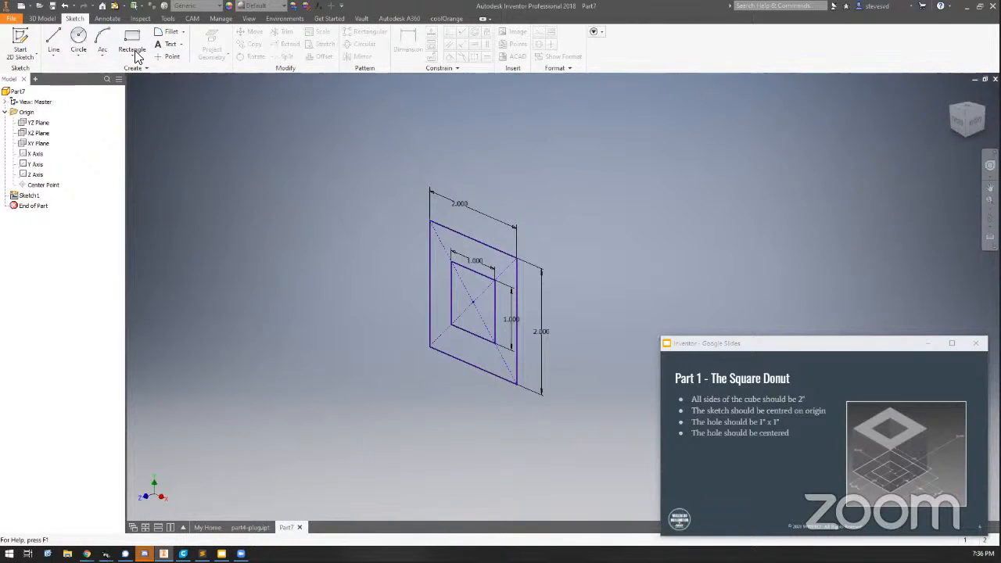
pyautogui.click(42, 19)
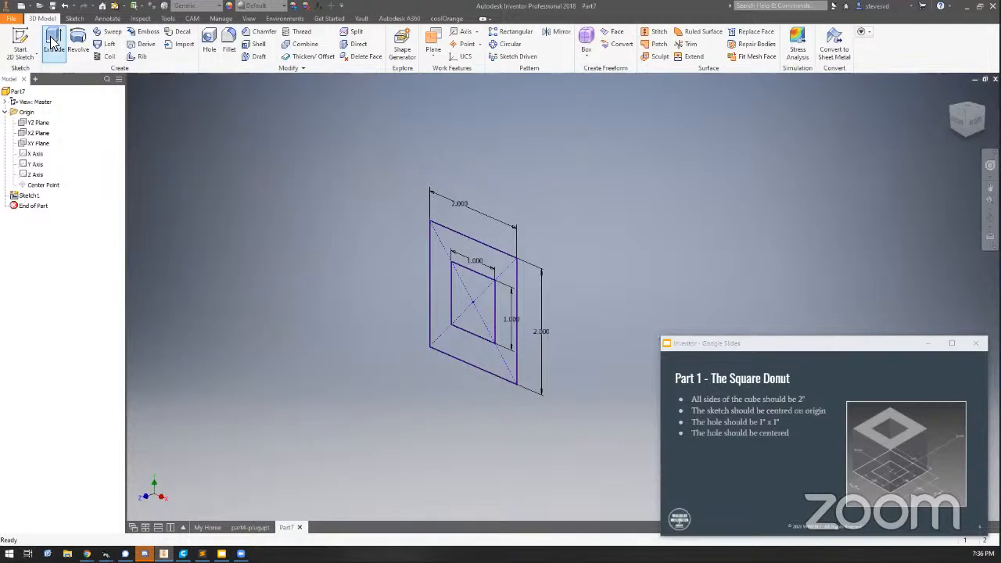
pyautogui.click(53, 40)
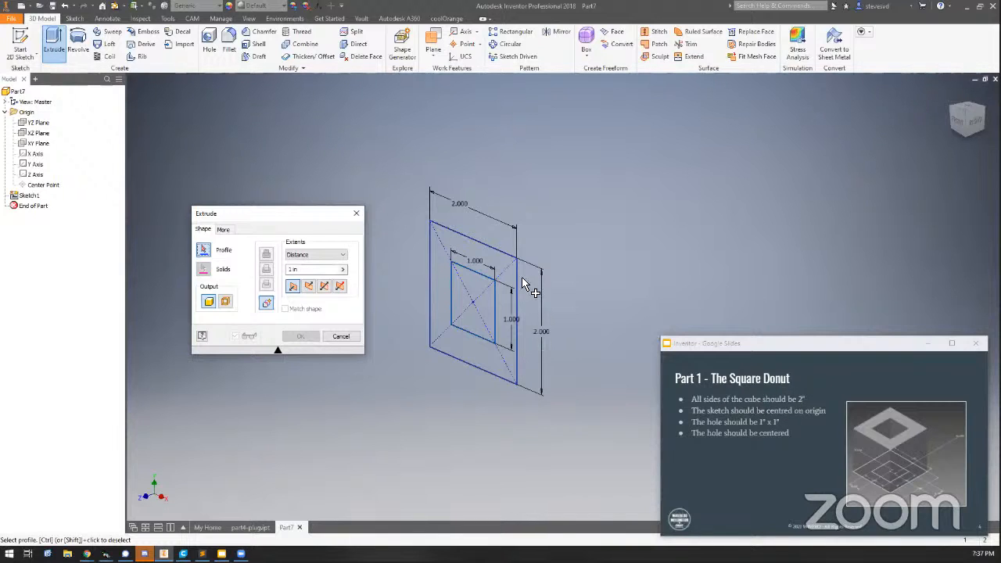
pyautogui.click(451, 248)
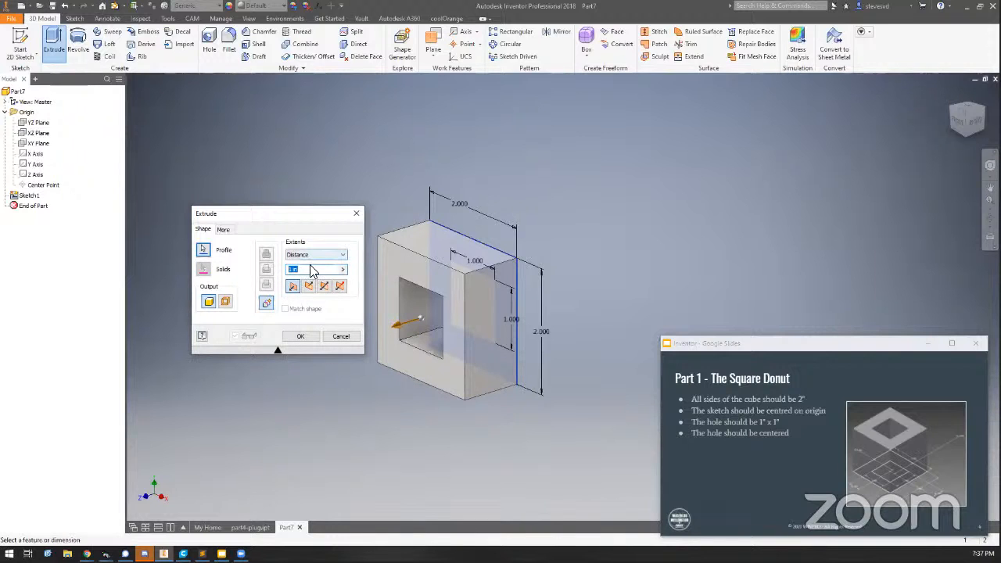
pyautogui.write('2')
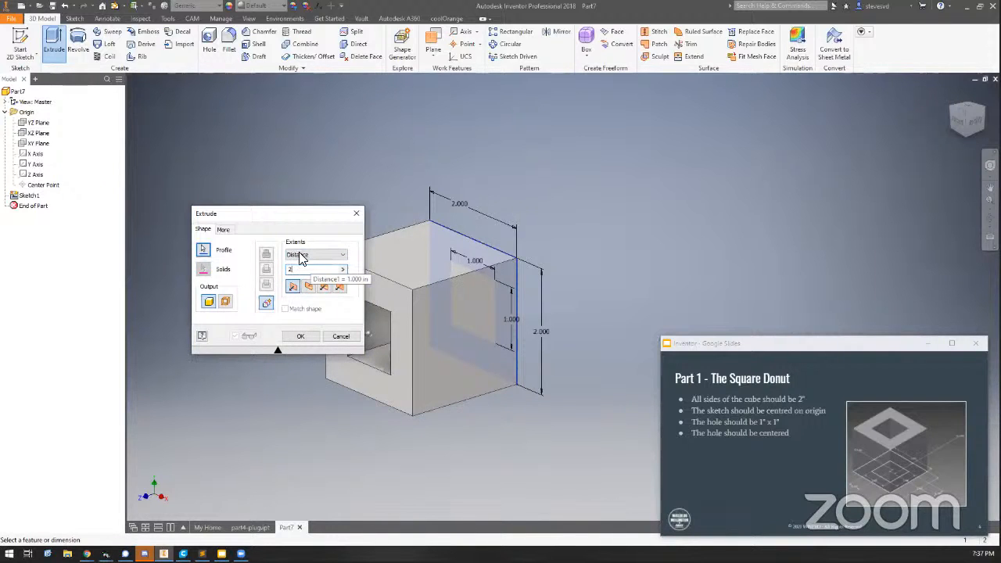
pyautogui.moveTo(267, 218); pyautogui.dragTo(214, 113)
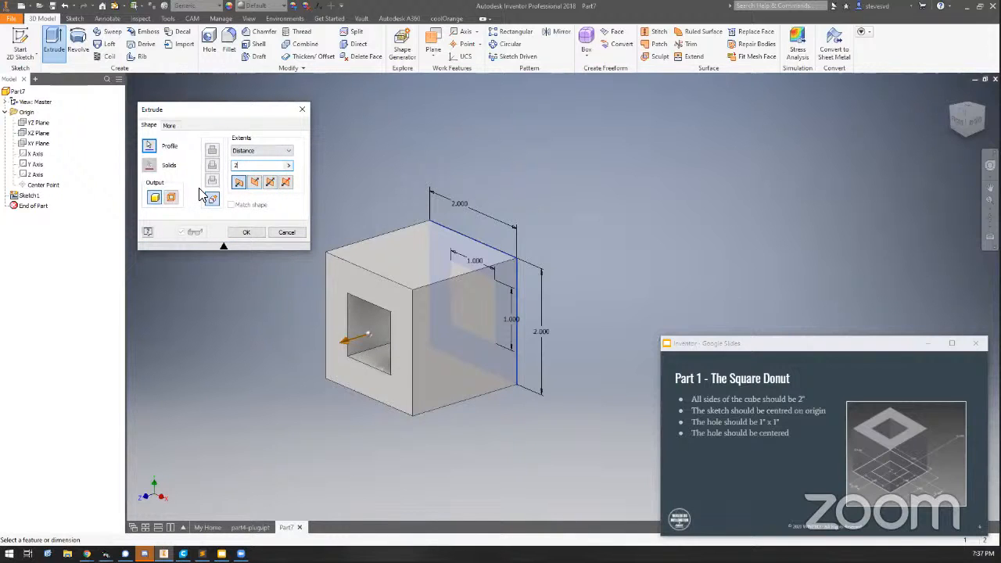
pyautogui.click(244, 232)
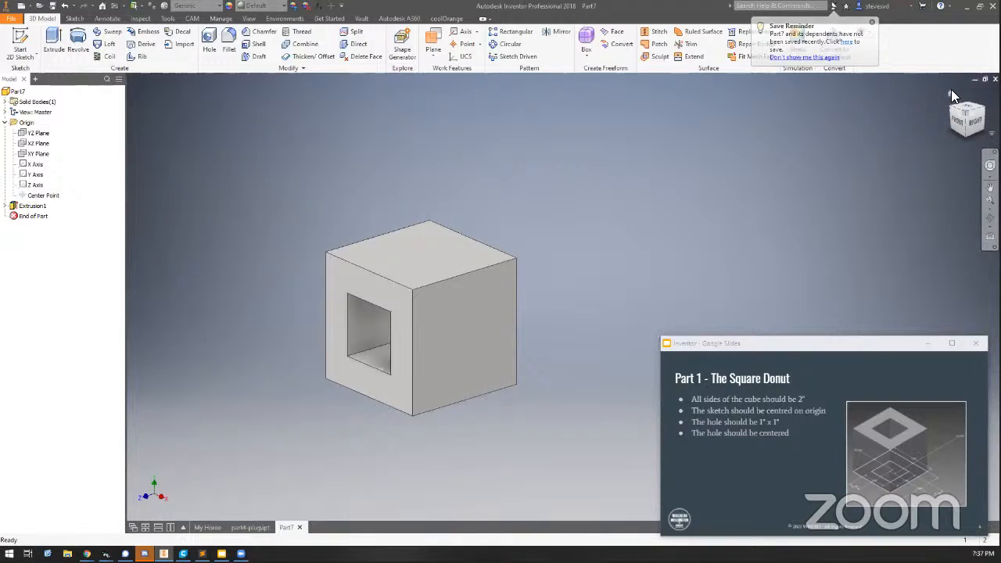
# - Inspect the finished cube from the right, front, left and top, and return to the home view
pyautogui.click(951, 89)
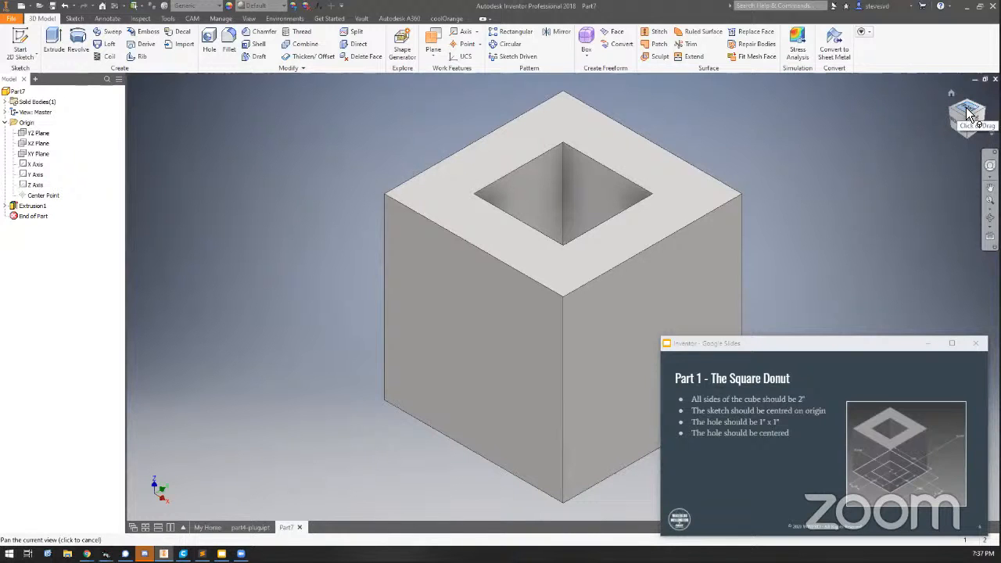
pyautogui.moveTo(967, 108)
pyautogui.mouseDown()
pyautogui.moveTo(561, 297)
pyautogui.moveTo(969, 122)
pyautogui.mouseUp()
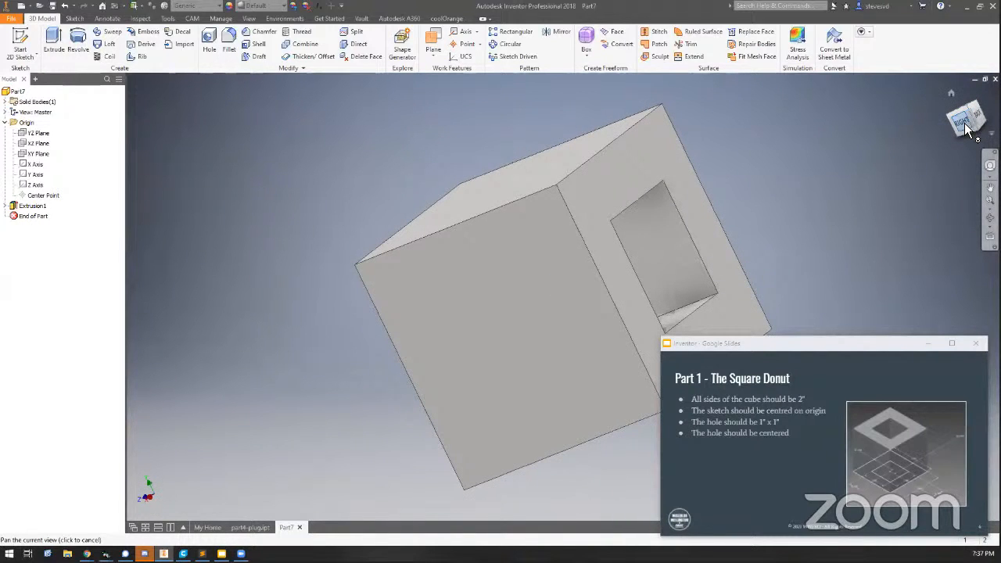
pyautogui.click(965, 127)
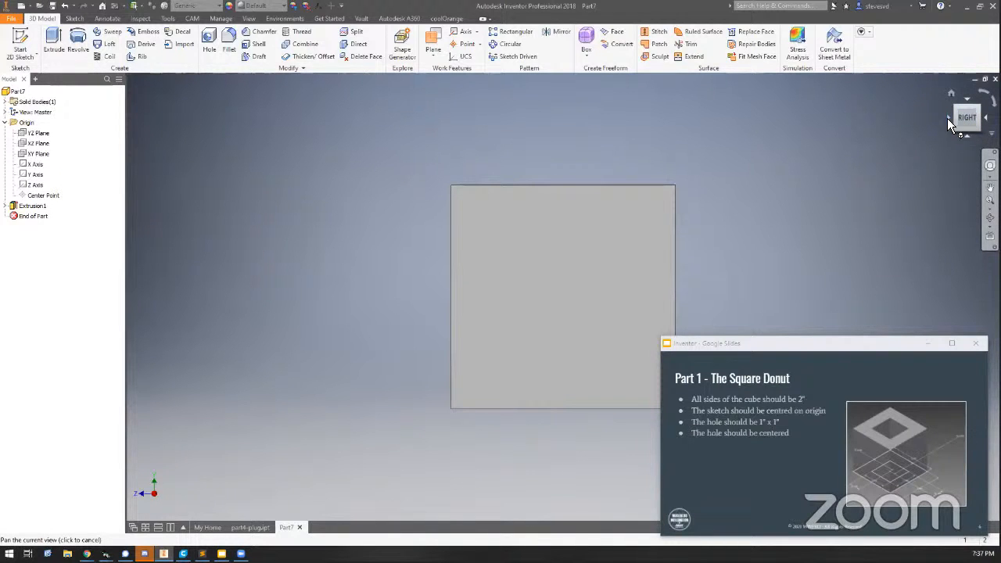
pyautogui.click(948, 118)
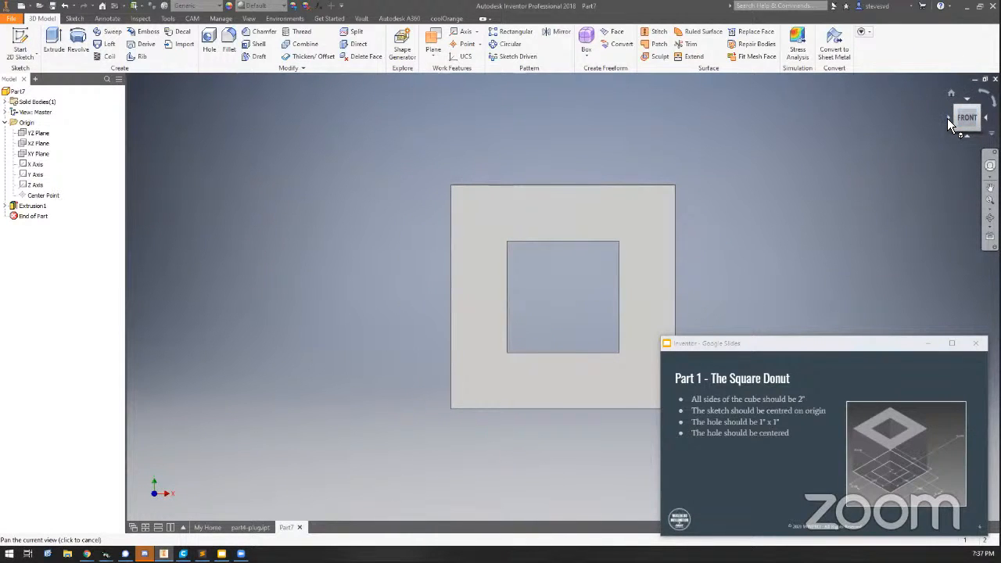
pyautogui.click(947, 118)
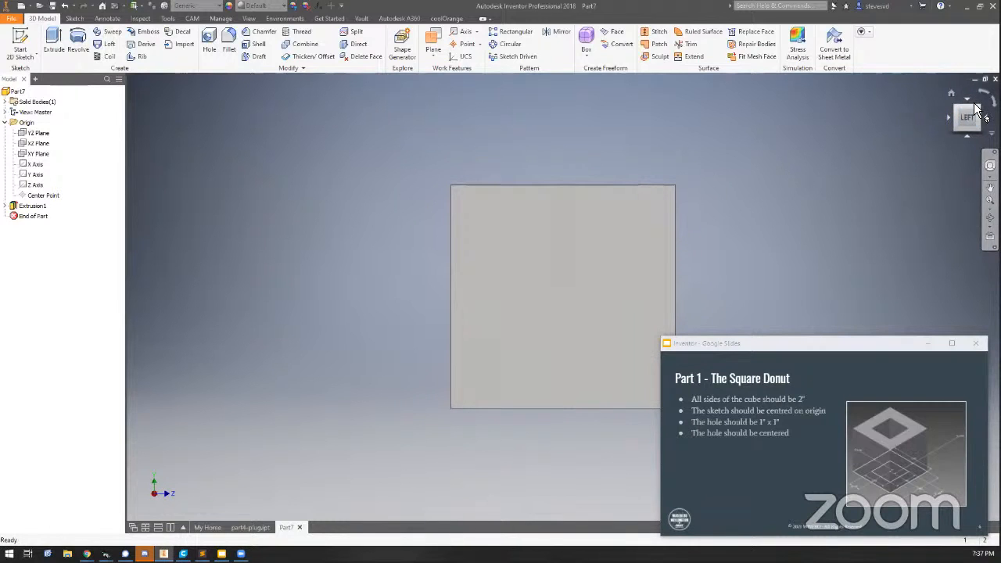
pyautogui.click(968, 101)
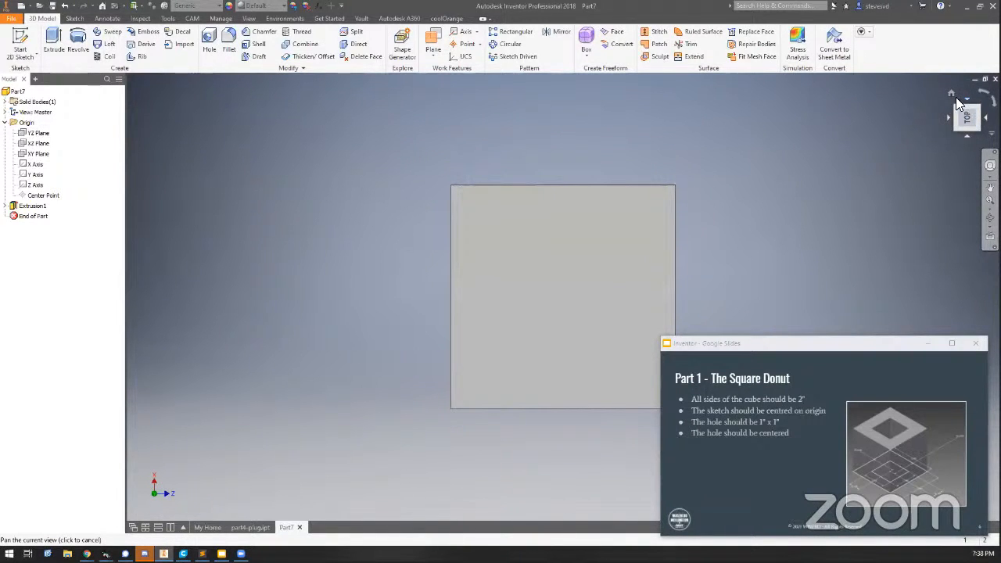
pyautogui.click(950, 95)
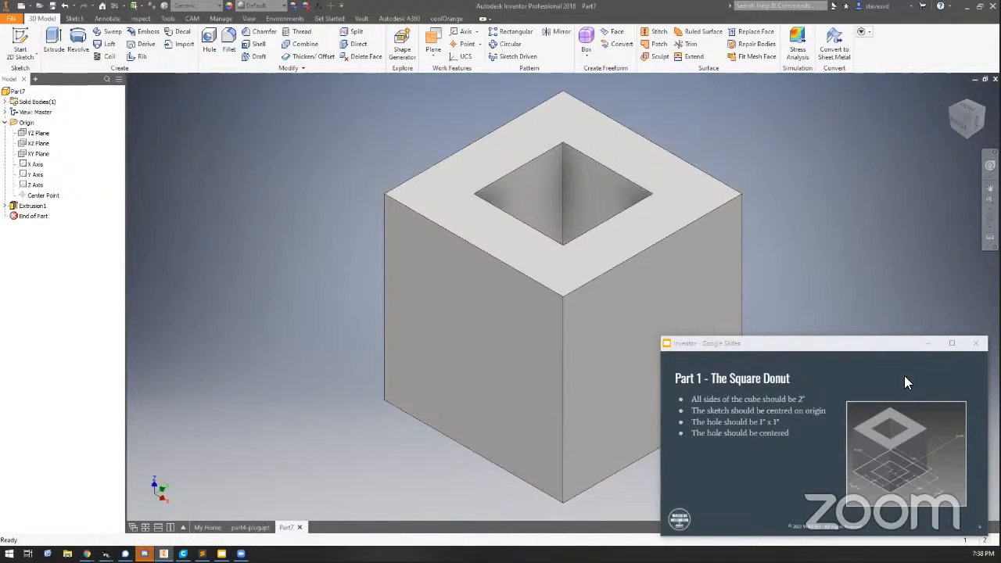
# - Advance the Google Slides presentation to the Gusset slide and create a new Inventor part from the metric Standard (mm).ipt template
pyautogui.click(902, 343)
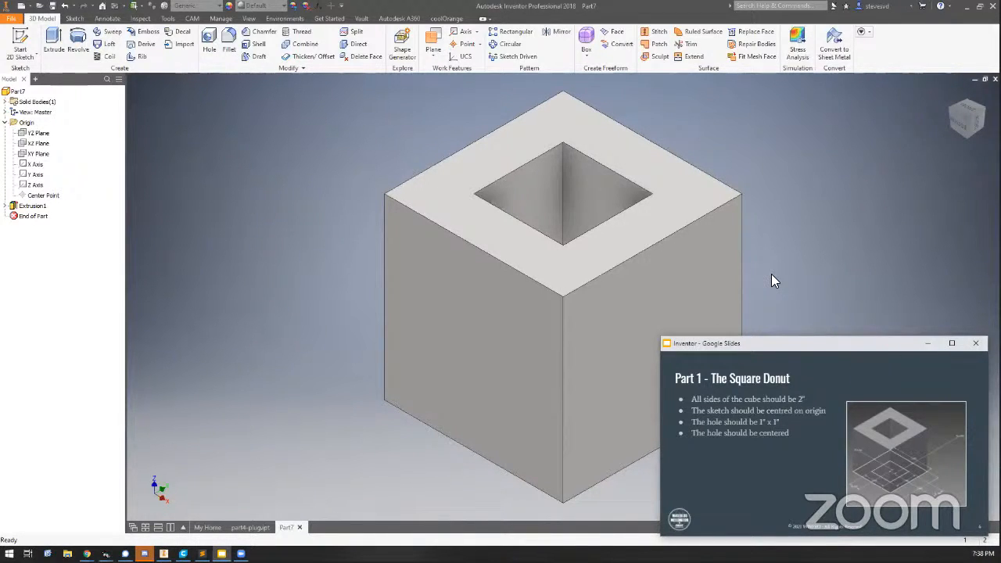
pyautogui.press('Right')
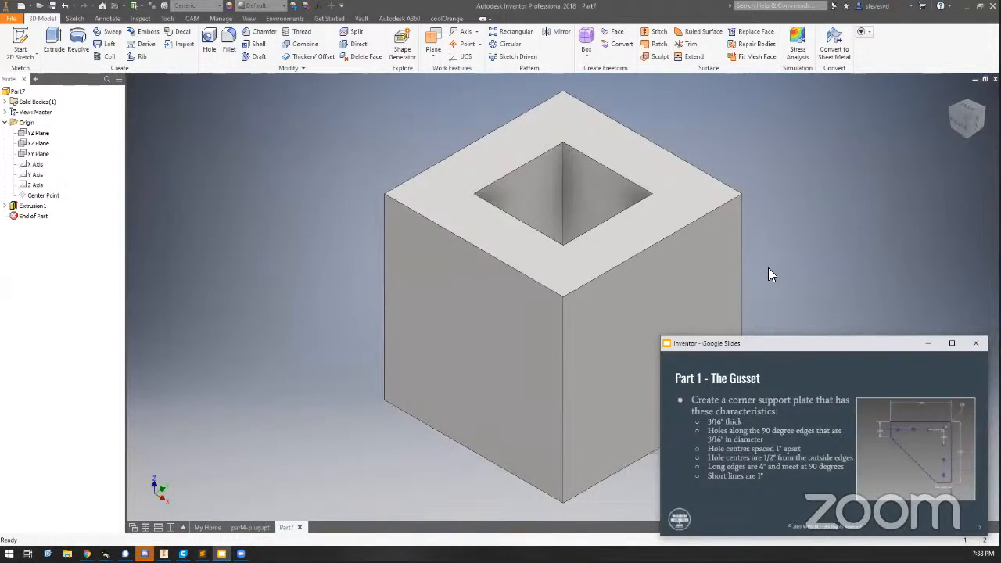
pyautogui.click(10, 19)
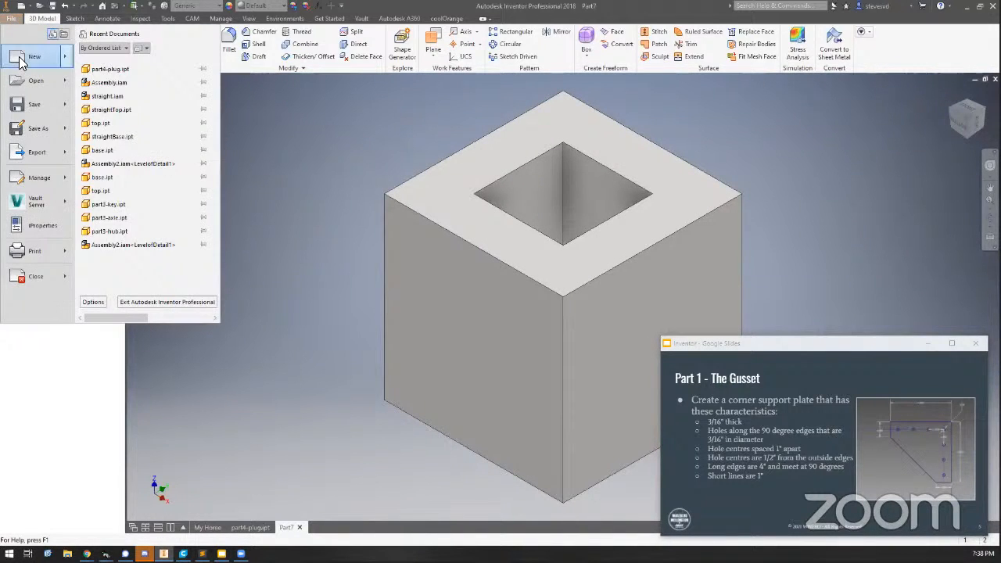
pyautogui.click(32, 56)
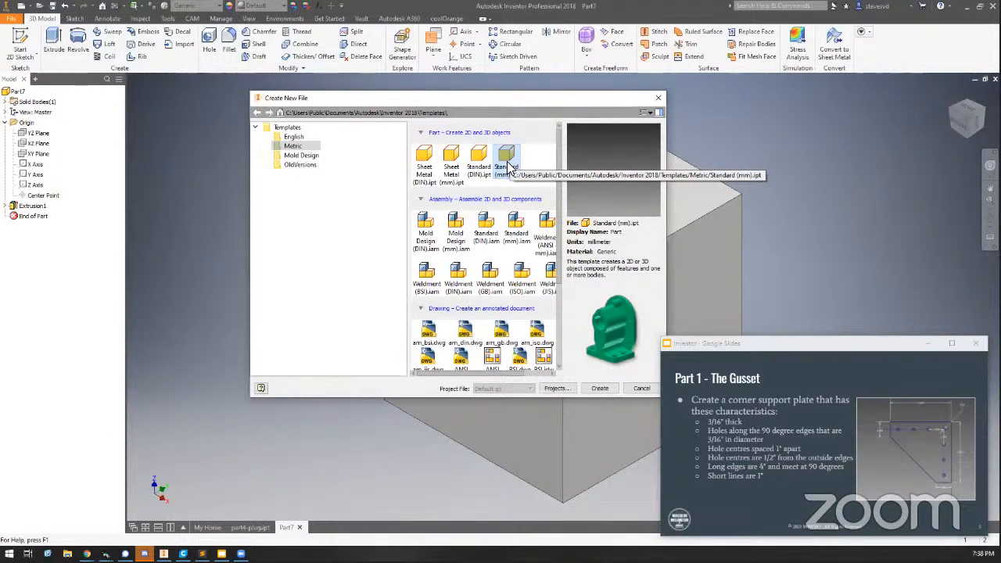
pyautogui.doubleClick(506, 161)
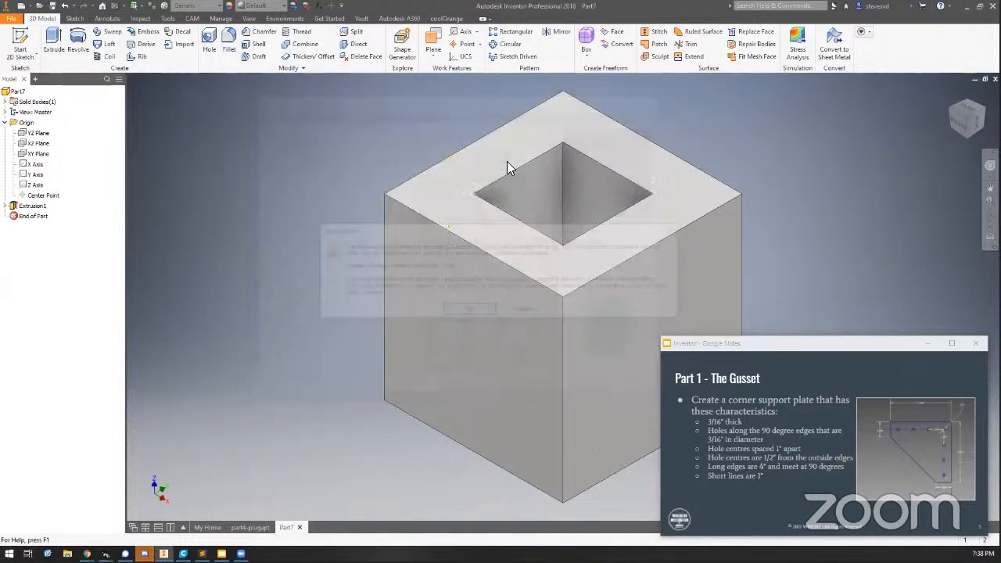
pyautogui.click(469, 309)
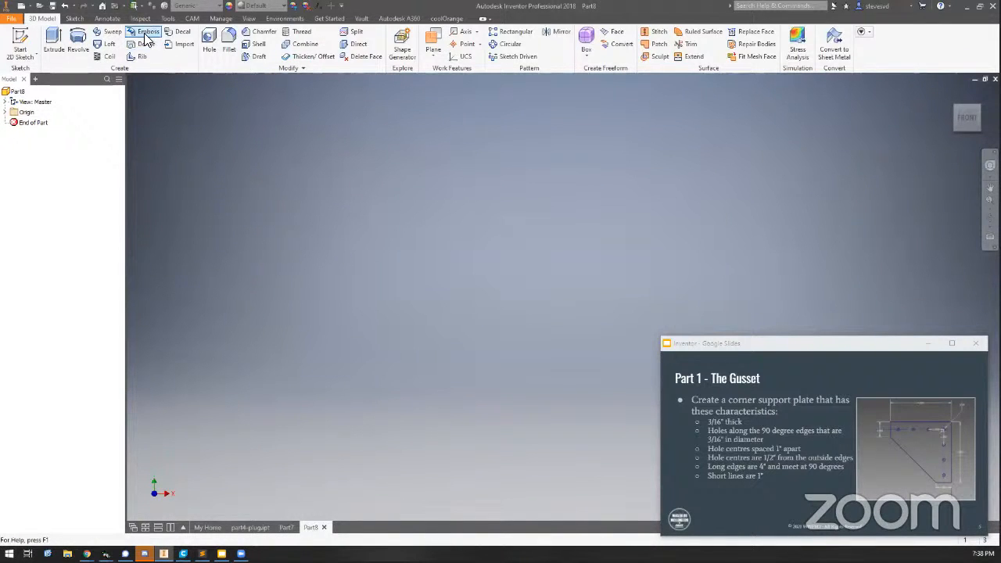
# - Set the new part's length unit to inch in the document settings and apply the change
pyautogui.click(167, 19)
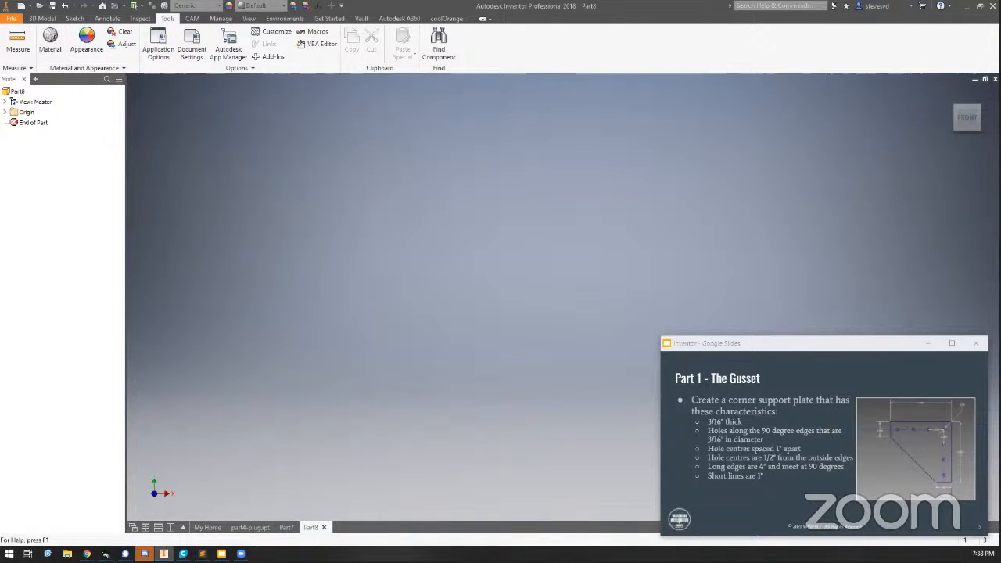
pyautogui.click(192, 47)
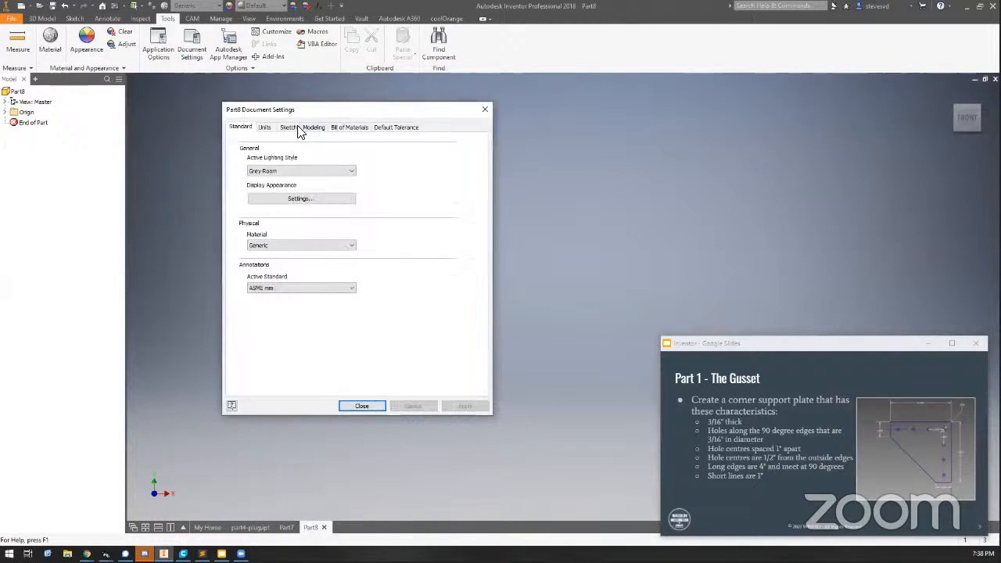
pyautogui.click(268, 128)
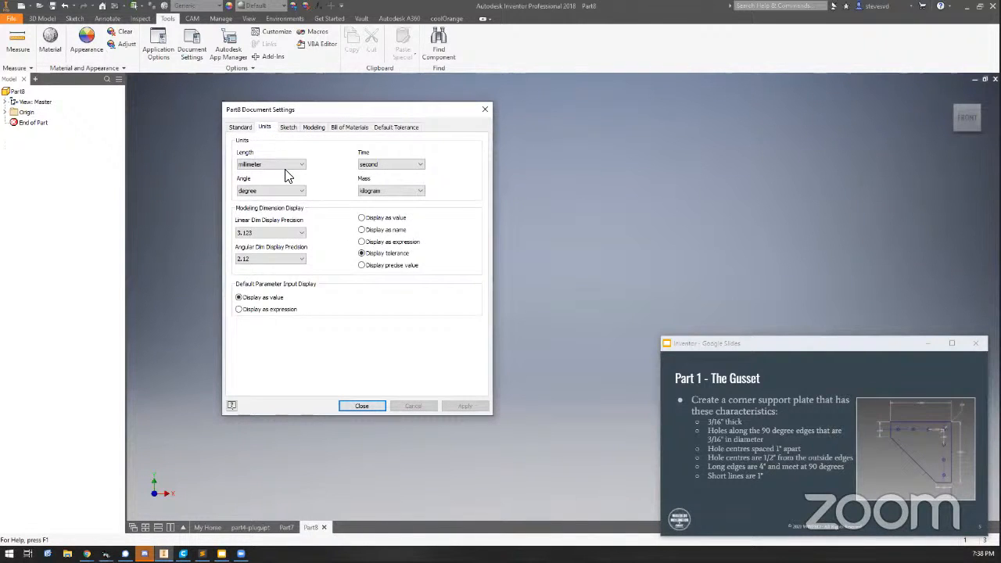
pyautogui.click(295, 167)
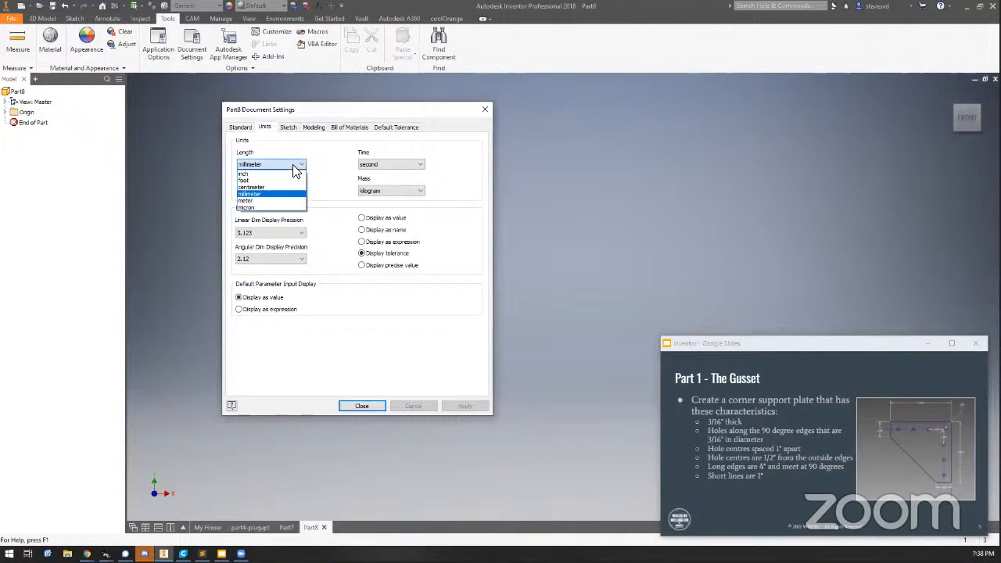
pyautogui.click(252, 182)
pyautogui.click(465, 407)
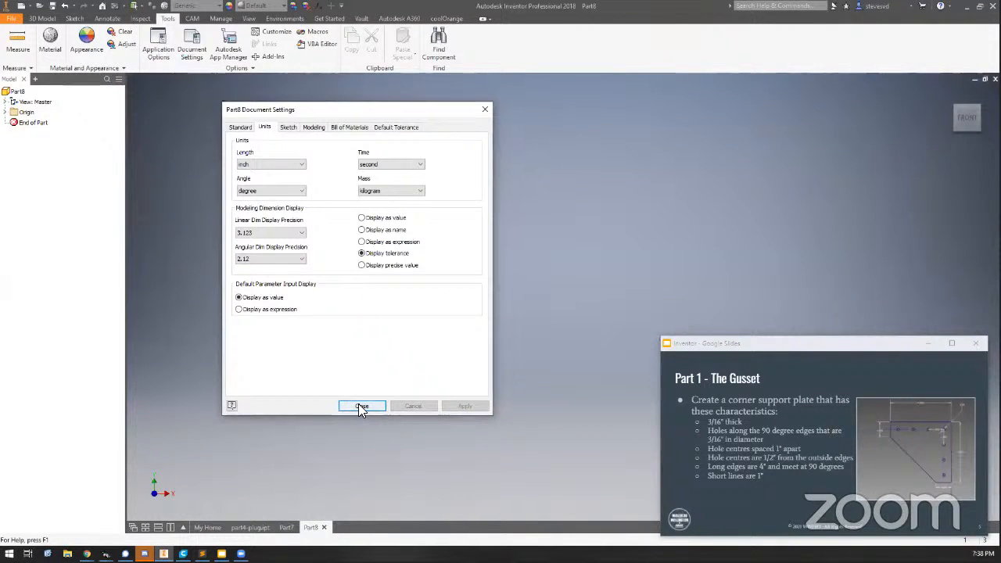
pyautogui.click(359, 405)
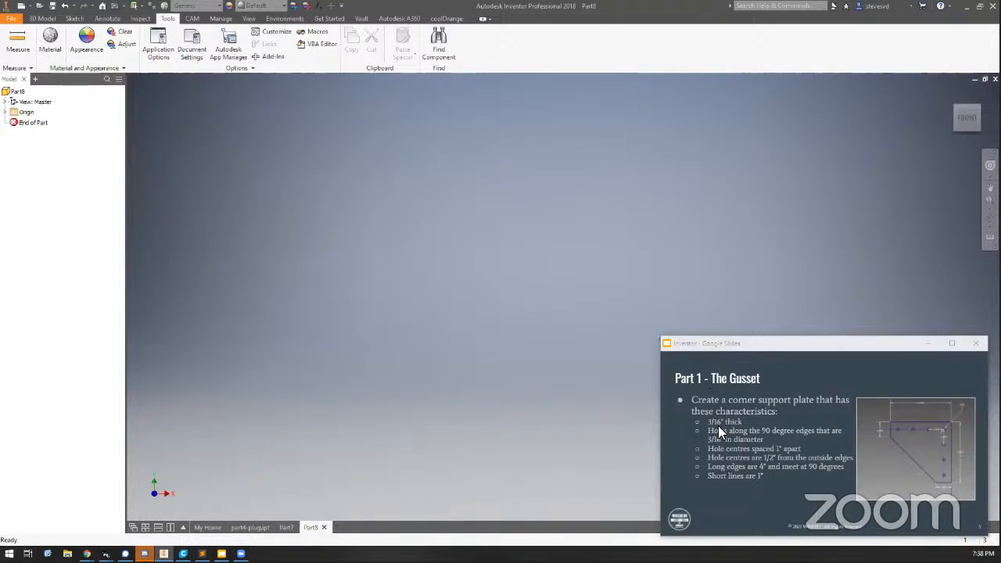
pyautogui.moveTo(727, 438)
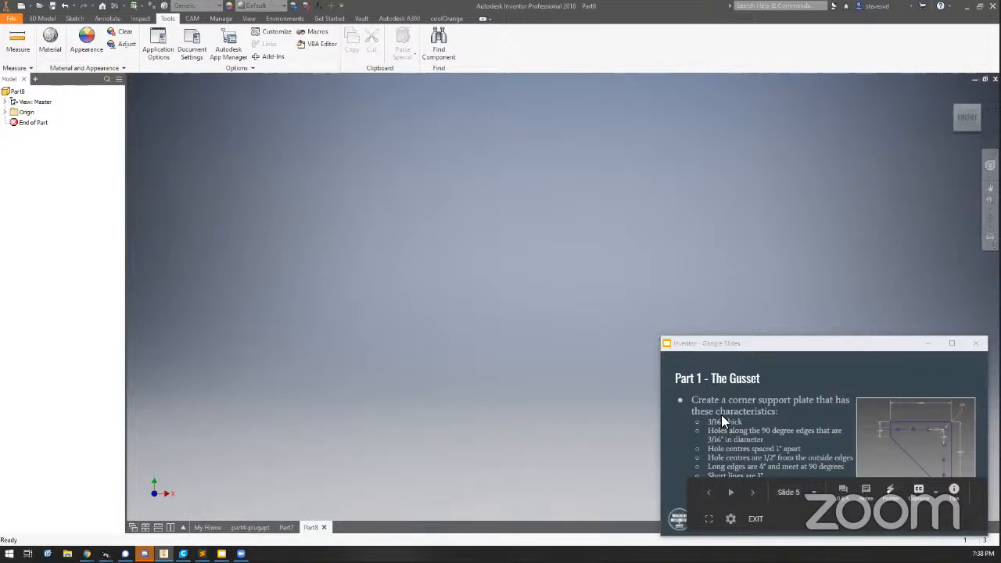
# - Enlarge the Gusset slide to review its requirements, and back in Inventor sketch a horizontal line ending at the origin, dimensioned 4 in
pyautogui.doubleClick(730, 344)
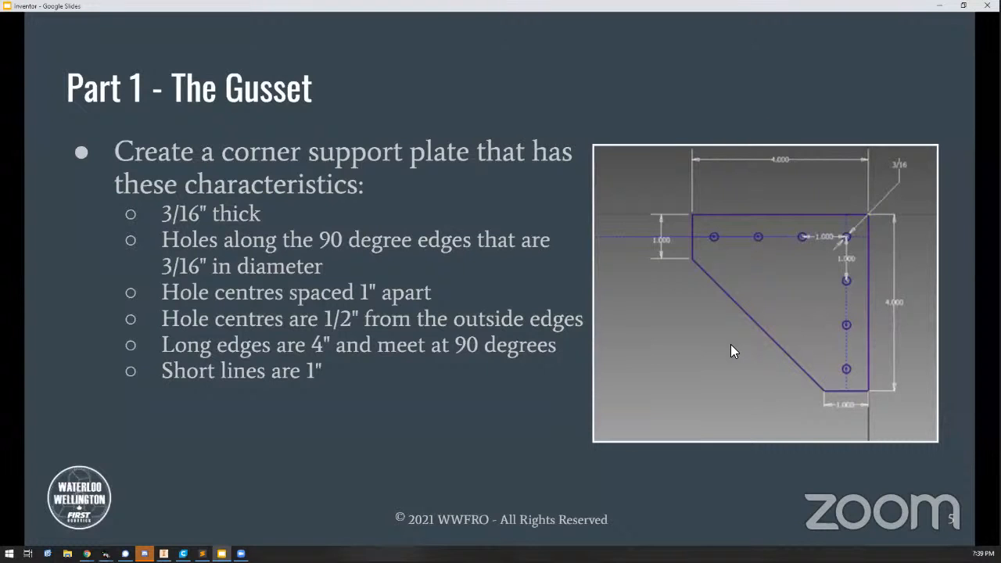
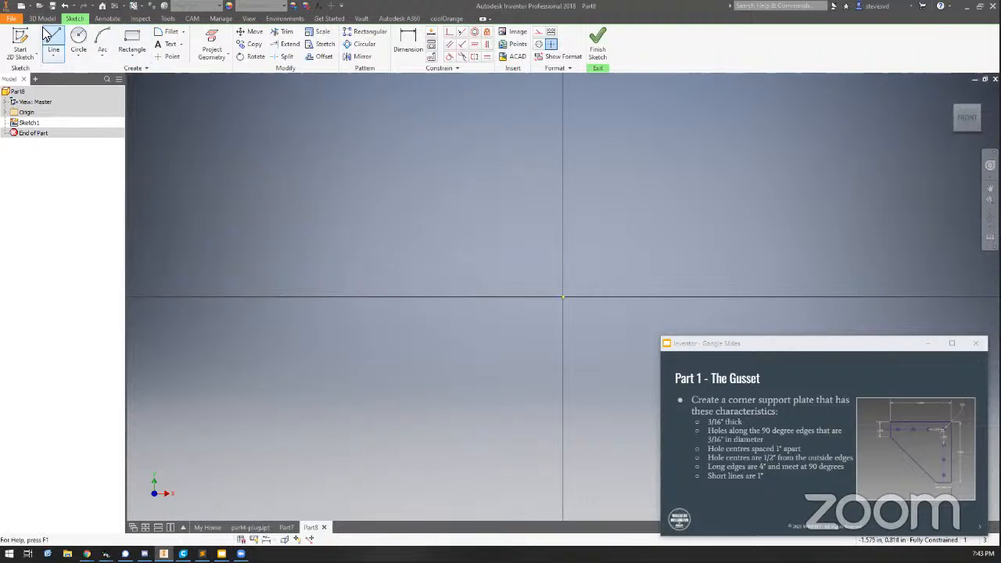
pyautogui.click(54, 40)
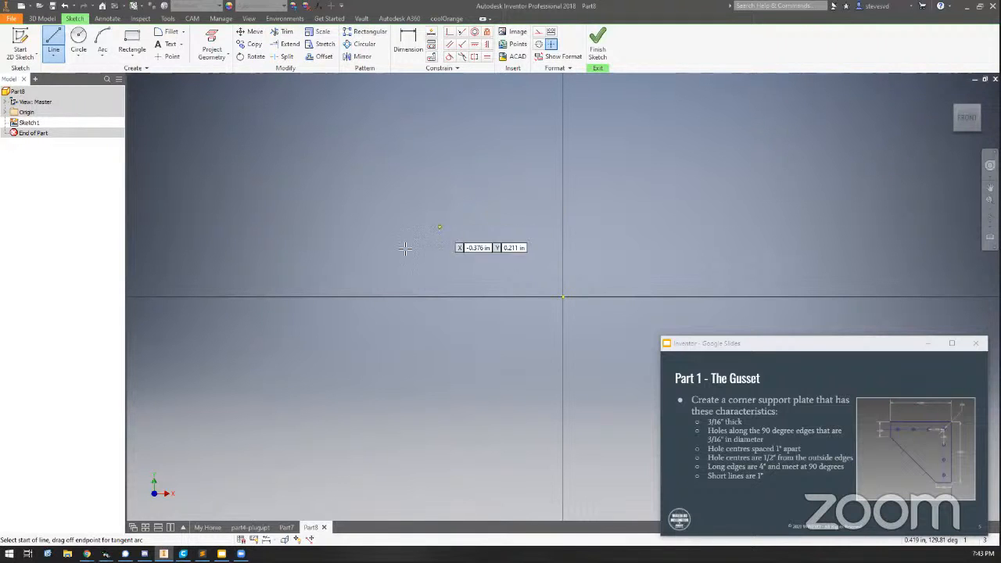
pyautogui.click(358, 295)
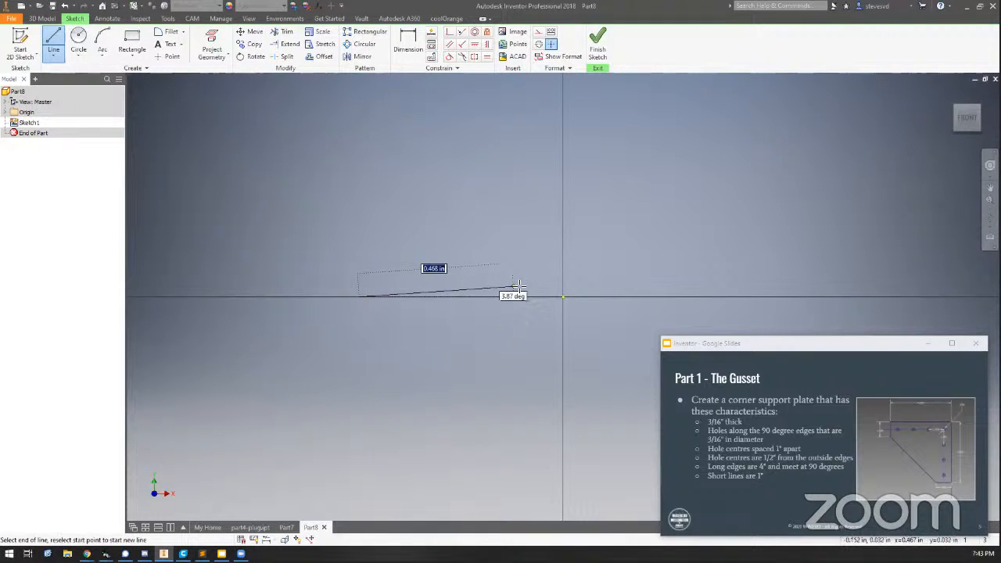
pyautogui.click(563, 295)
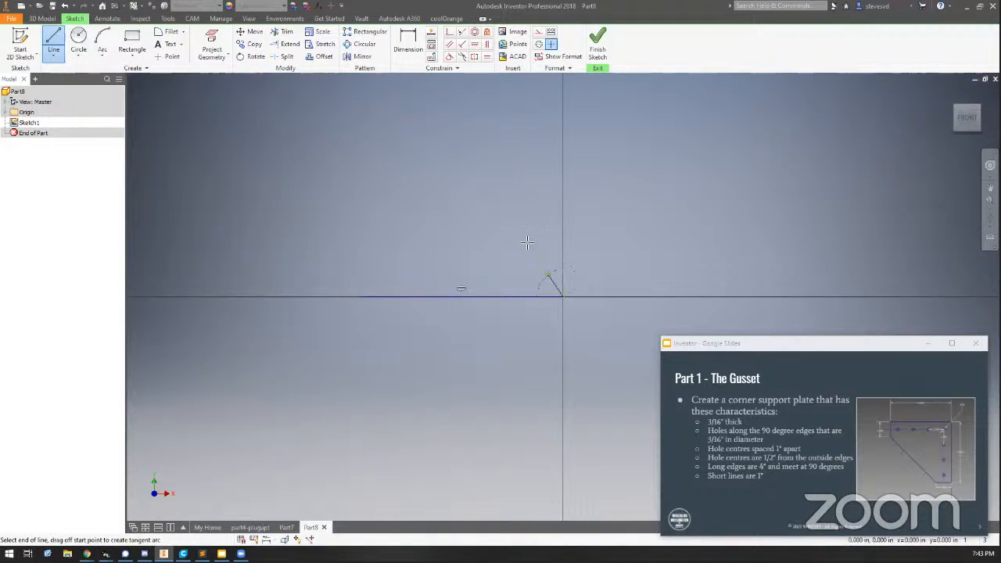
pyautogui.press('Escape')
pyautogui.press('d')
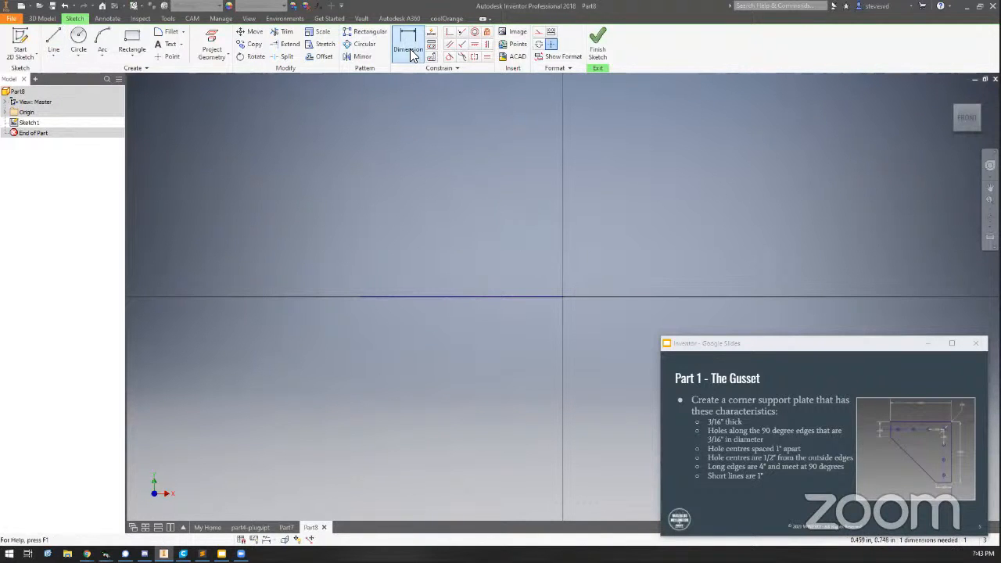
pyautogui.click(443, 296)
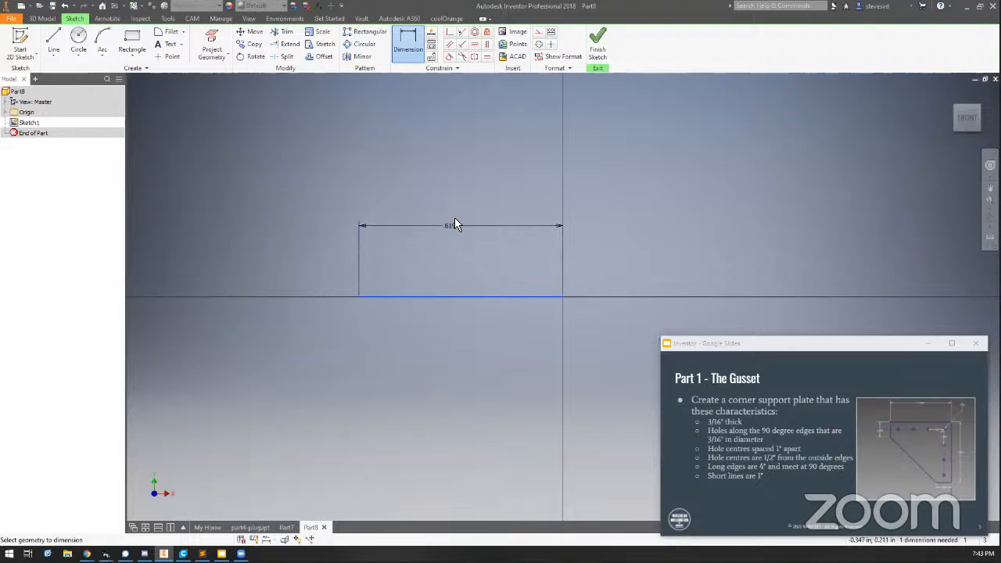
pyautogui.click(456, 219)
pyautogui.write('4')
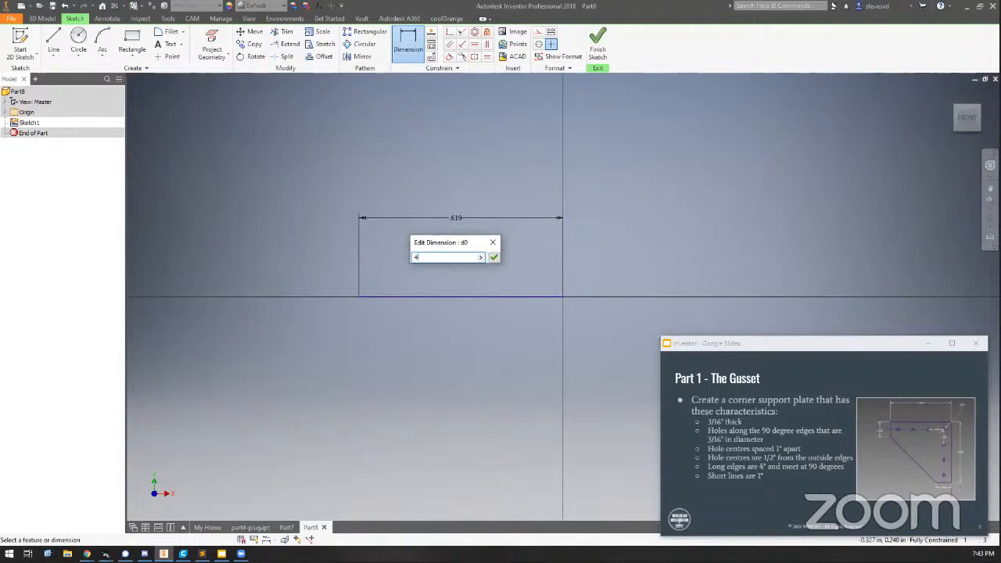
pyautogui.click(494, 258)
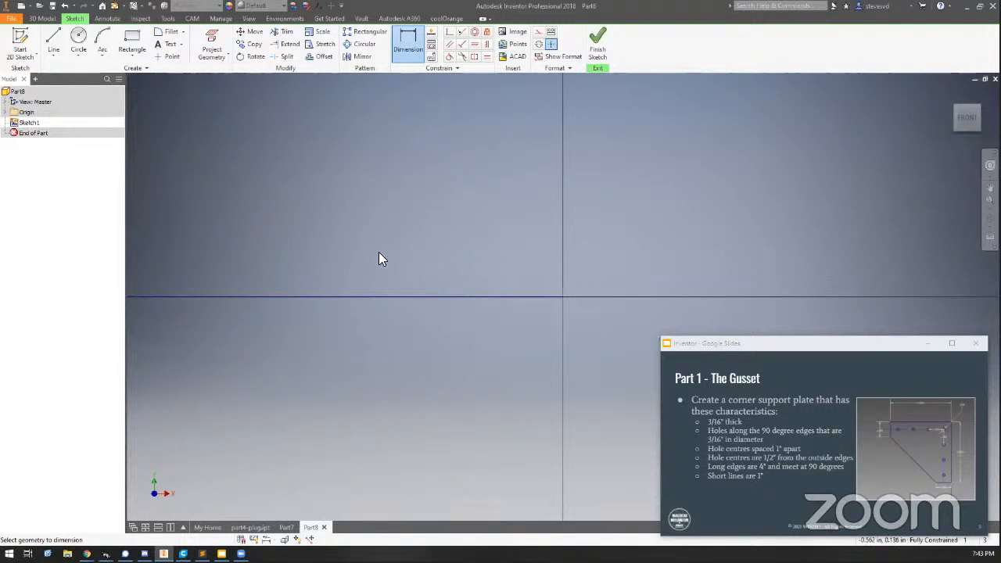
# - Draw a 4 in vertical line down from the origin and move its dimension to the outer side of the line
pyautogui.scroll(-5, 378, 253)
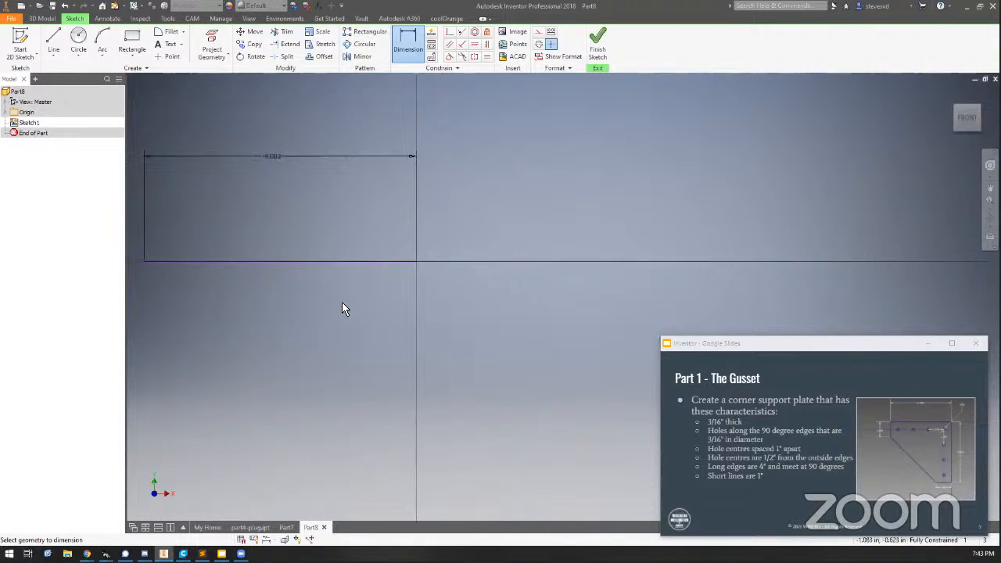
pyautogui.moveTo(342, 308)
pyautogui.mouseDown(button='middle')
pyautogui.moveTo(428, 274)
pyautogui.moveTo(424, 235)
pyautogui.moveTo(430, 248)
pyautogui.mouseUp(button='middle')
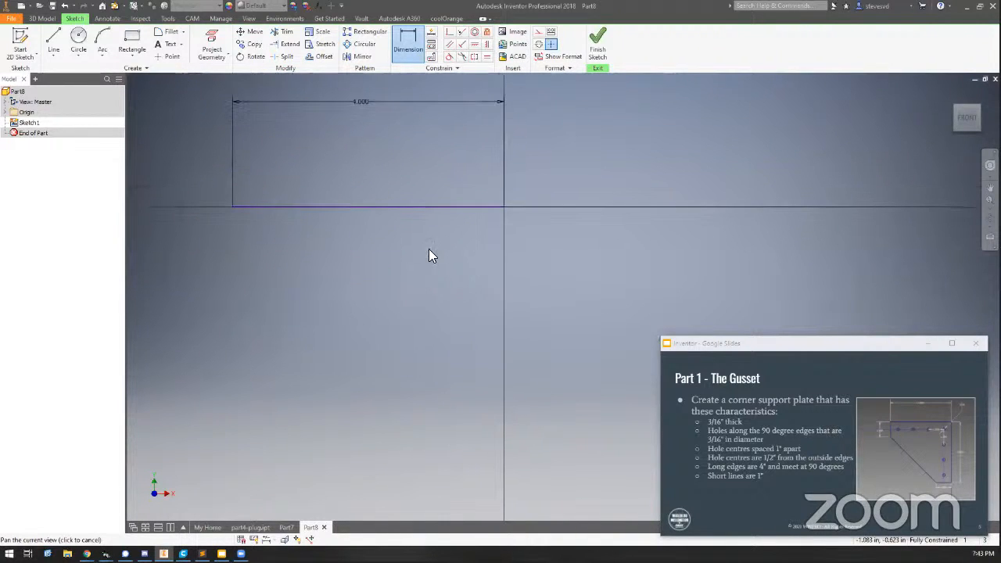
pyautogui.click(53, 39)
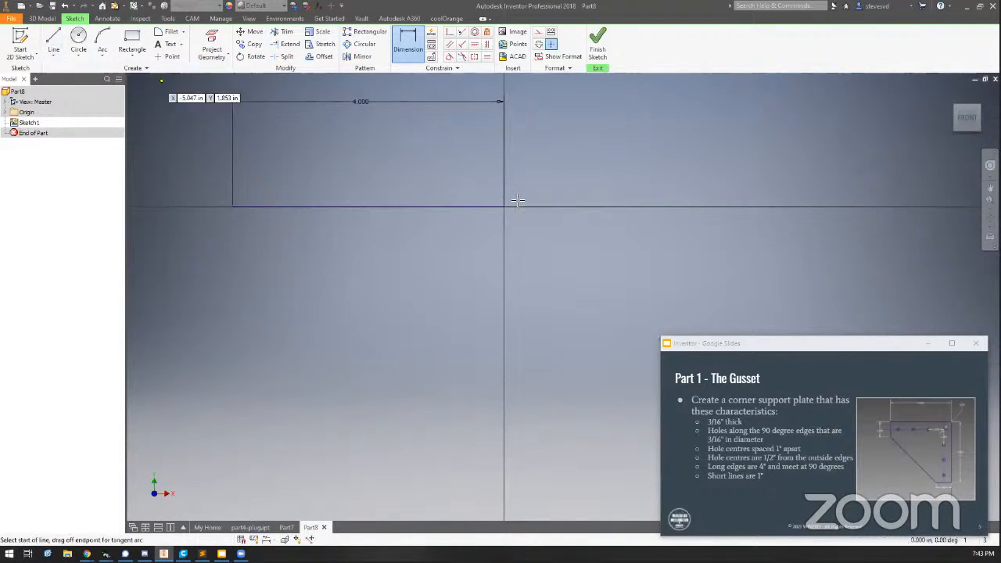
pyautogui.click(504, 206)
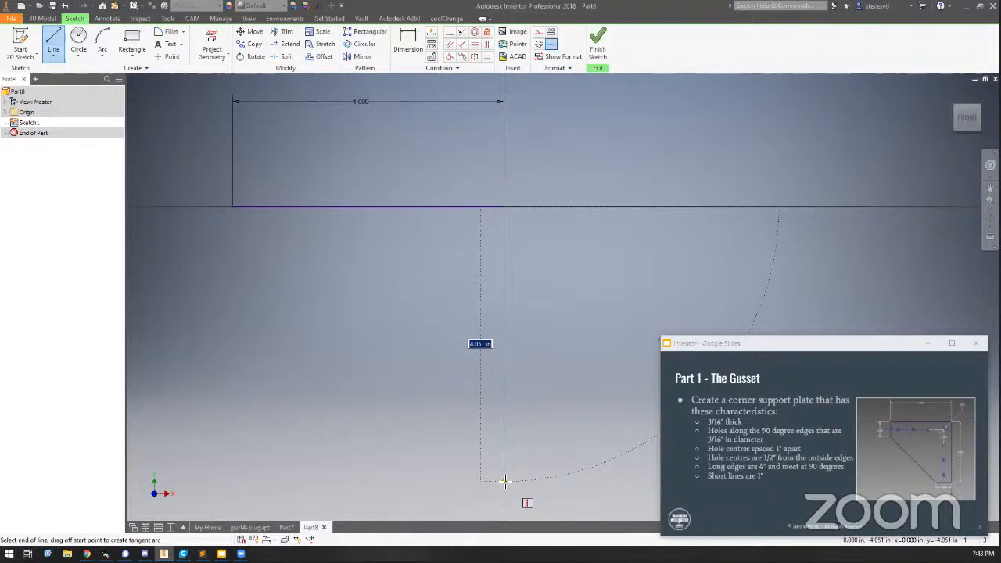
pyautogui.write('4')
pyautogui.press('Return')
pyautogui.press('Escape')
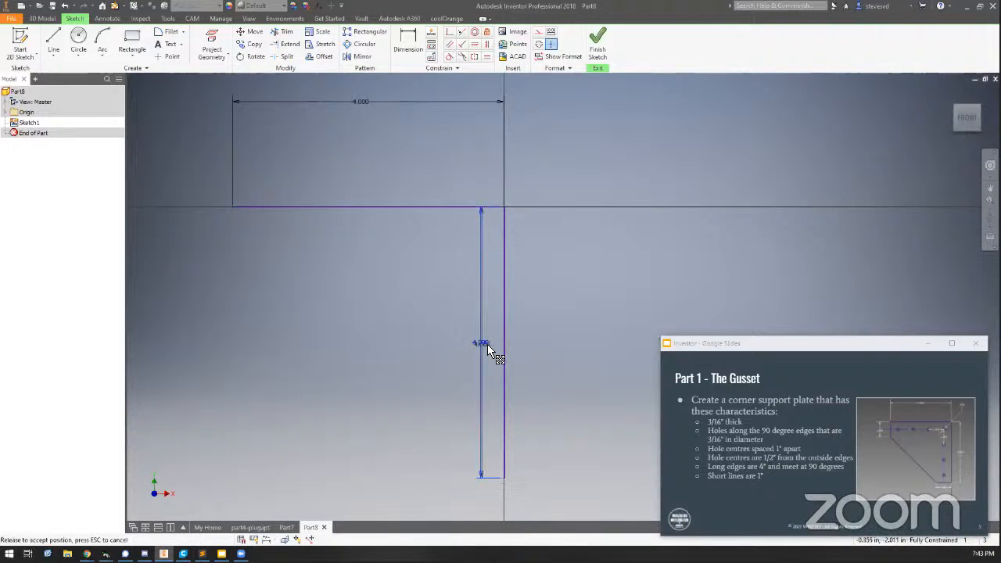
pyautogui.click(533, 350)
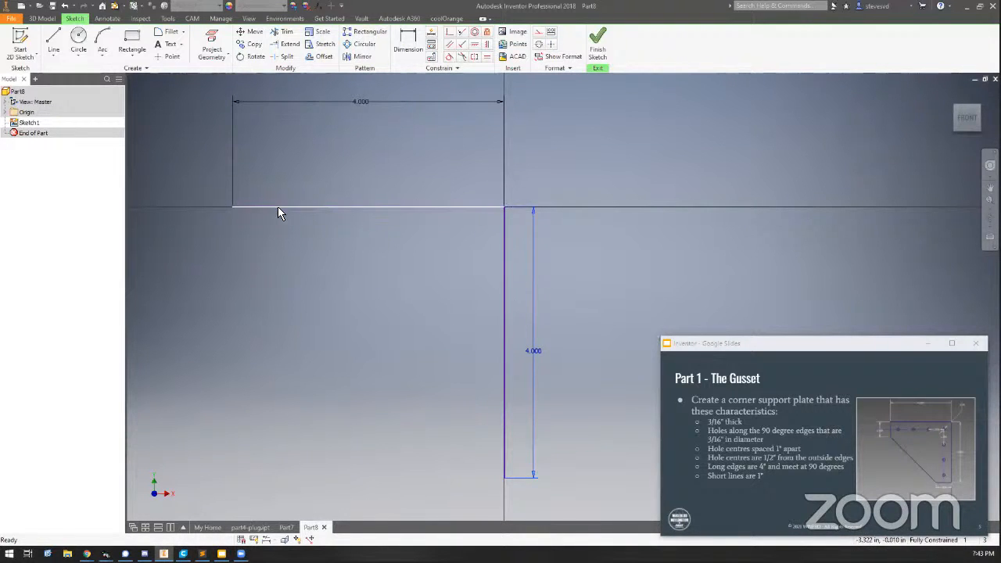
# - Delete the two perpendicular 4 in lines and their dimensions from the sketch
pyautogui.moveTo(872, 436)
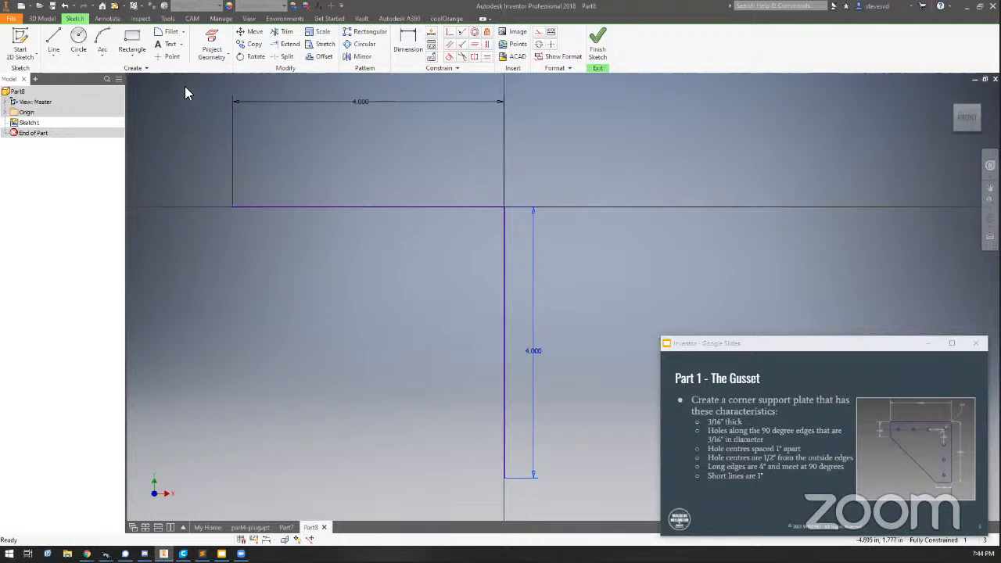
pyautogui.moveTo(184, 91)
pyautogui.mouseDown()
pyautogui.moveTo(425, 258)
pyautogui.moveTo(558, 440)
pyautogui.moveTo(195, 227)
pyautogui.mouseUp()
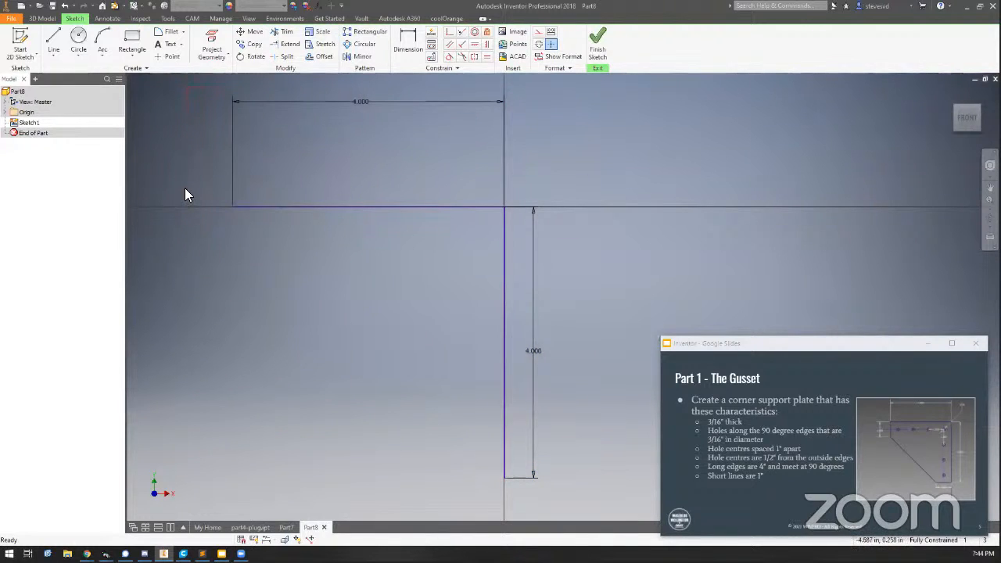
pyautogui.press('Delete')
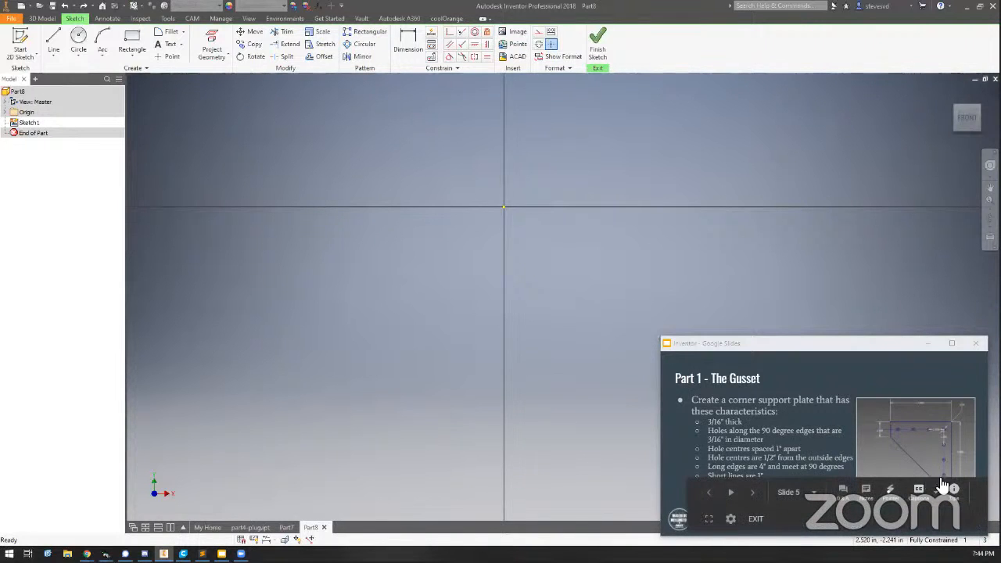
# - Sketch a closed five-sided gusset outline around the origin, with a horizontal top edge about 3.8 in long and a vertical short left edge
pyautogui.click(52, 39)
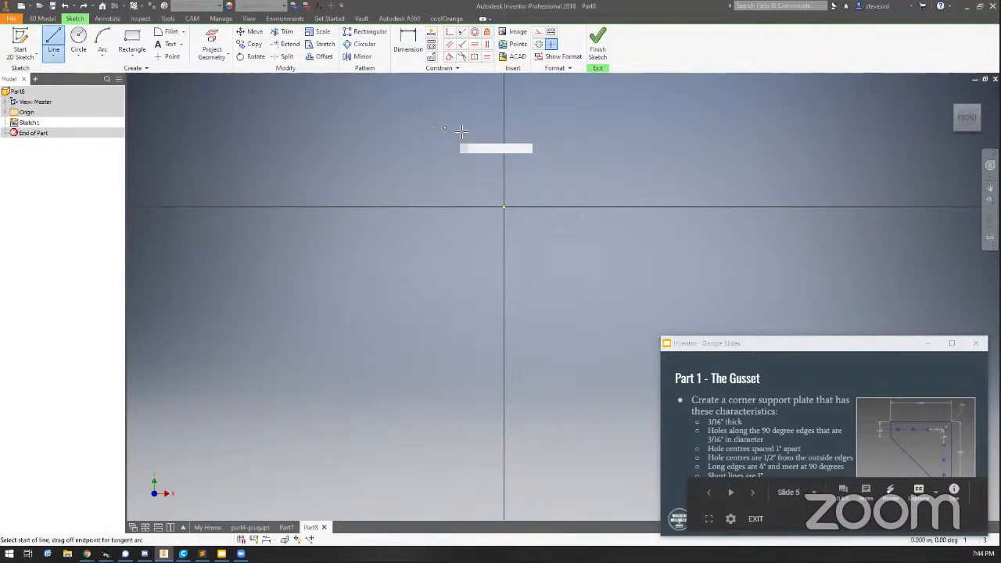
pyautogui.click(532, 128)
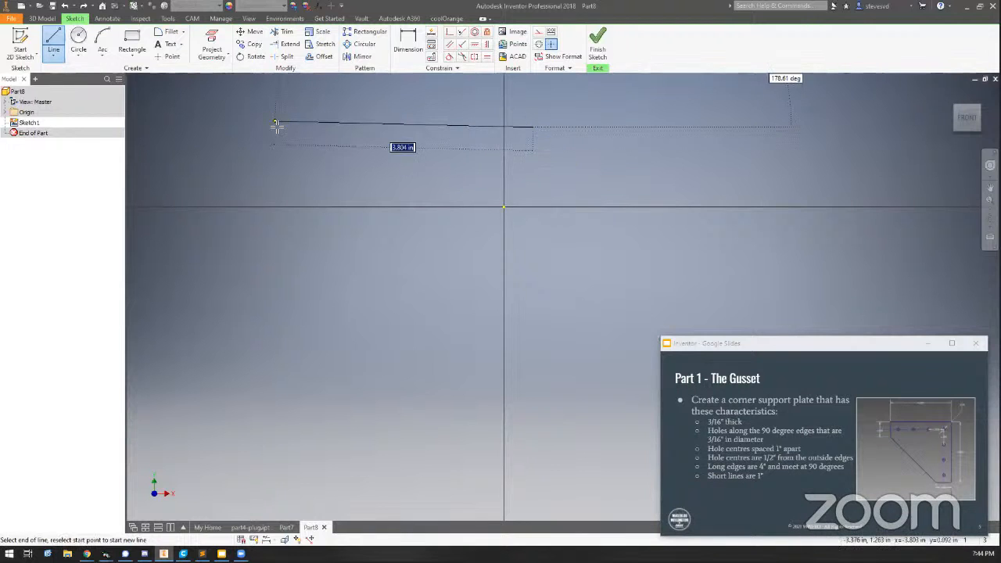
pyautogui.click(274, 127)
pyautogui.click(275, 178)
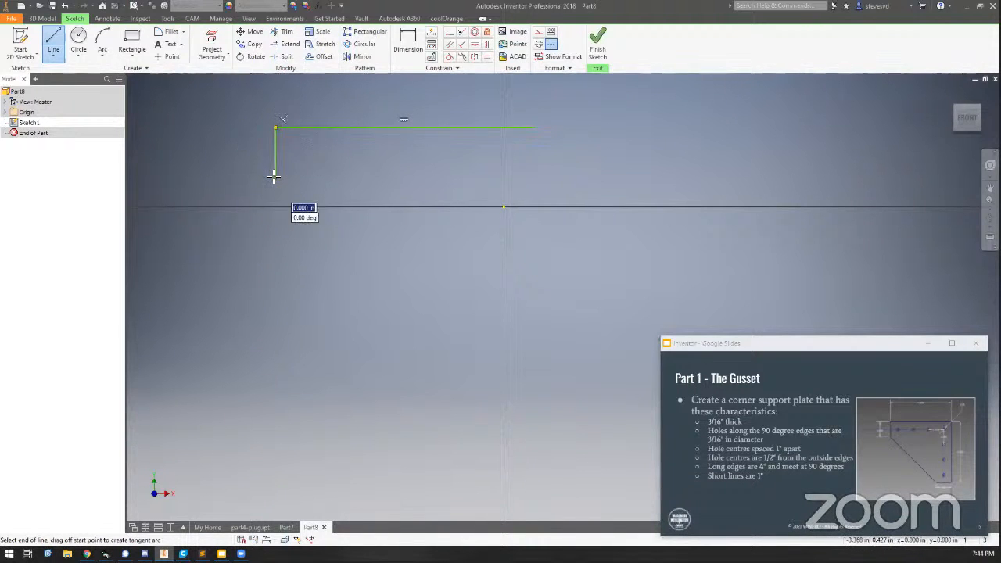
pyautogui.click(463, 356)
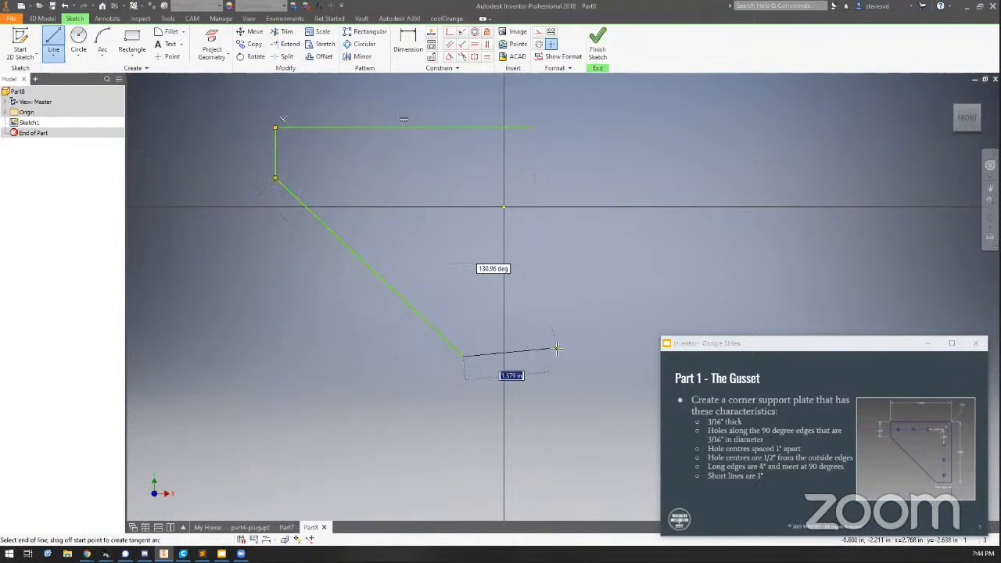
pyautogui.click(561, 347)
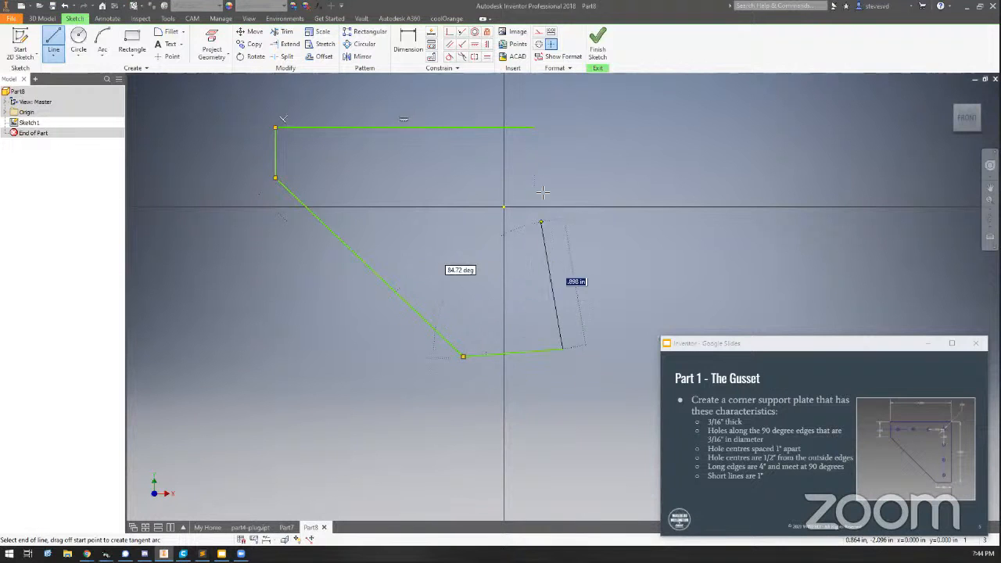
pyautogui.click(532, 127)
pyautogui.press('Escape')
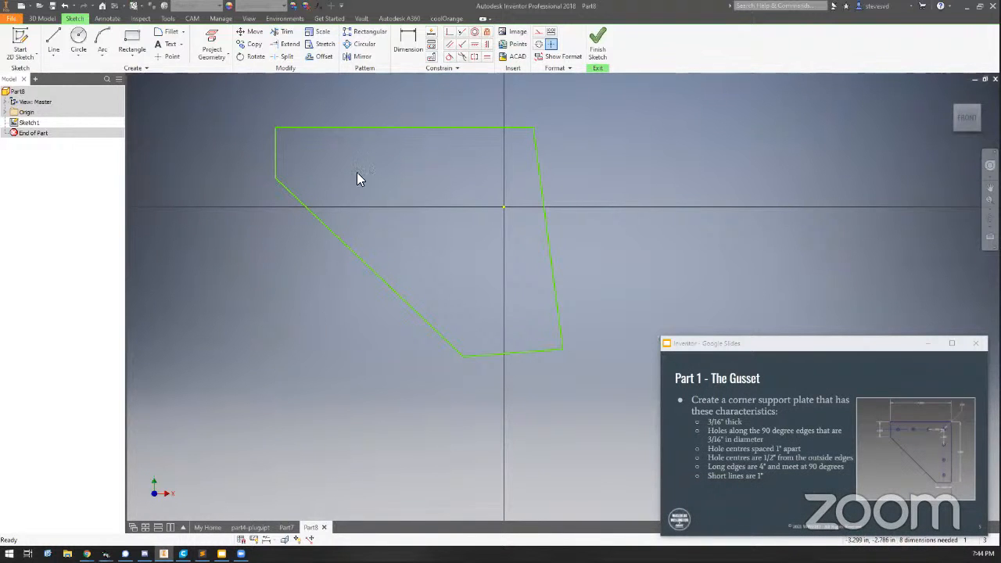
# - Dimension the gusset's top edge at 4 in and its short left edge at 1 in
pyautogui.click(400, 43)
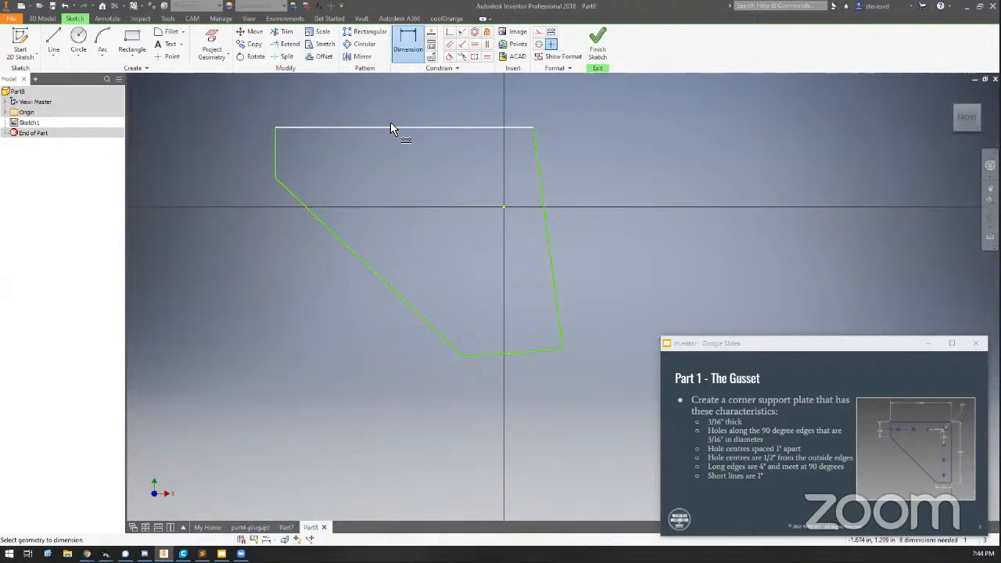
pyautogui.click(390, 125)
pyautogui.click(390, 106)
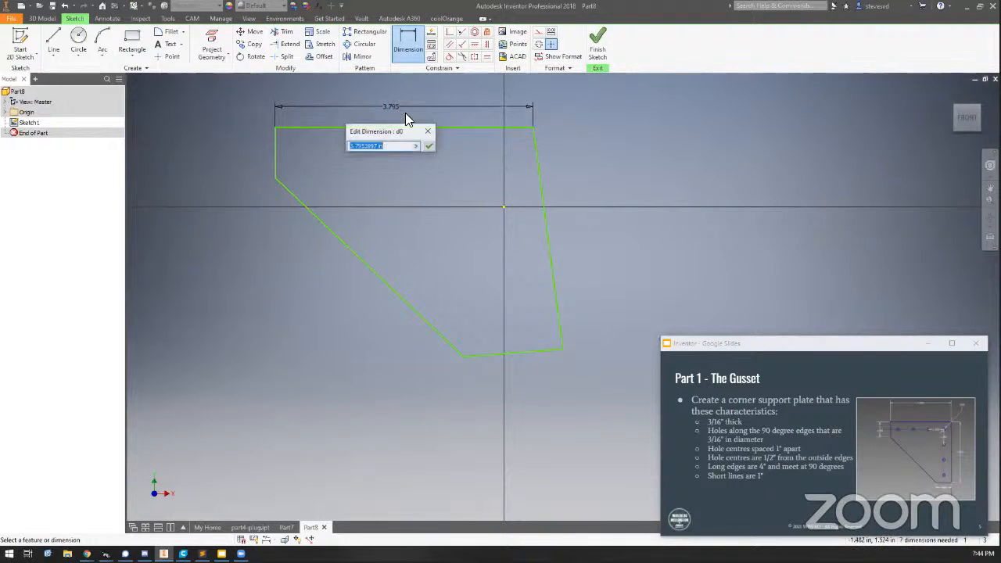
pyautogui.write('4')
pyautogui.press('Return')
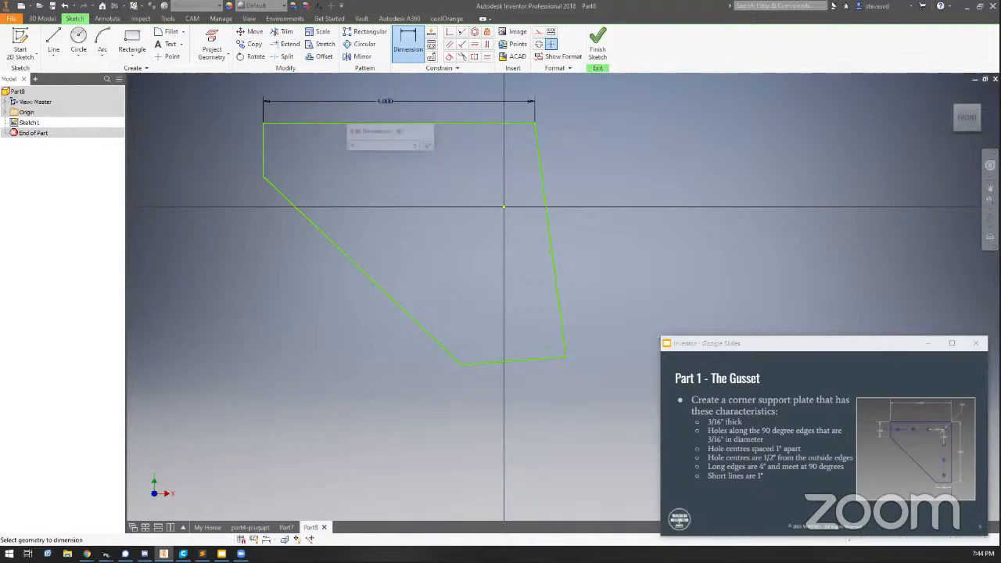
pyautogui.click(262, 153)
pyautogui.click(230, 146)
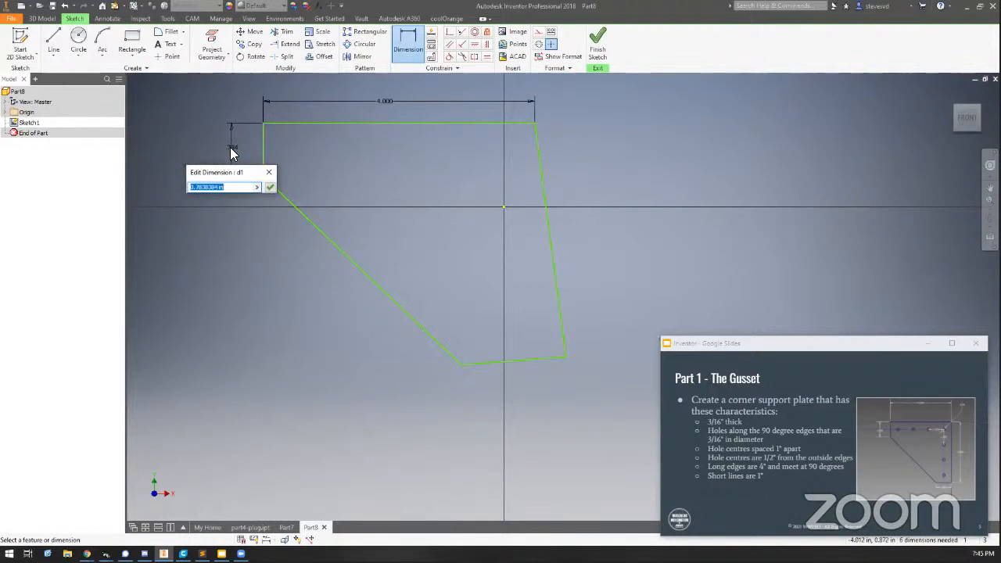
pyautogui.write('1')
pyautogui.press('Return')
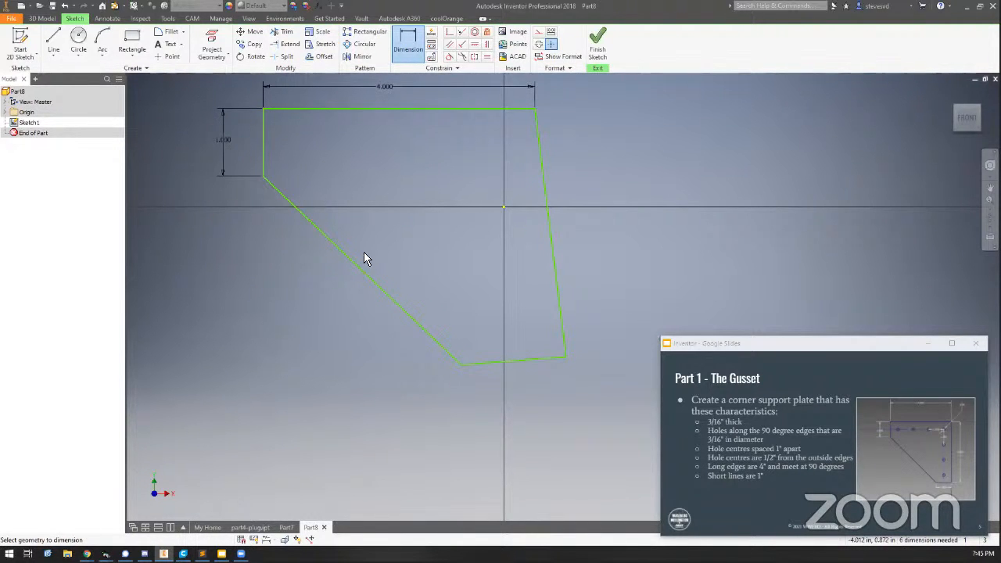
# - Apply a horizontal constraint to the slanted bottom edge of the gusset outline
pyautogui.click(519, 362)
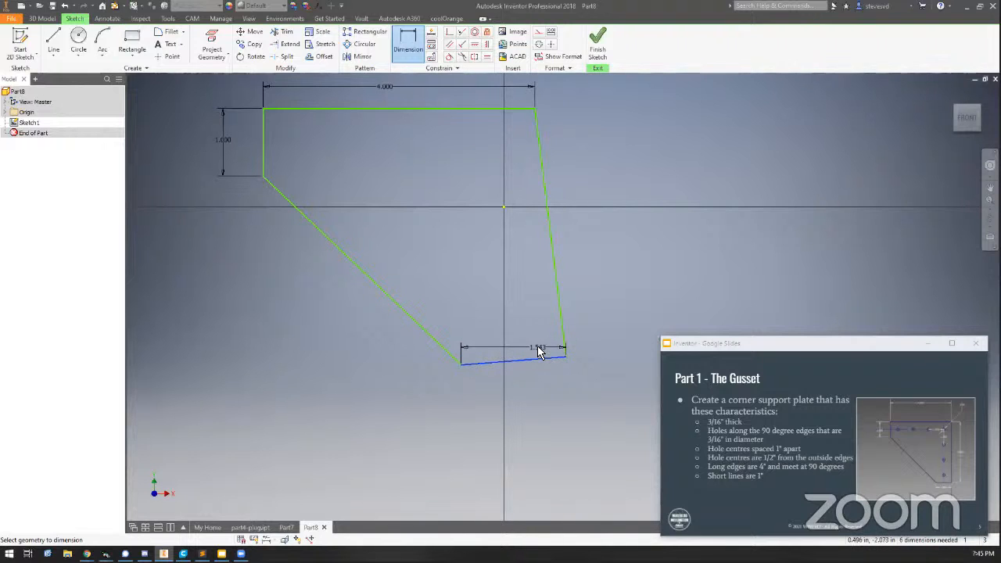
pyautogui.press('Escape')
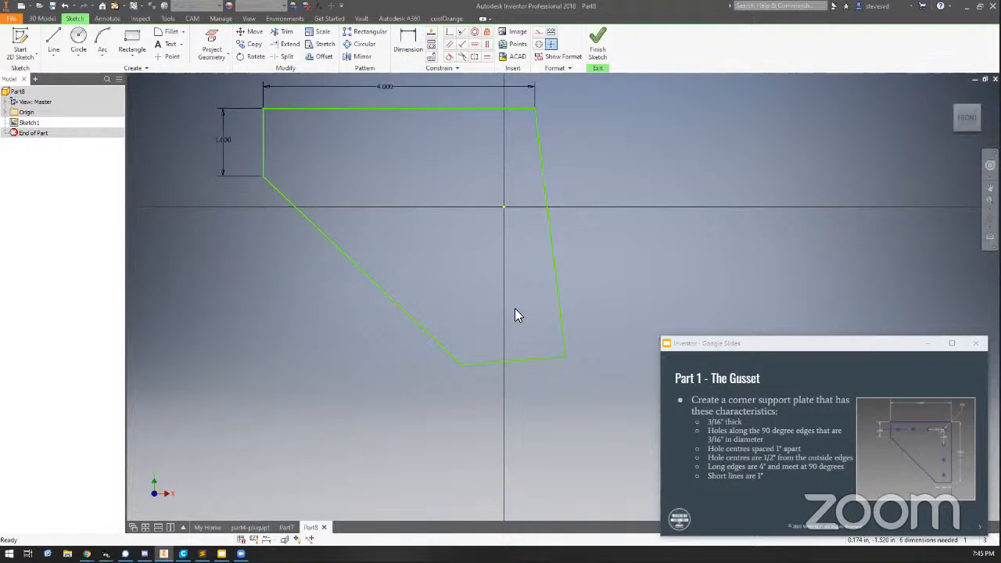
pyautogui.click(531, 360)
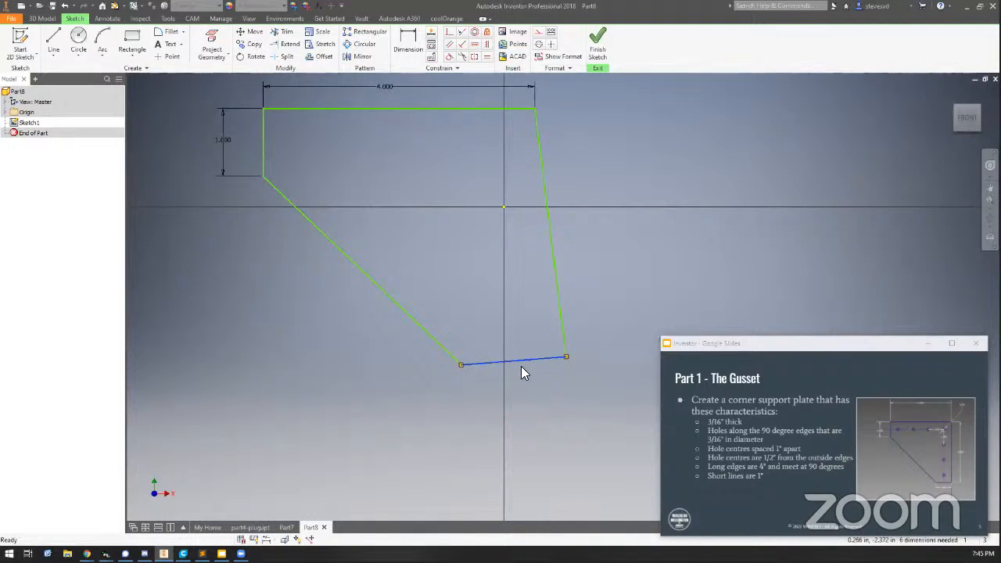
pyautogui.click(474, 44)
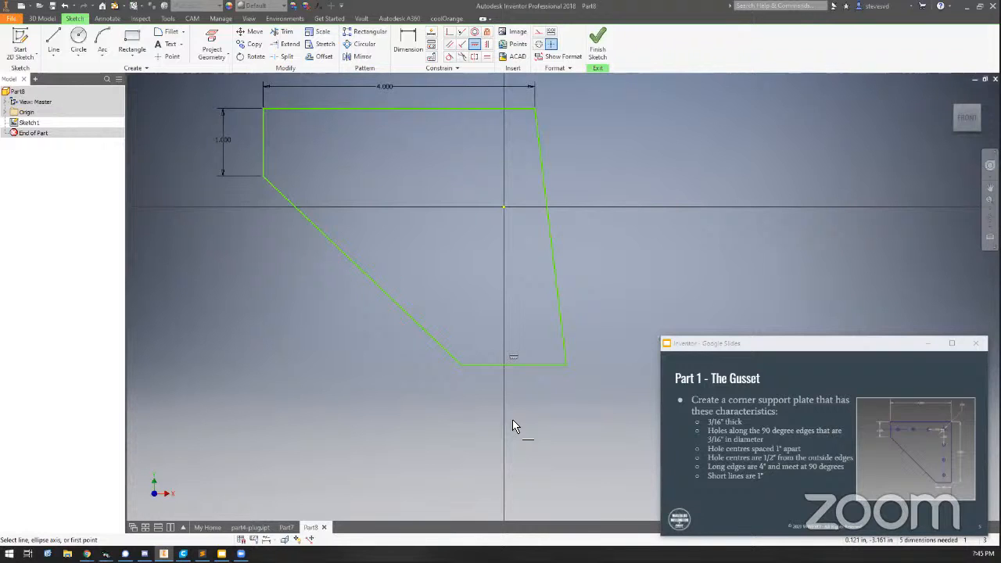
pyautogui.press('Escape')
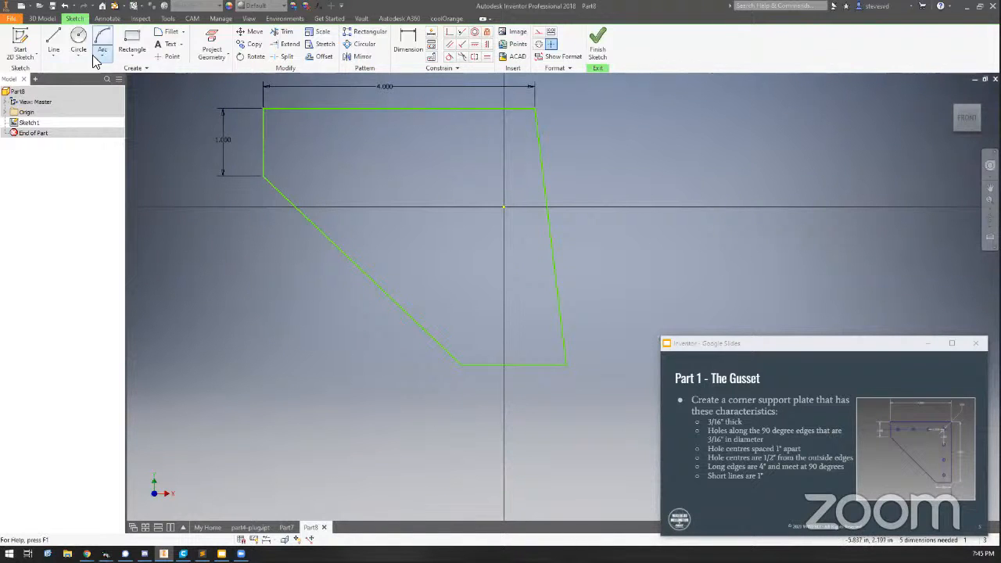
# - Sketch a separate horizontal line about 1.5 in long below the gusset's slanted edge
pyautogui.click(53, 37)
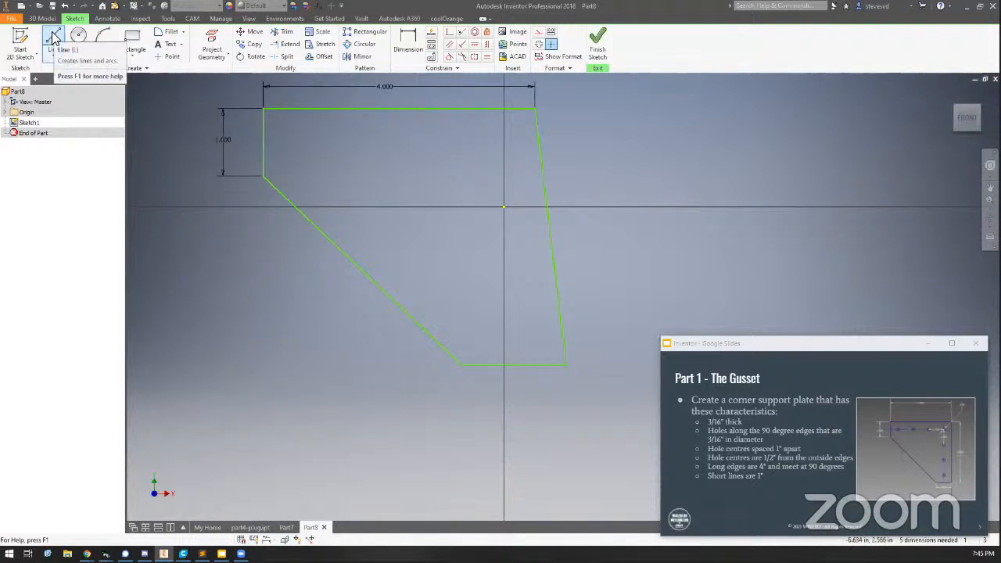
pyautogui.click(238, 381)
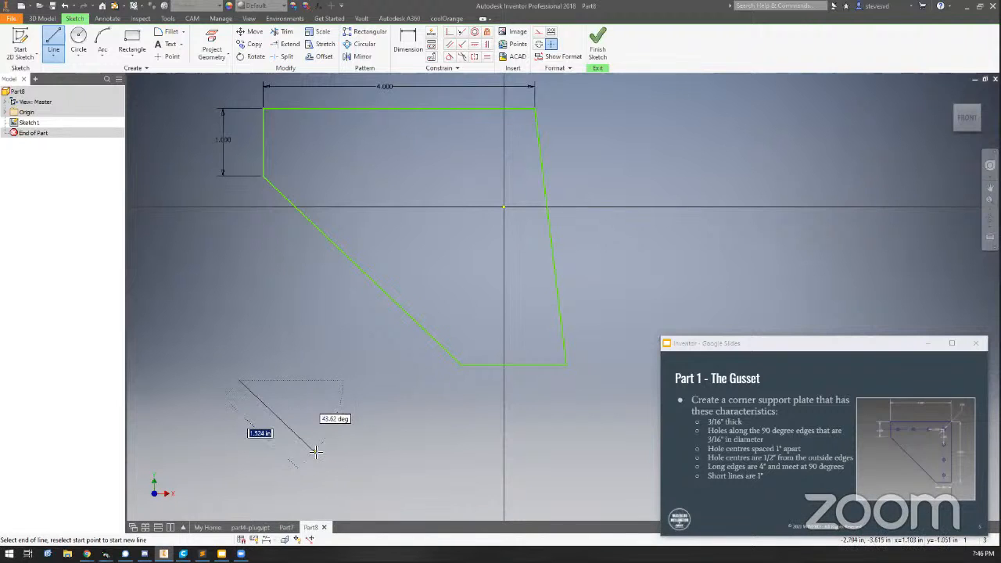
pyautogui.click(343, 382)
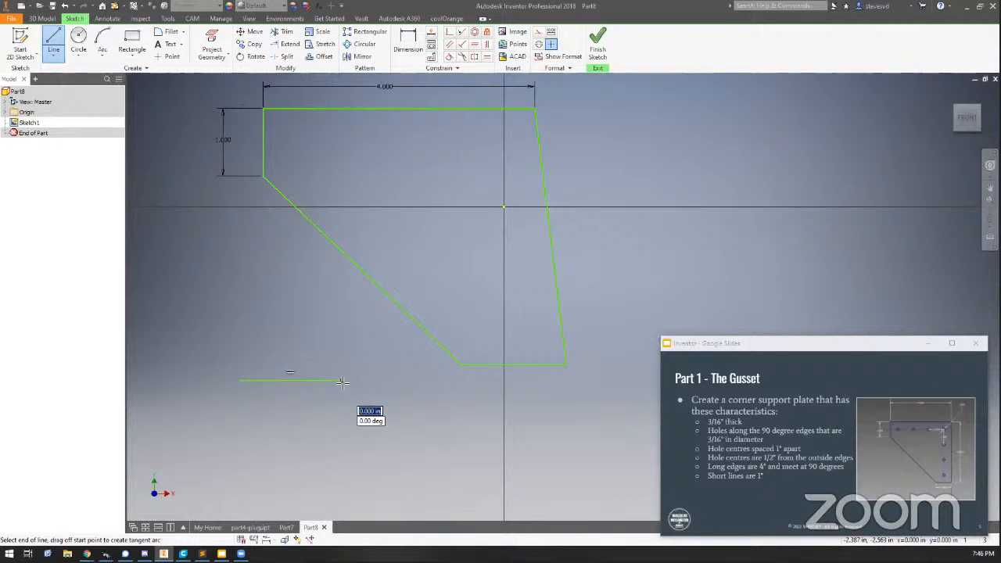
pyautogui.press('Escape')
# - Select the separate line and the gusset's top edge to examine the constraints applied to each
pyautogui.click(295, 381)
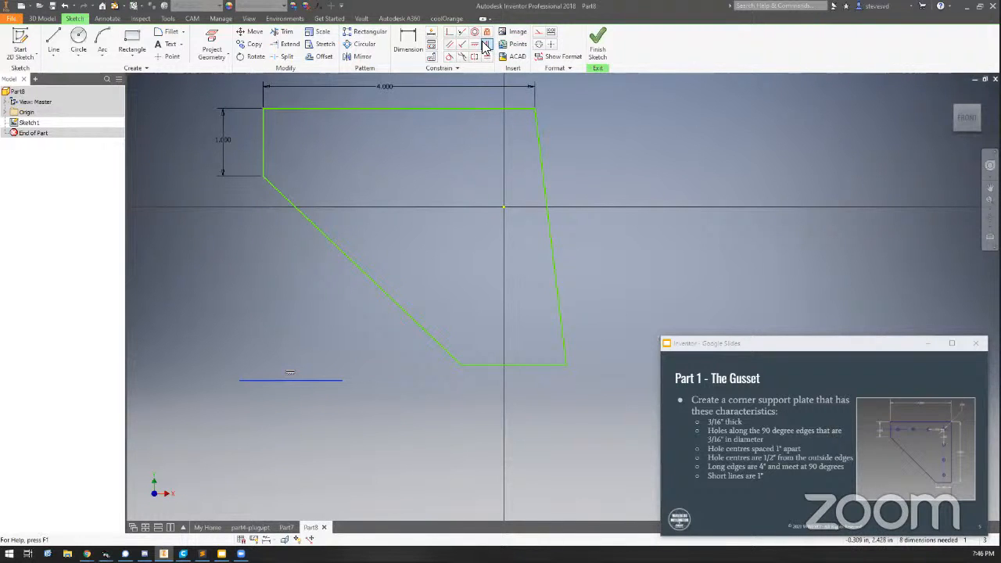
pyautogui.click(409, 109)
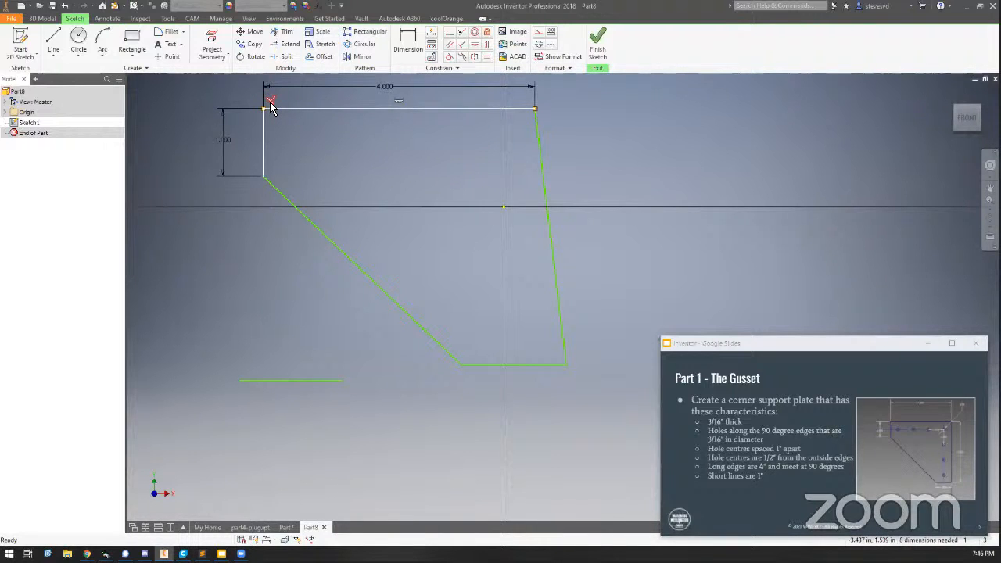
pyautogui.click(519, 110)
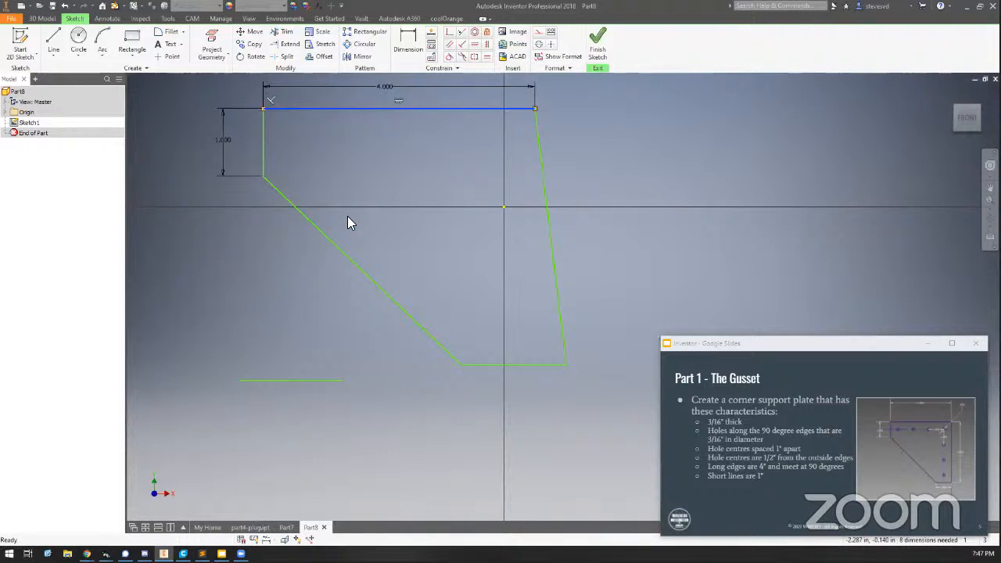
# - Apply a perpendicular constraint between the gusset's top edge and its long right edge
pyautogui.click(461, 48)
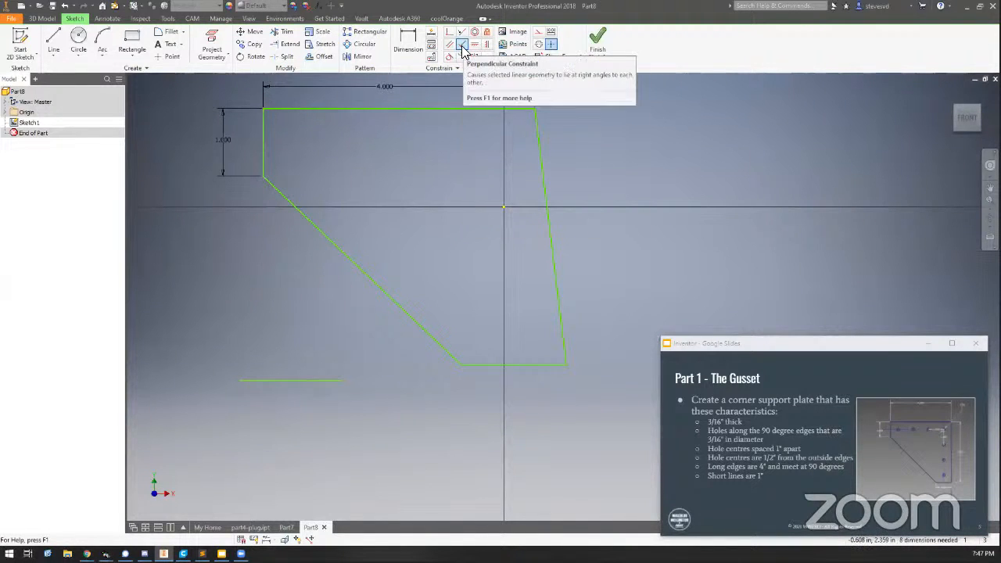
pyautogui.click(515, 109)
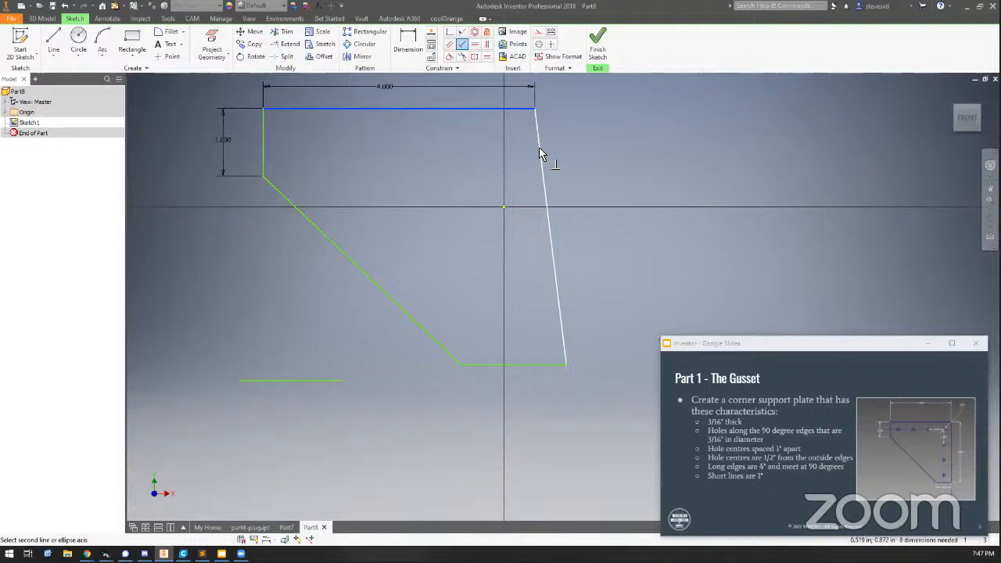
pyautogui.click(538, 147)
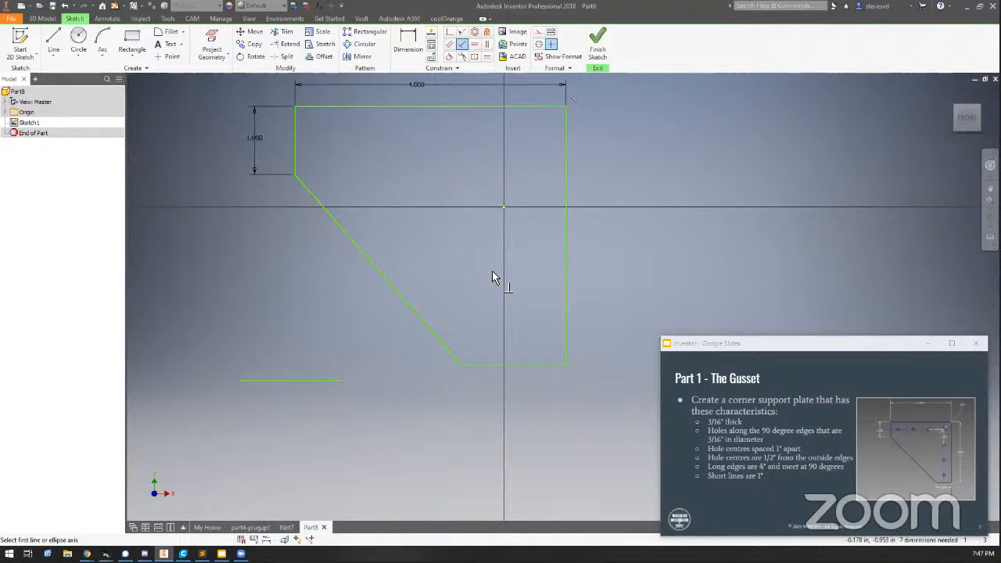
pyautogui.press('Escape')
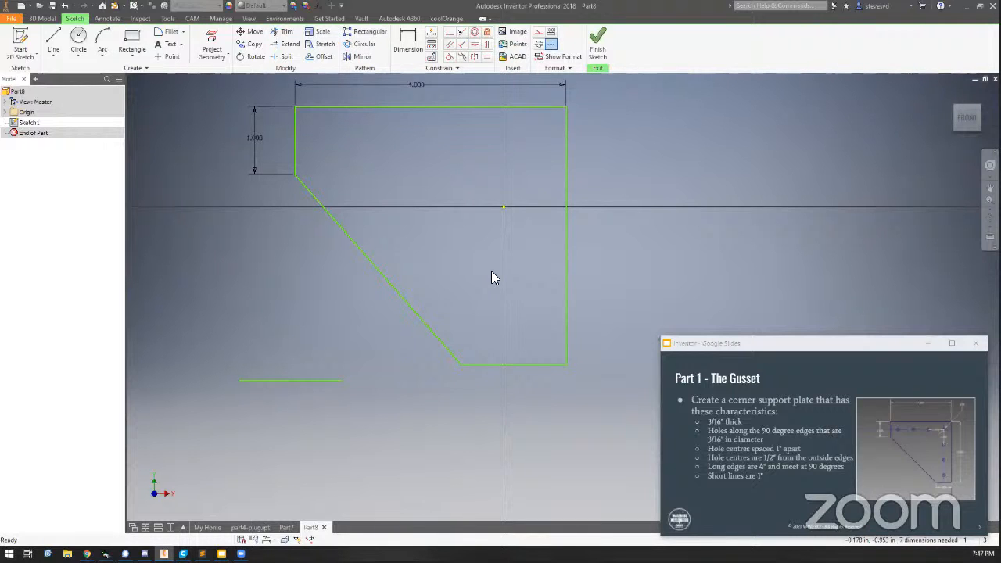
# - Delete the separate horizontal line below the gusset's slanted edge
pyautogui.moveTo(216, 343); pyautogui.dragTo(369, 409)
pyautogui.press('Delete')
# - Dimension the gusset's short bottom edge at 1 in and its long right edge at 4 in
pyautogui.click(407, 43)
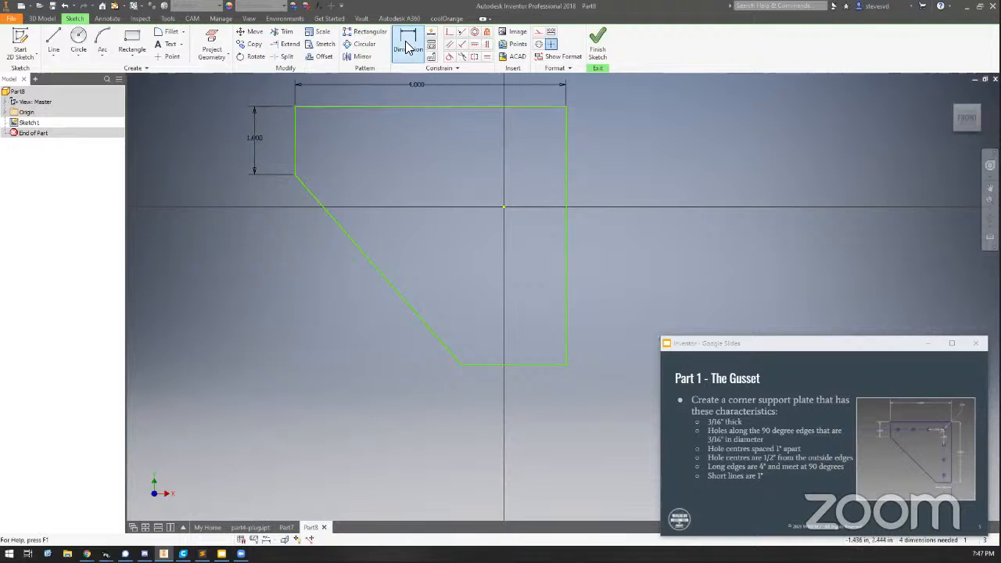
pyautogui.click(512, 362)
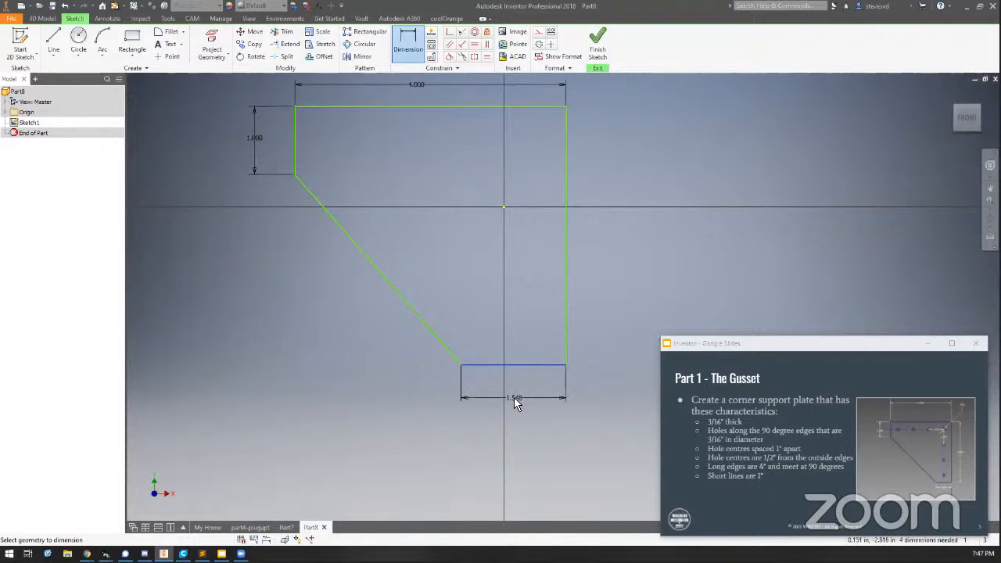
pyautogui.click(514, 397)
pyautogui.write('1')
pyautogui.press('Return')
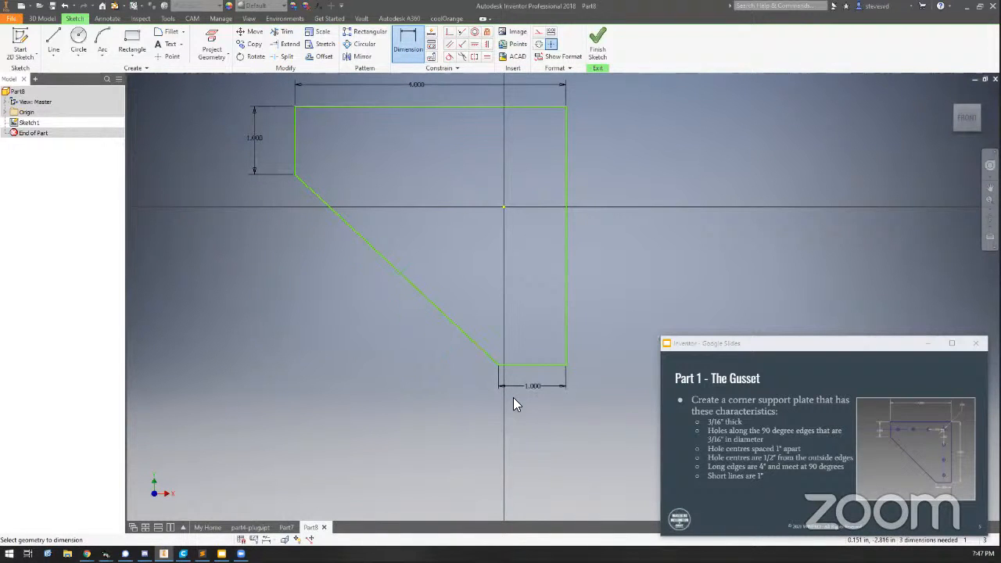
pyautogui.click(567, 258)
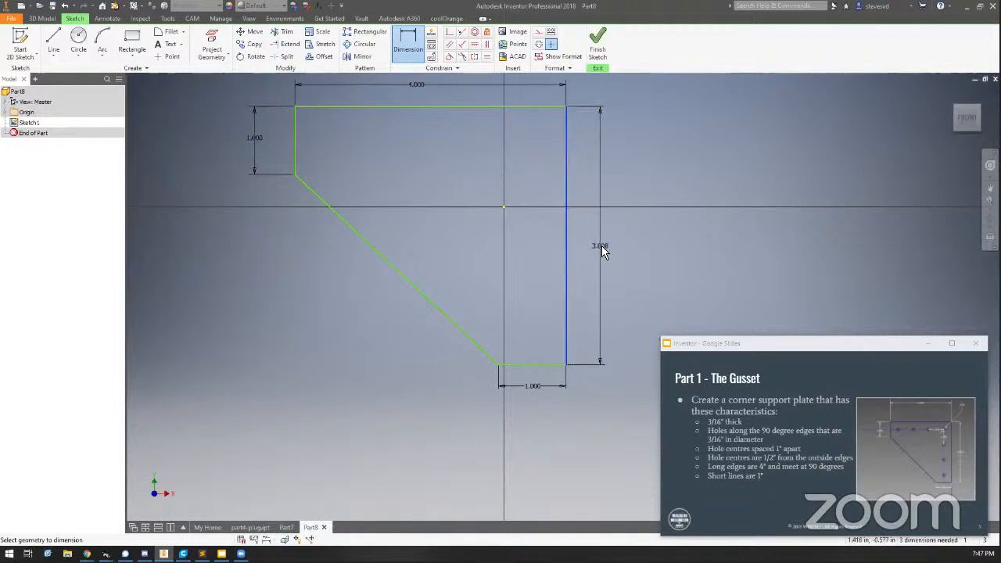
pyautogui.click(605, 239)
pyautogui.write('4')
pyautogui.press('Return')
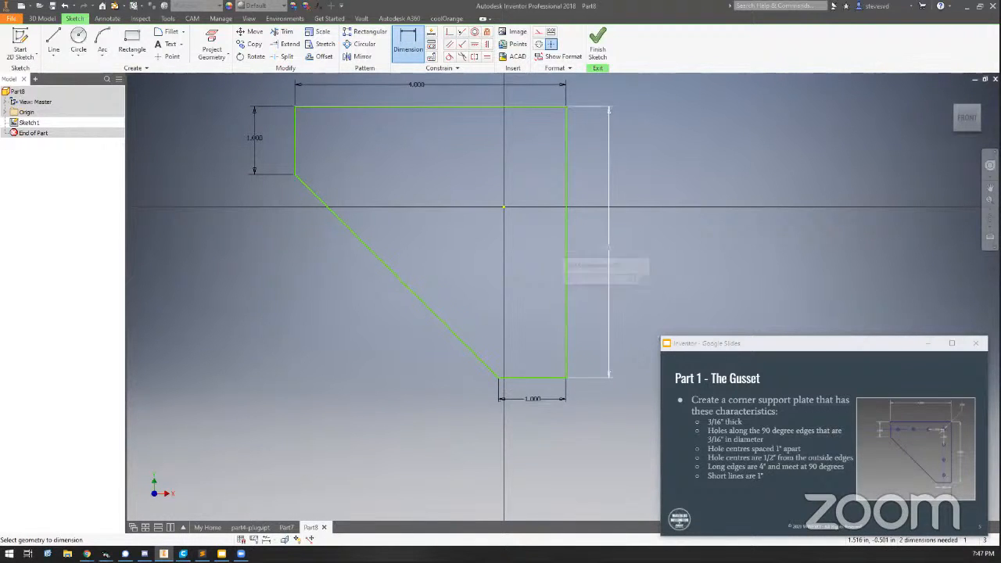
pyautogui.press('Escape')
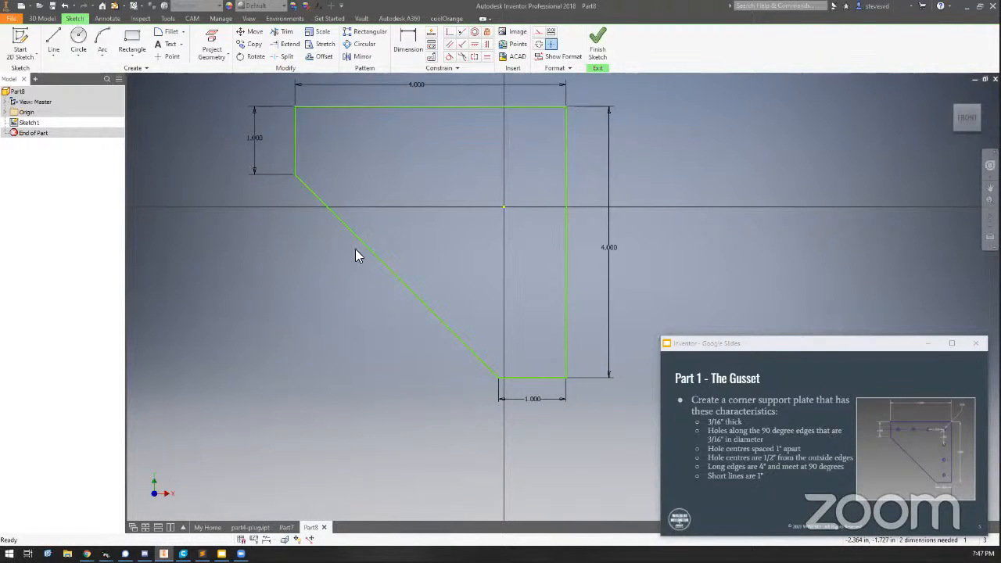
# - Fix the gusset's upper-right corner to the sketch origin with a coincident constraint
pyautogui.click(447, 36)
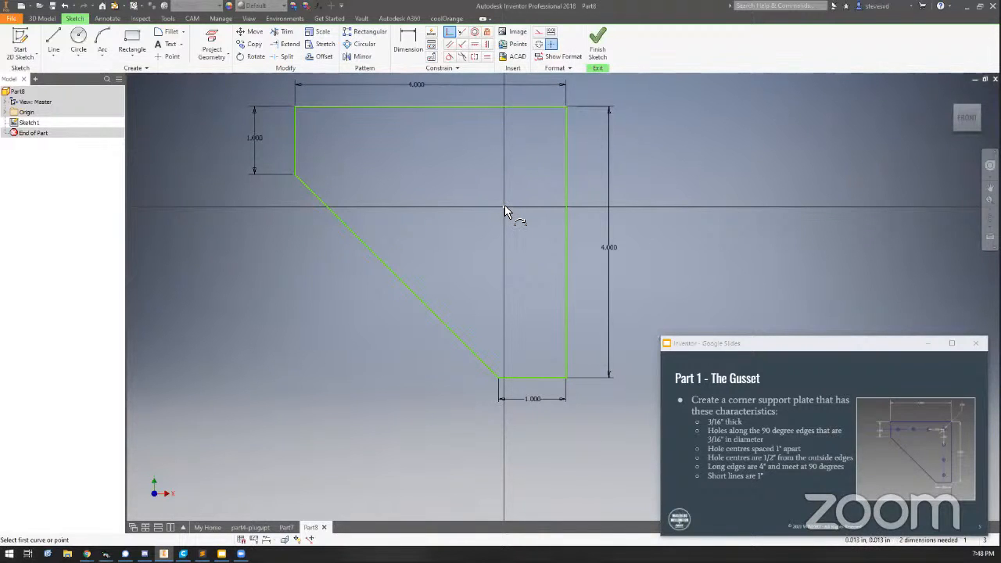
pyautogui.click(503, 207)
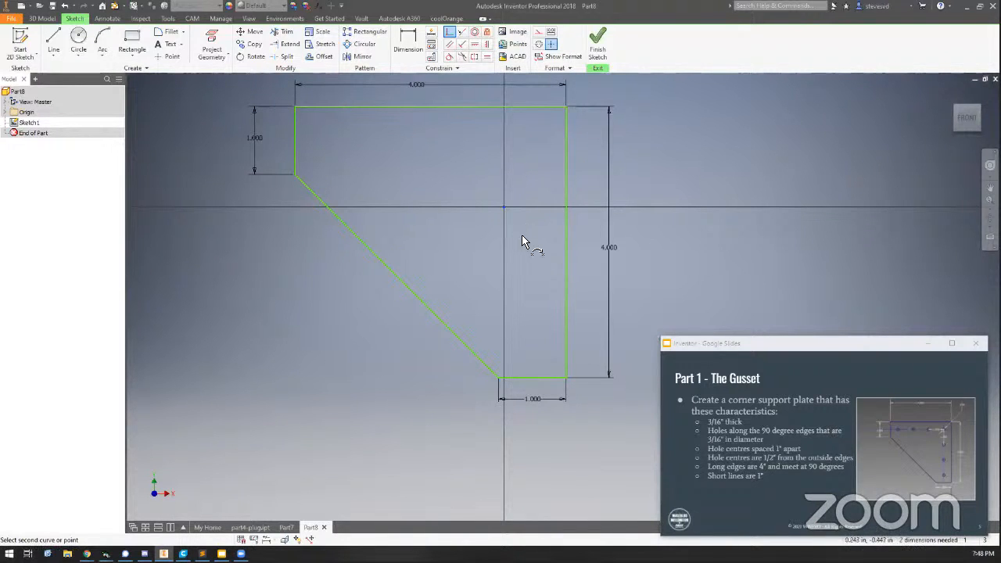
pyautogui.click(566, 107)
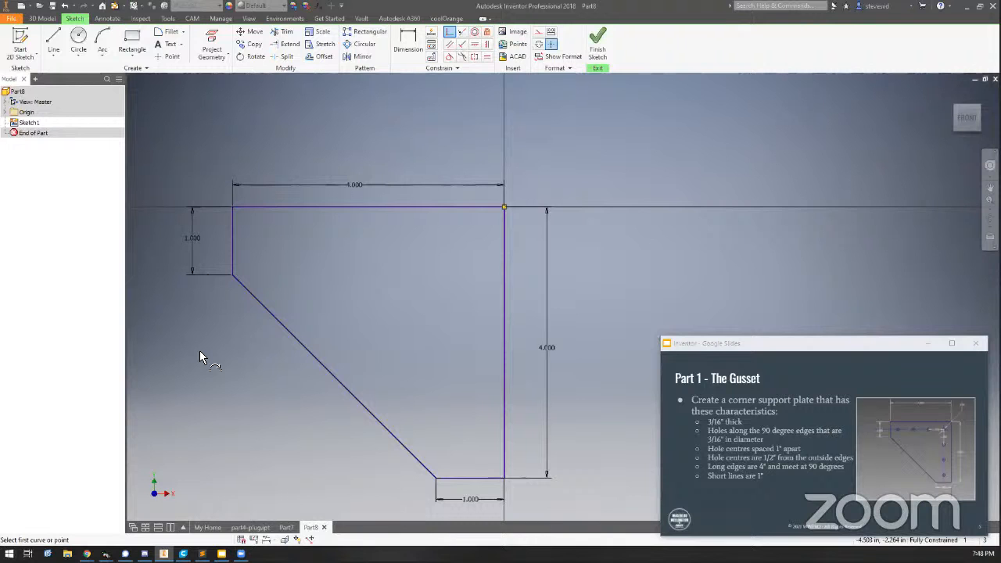
pyautogui.press('Escape')
pyautogui.moveTo(219, 362); pyautogui.dragTo(256, 308, button='middle')
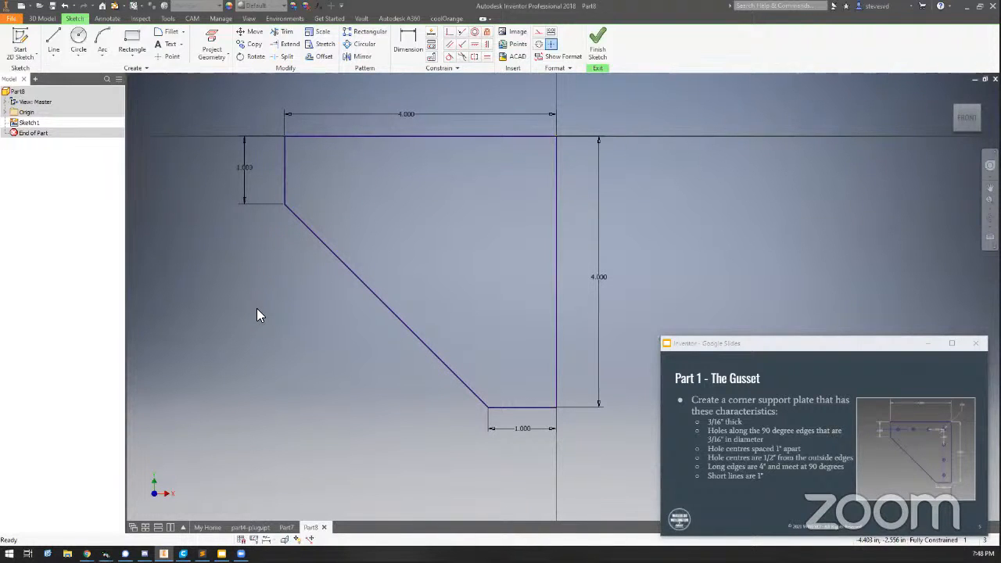
# - Enlarge the Gusset slide to review the hole diameter, spacing and edge distance, and restore its small size
pyautogui.doubleClick(741, 342)
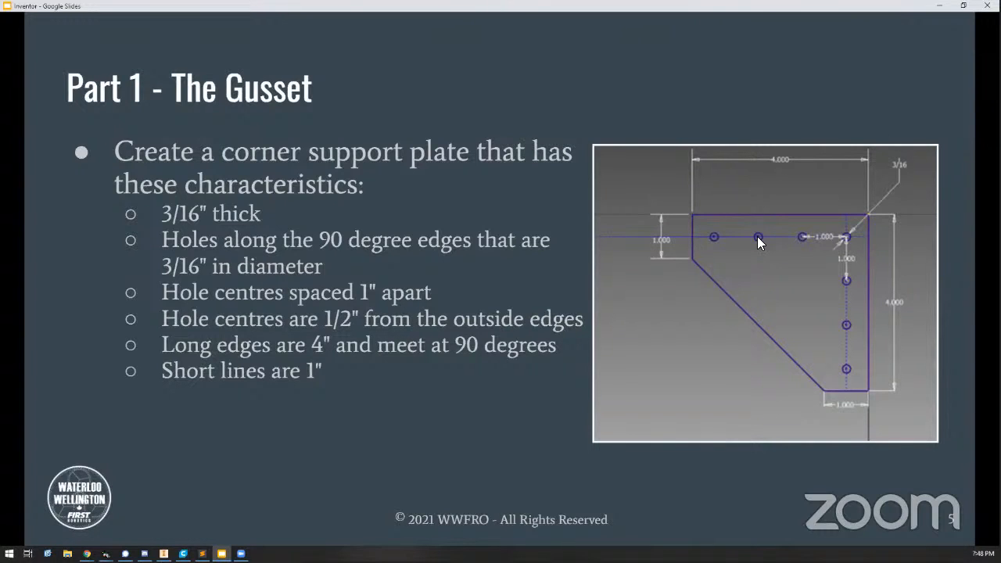
pyautogui.doubleClick(446, 9)
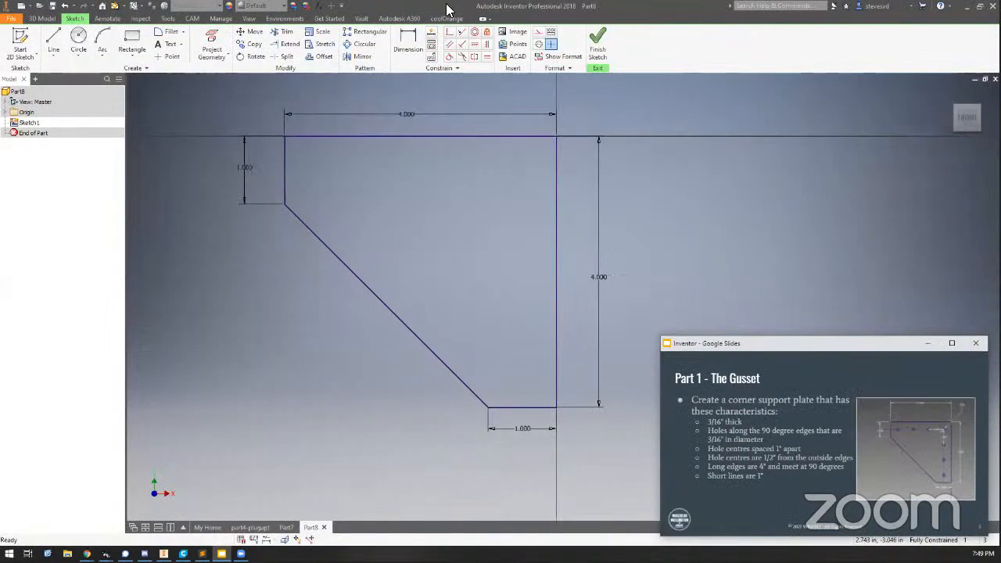
# - Sketch two circles of 3/16 in diameter side by side just below the gusset's top edge, starting near its upper-left corner
pyautogui.click(78, 39)
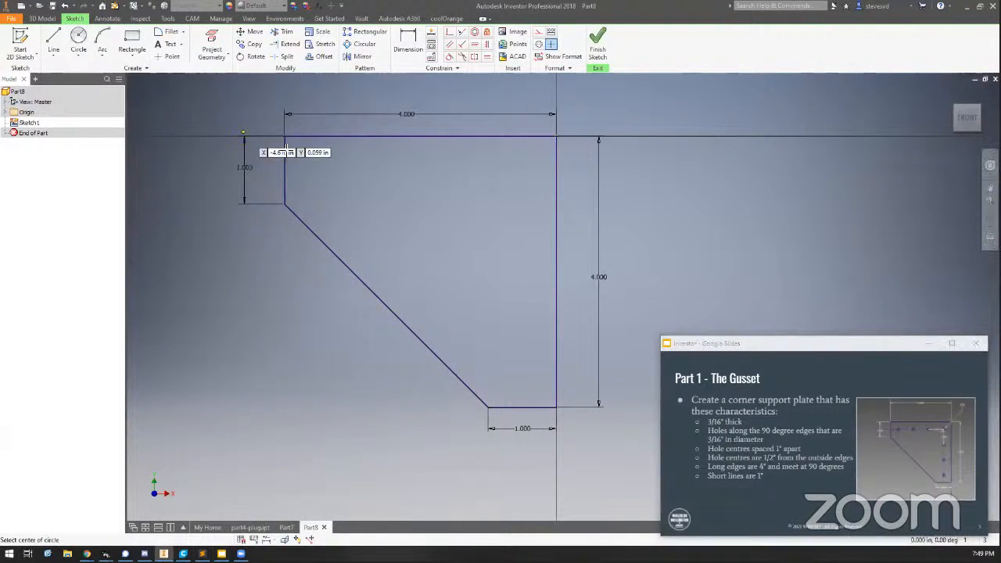
pyautogui.click(318, 161)
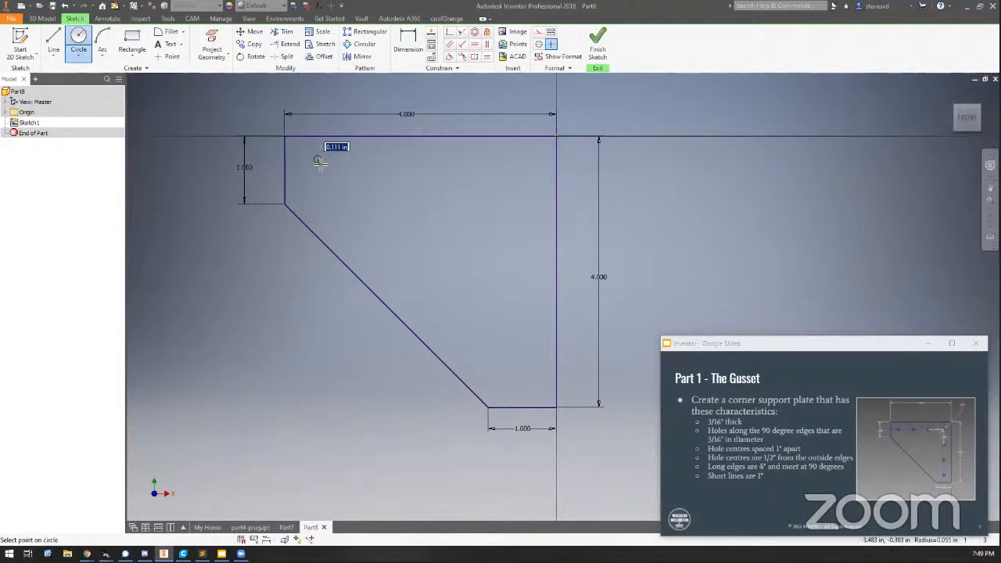
pyautogui.write('3/16')
pyautogui.press('Return')
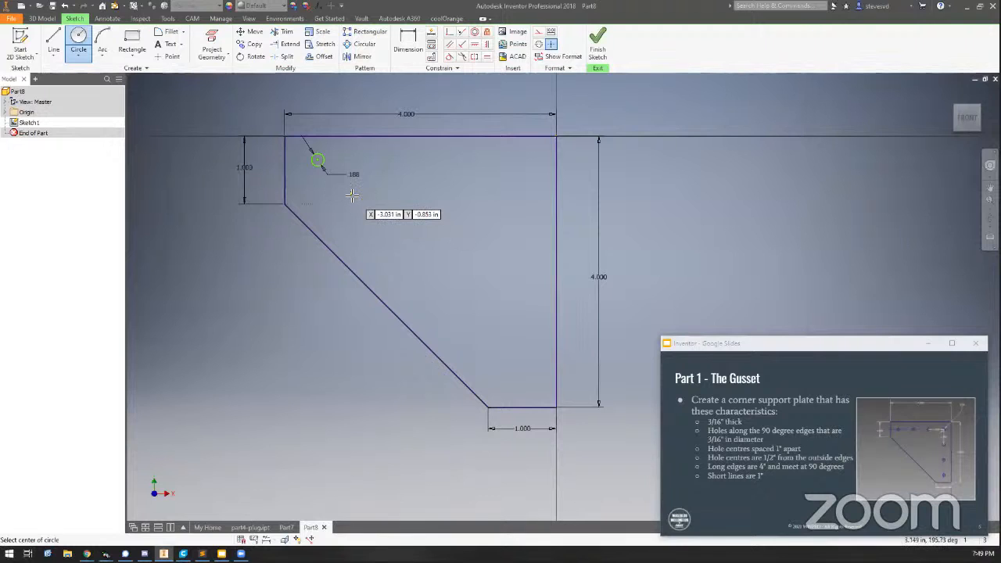
pyautogui.click(389, 161)
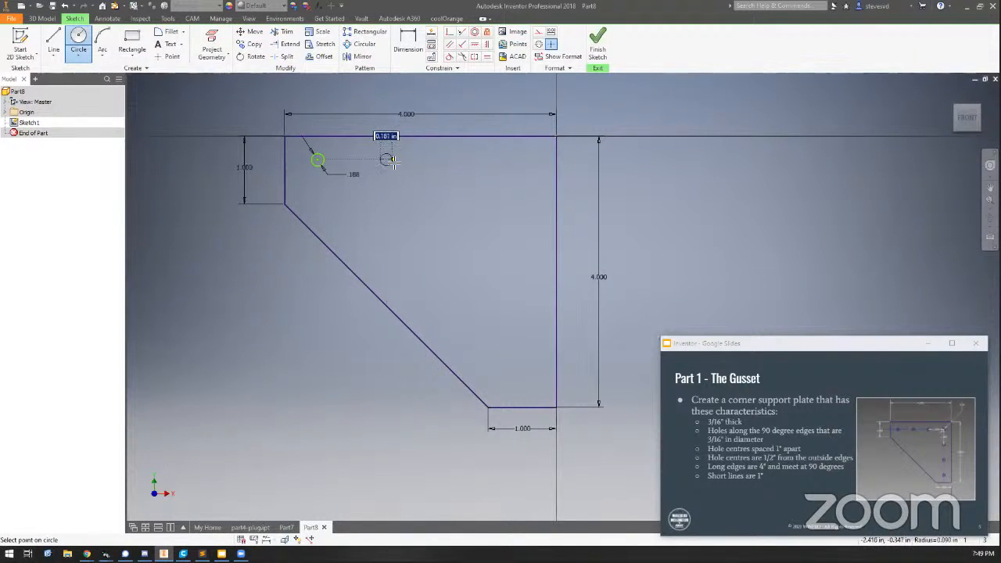
pyautogui.write('3/16')
pyautogui.press('Return')
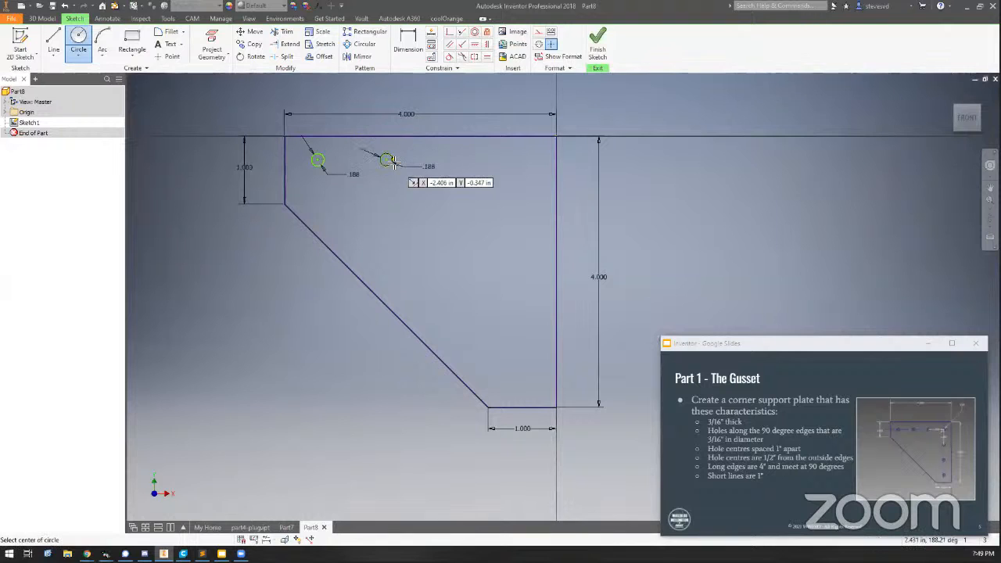
# - Dimension the first circle's centre 0.5 in from the top edge and the horizontal spacing between both circle centres at 1 in
pyautogui.click(407, 41)
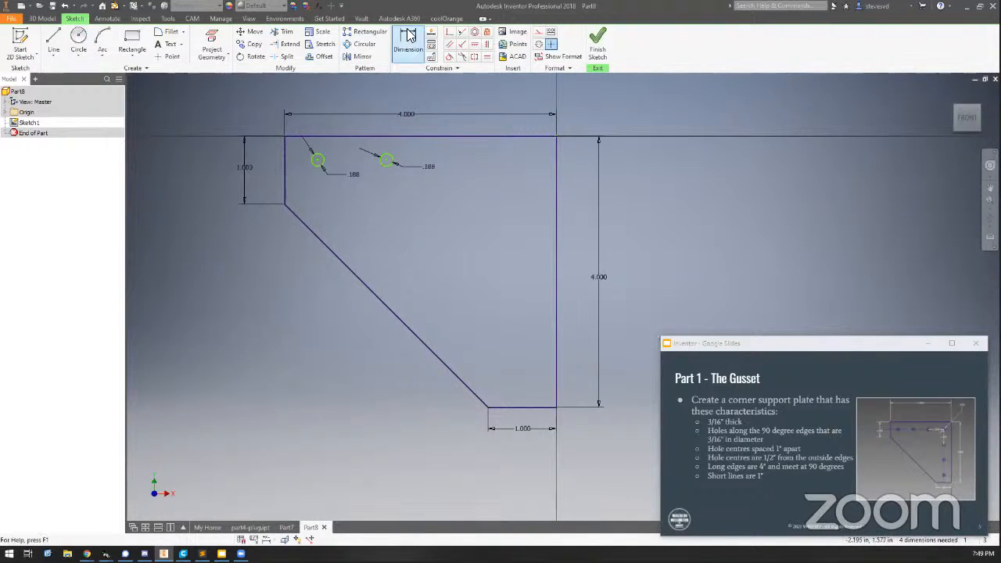
pyautogui.click(325, 135)
pyautogui.click(331, 146)
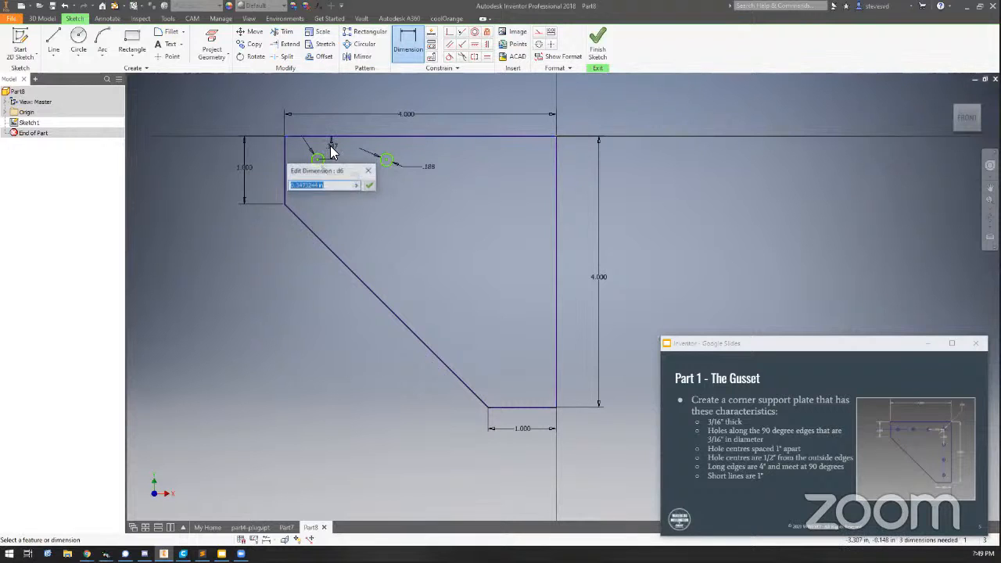
pyautogui.write('.5')
pyautogui.press('Return')
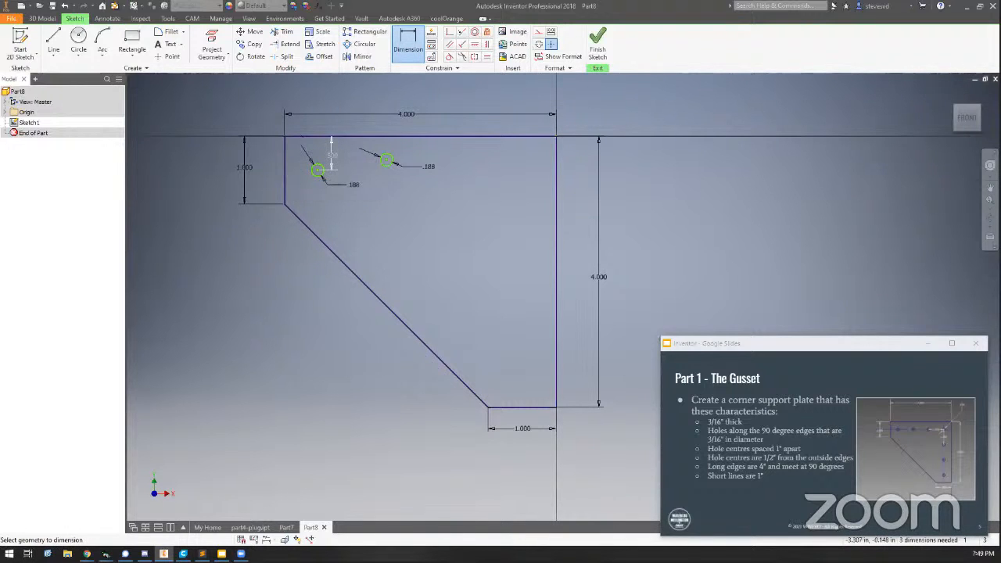
pyautogui.click(386, 162)
pyautogui.click(317, 170)
pyautogui.click(358, 222)
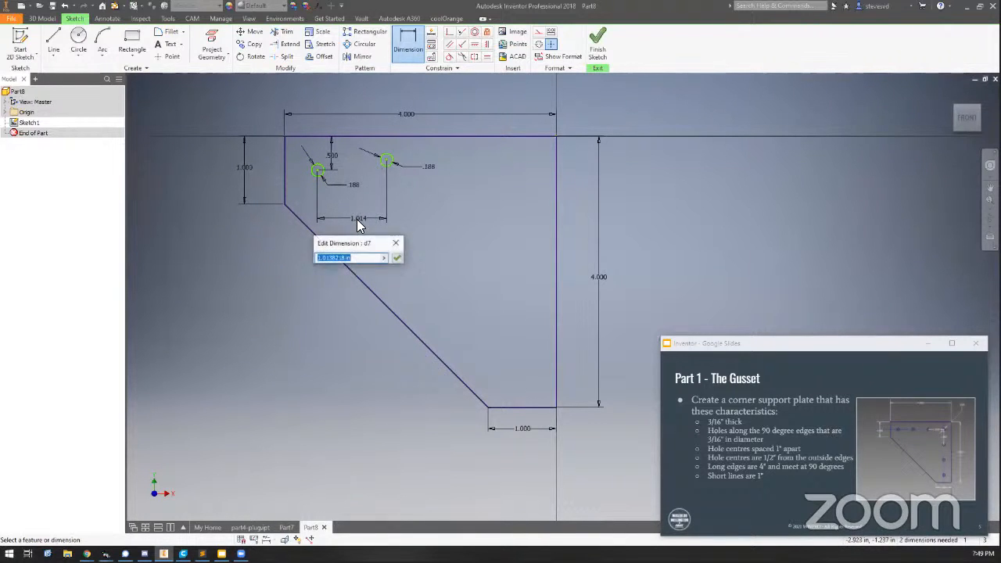
pyautogui.write('1')
pyautogui.press('Return')
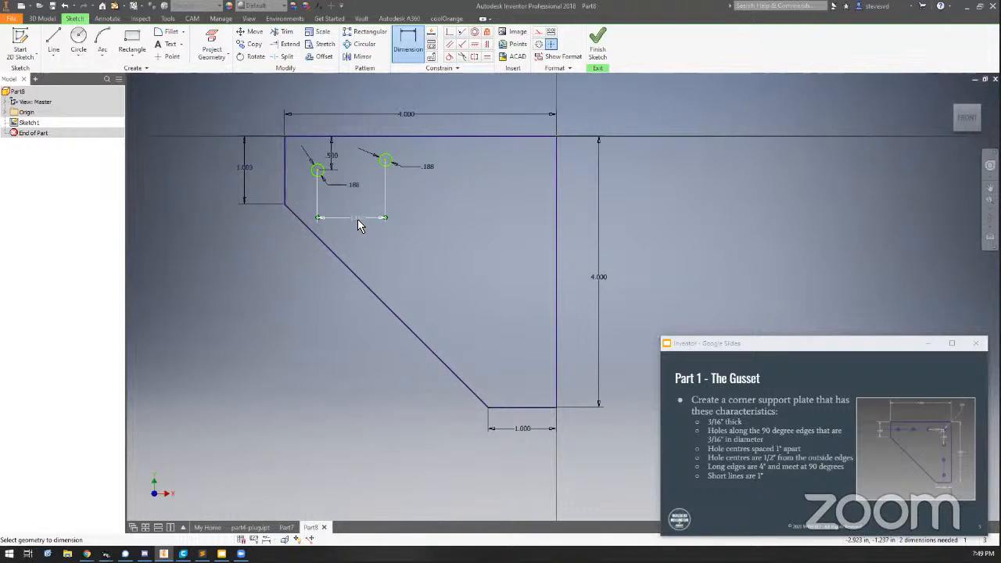
pyautogui.click(359, 222)
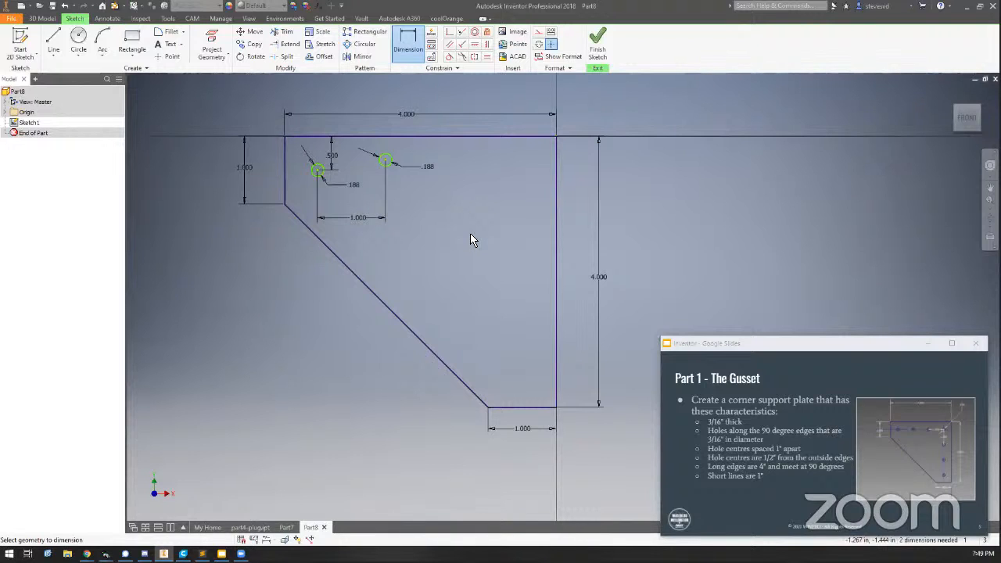
# - Undo the circles' position dimensions and both 3/16 in circles
pyautogui.hotkey('ctrl', 'z')
pyautogui.hotkey('ctrl', 'z')
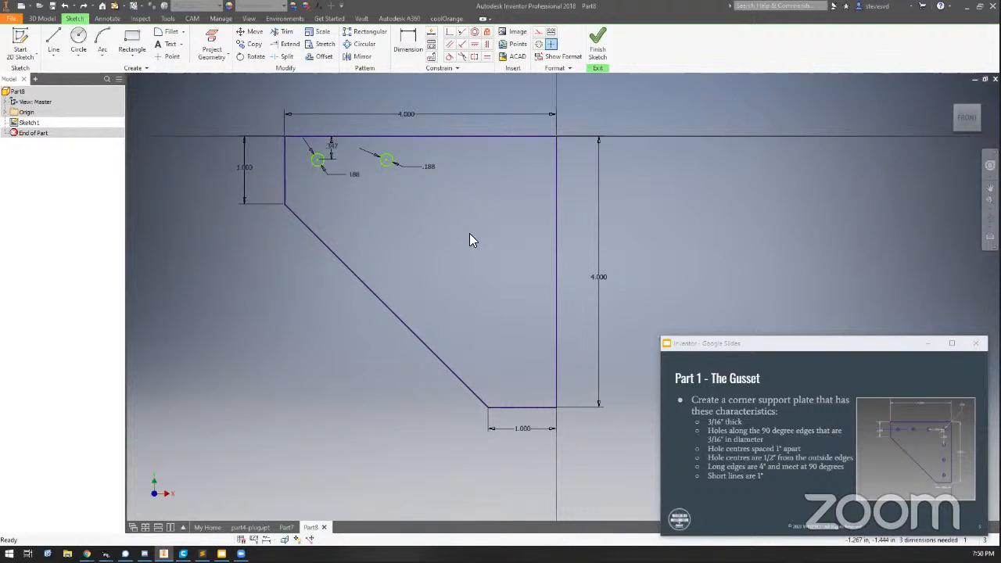
pyautogui.hotkey('ctrl', 'z')
pyautogui.hotkey('ctrl', 'z')
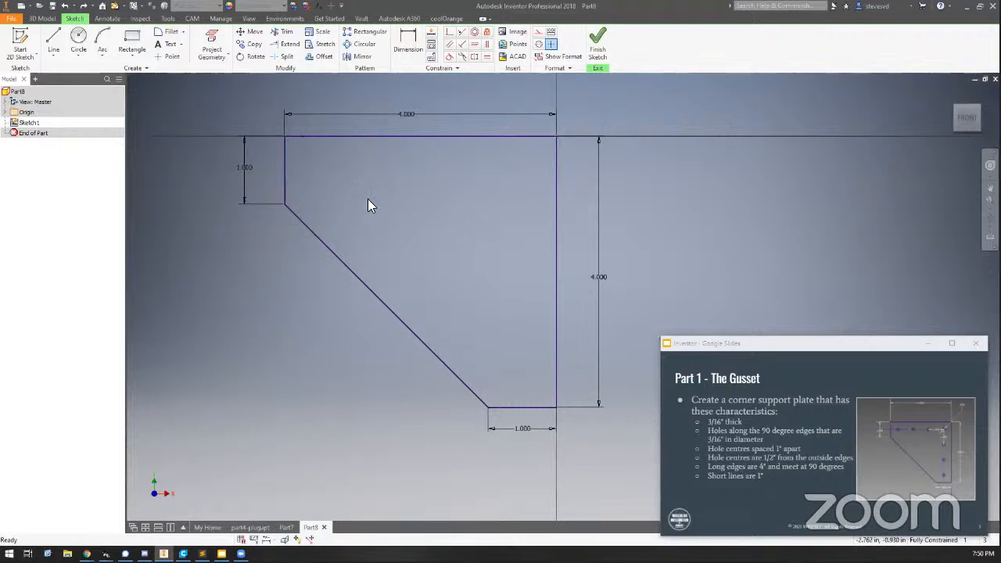
# - Sketch a horizontal construction line about 6.58 in long across the gusset just below its top edge, extending past both sides
pyautogui.click(53, 39)
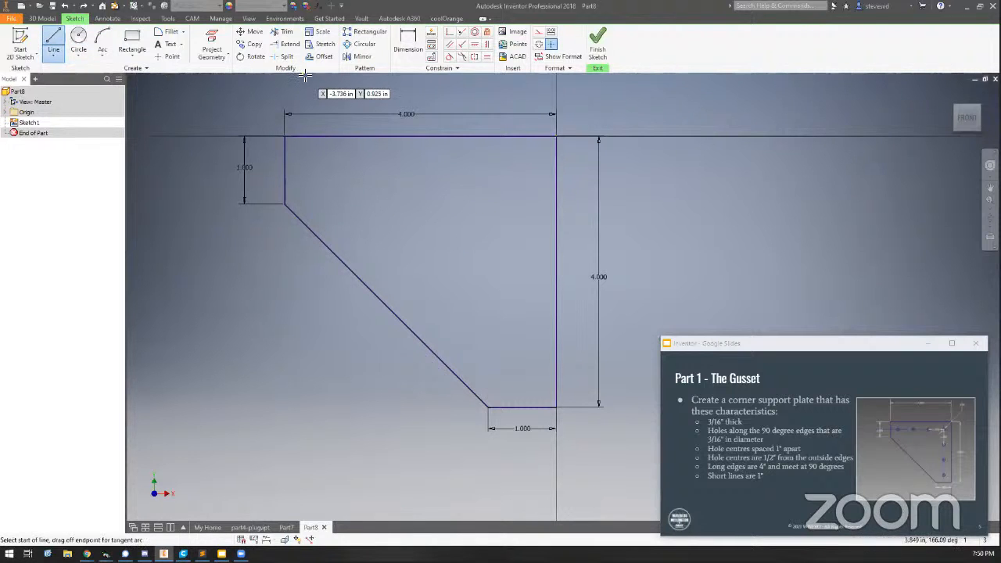
pyautogui.click(536, 33)
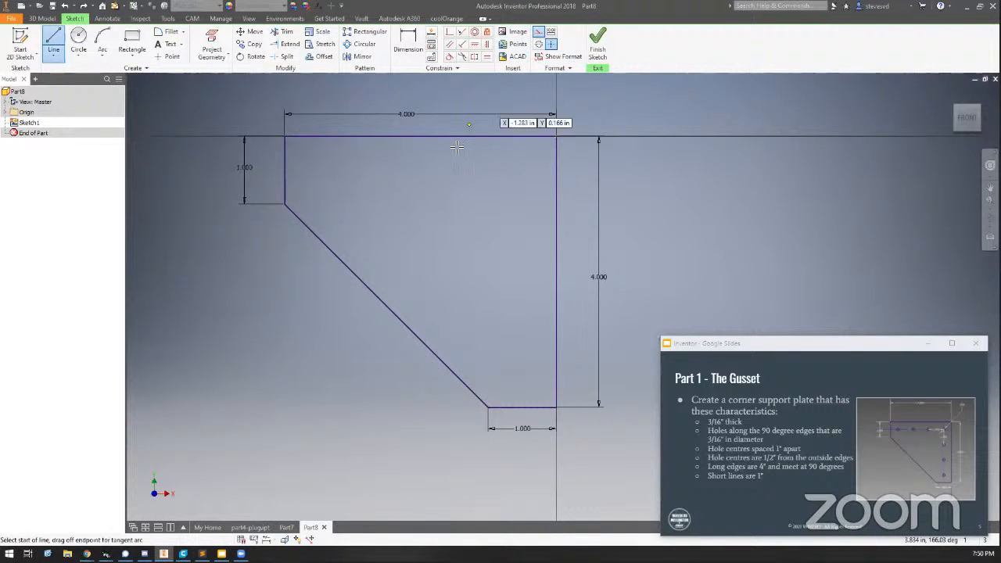
pyautogui.click(182, 177)
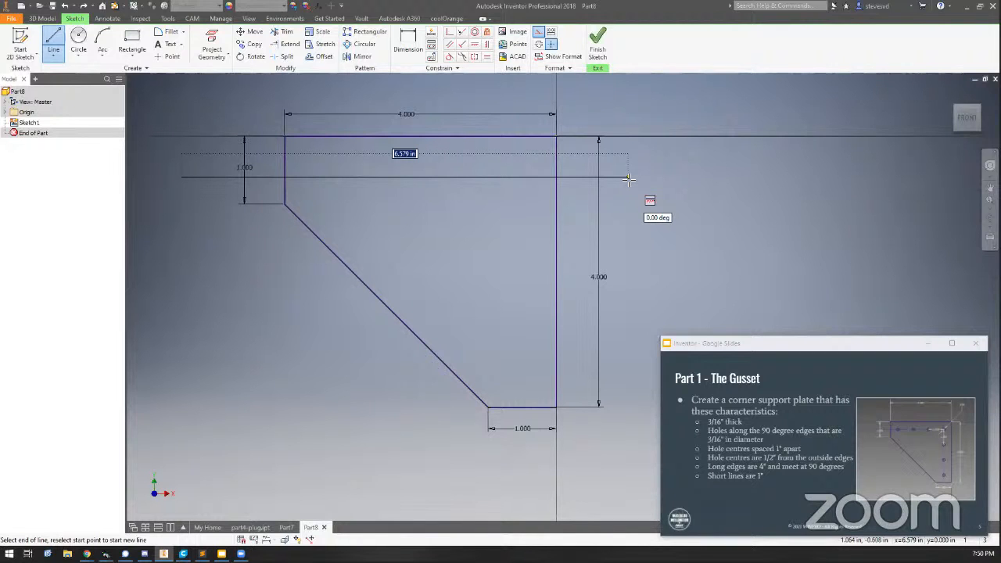
pyautogui.click(628, 179)
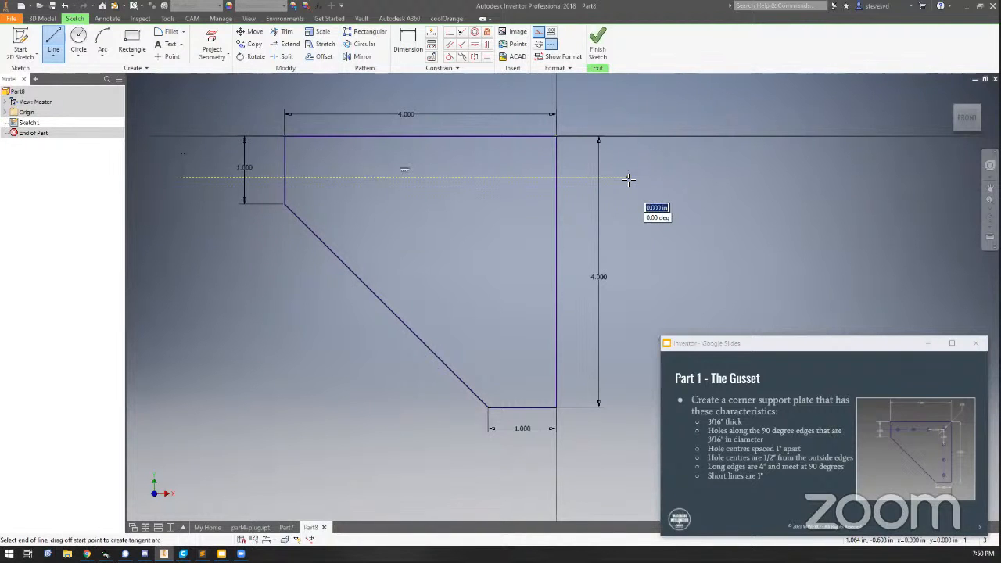
pyautogui.press('Escape')
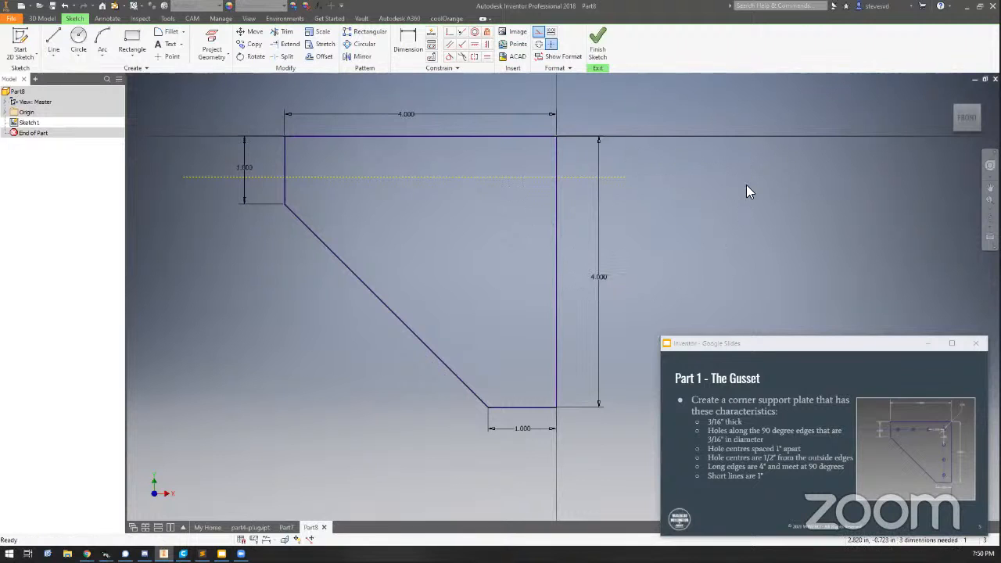
# - Dimension the horizontal construction line 0.5 in from the gusset's top edge
pyautogui.click(402, 38)
pyautogui.click(412, 176)
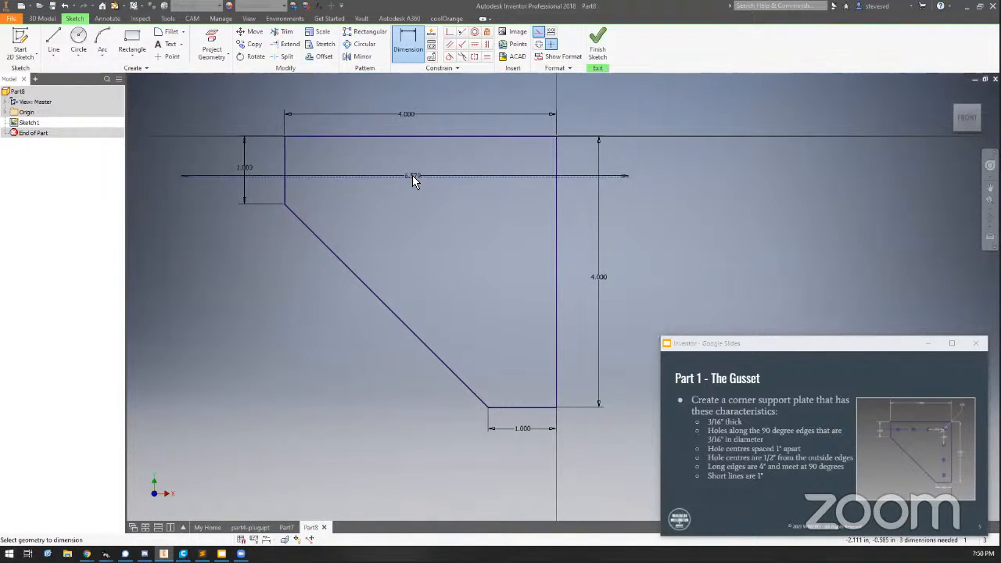
pyautogui.click(402, 137)
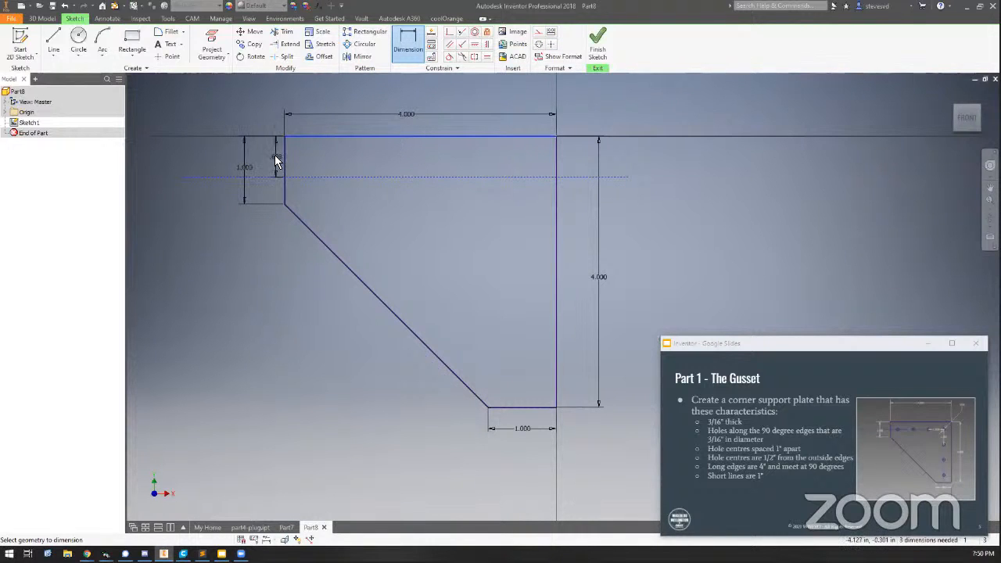
pyautogui.click(271, 160)
pyautogui.moveTo(737, 445)
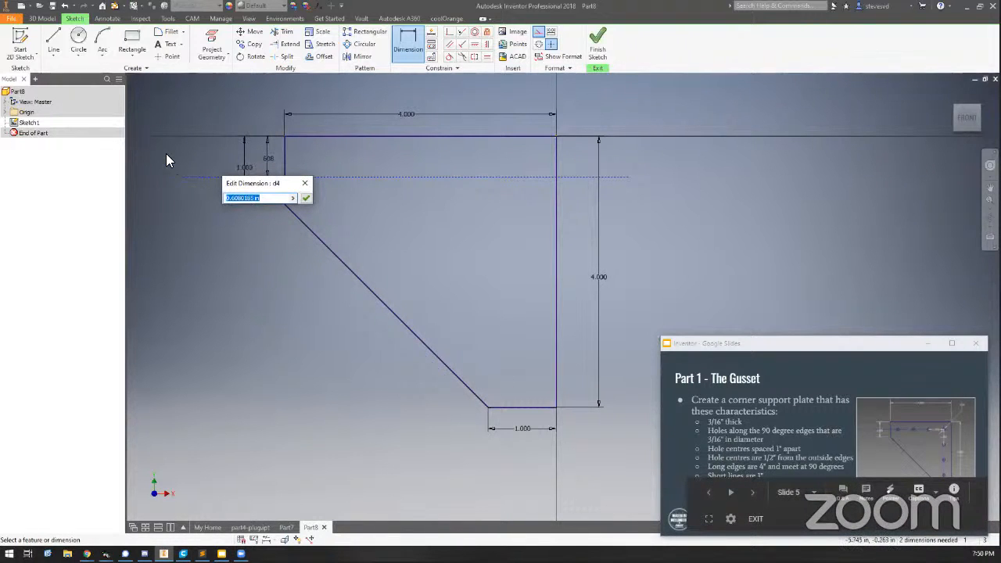
pyautogui.write('.5')
pyautogui.press('Return')
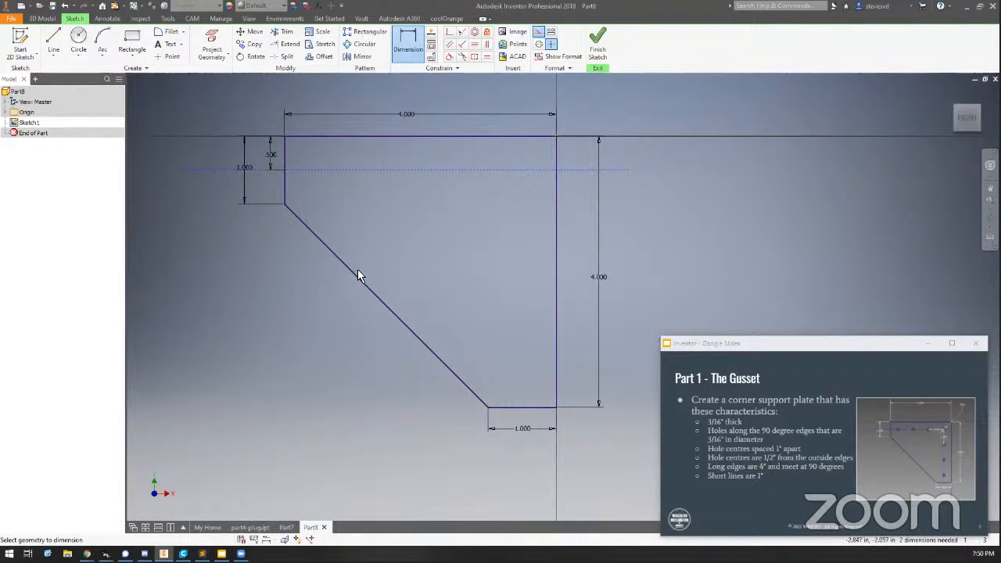
# - Sketch a vertical construction line about 5.77 in long just inside the gusset's right edge, extending past its top and bottom edges
pyautogui.click(54, 43)
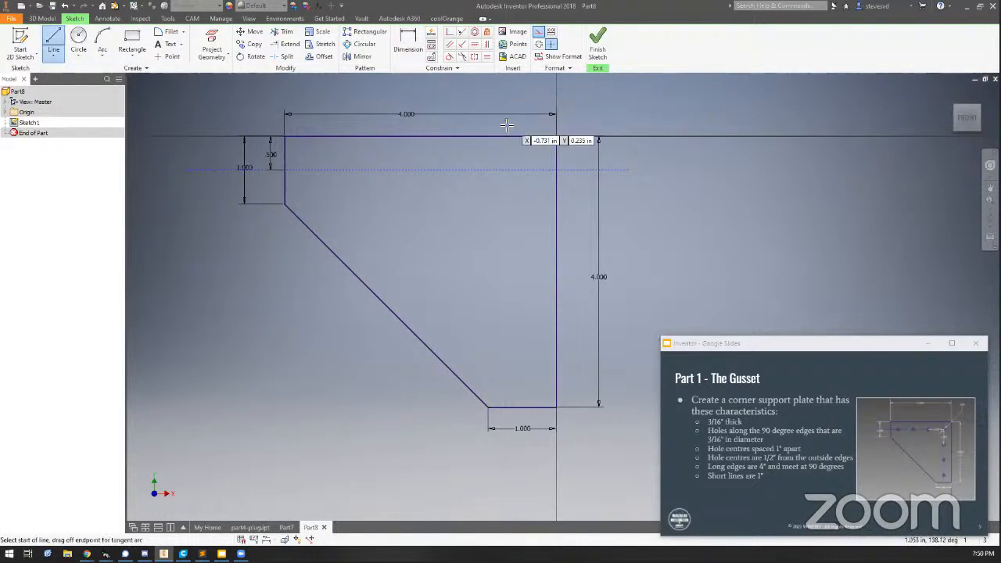
pyautogui.click(519, 102)
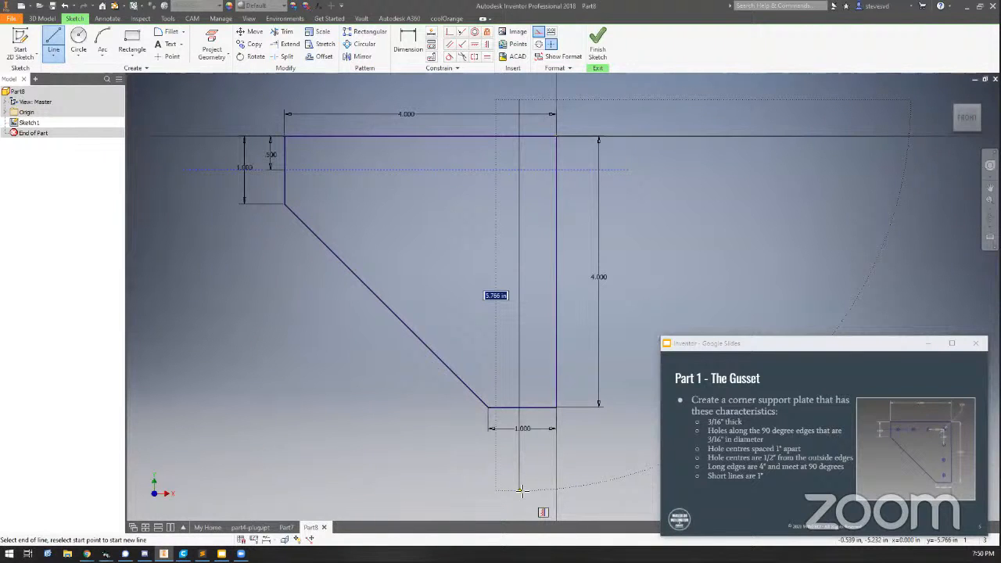
pyautogui.click(520, 490)
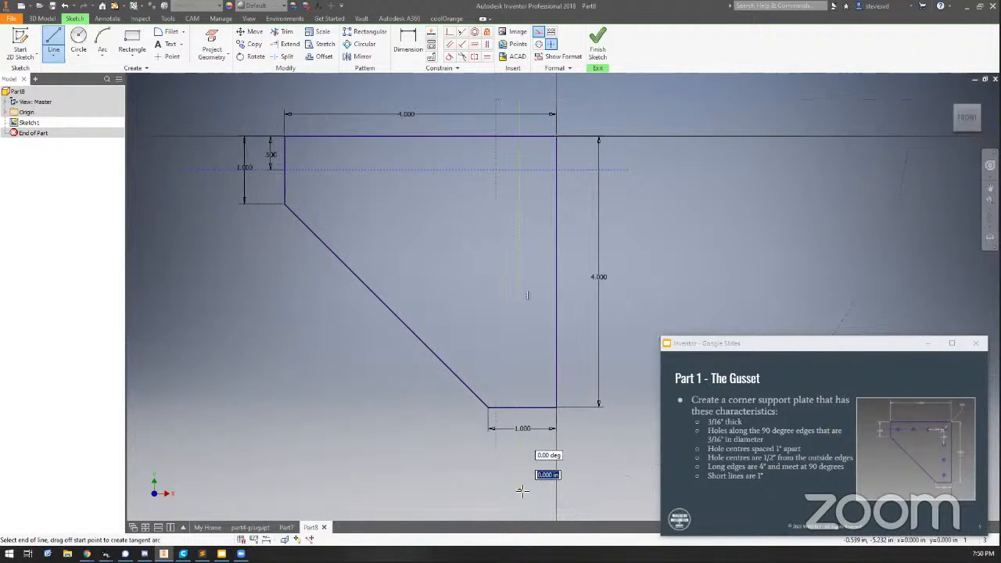
pyautogui.press('Escape')
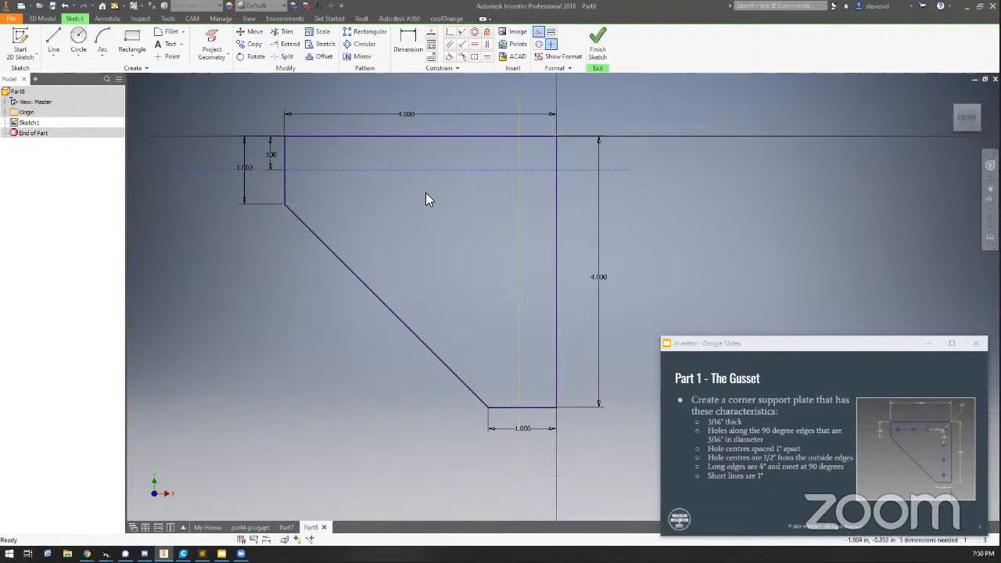
# - Dimension the vertical construction line from the gusset's right edge, linking its value to the horizontal line's offset dimension d4
pyautogui.click(409, 42)
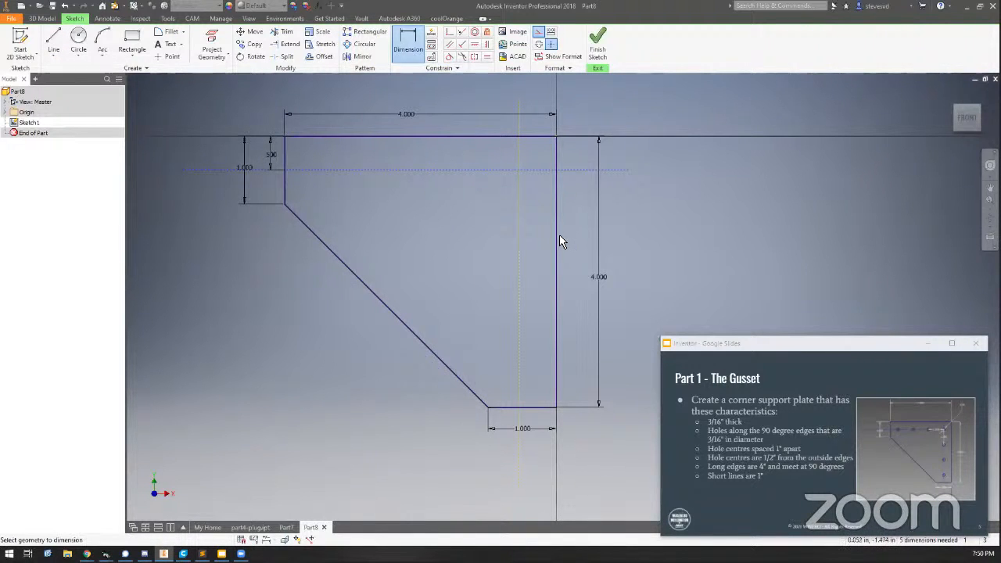
pyautogui.click(519, 235)
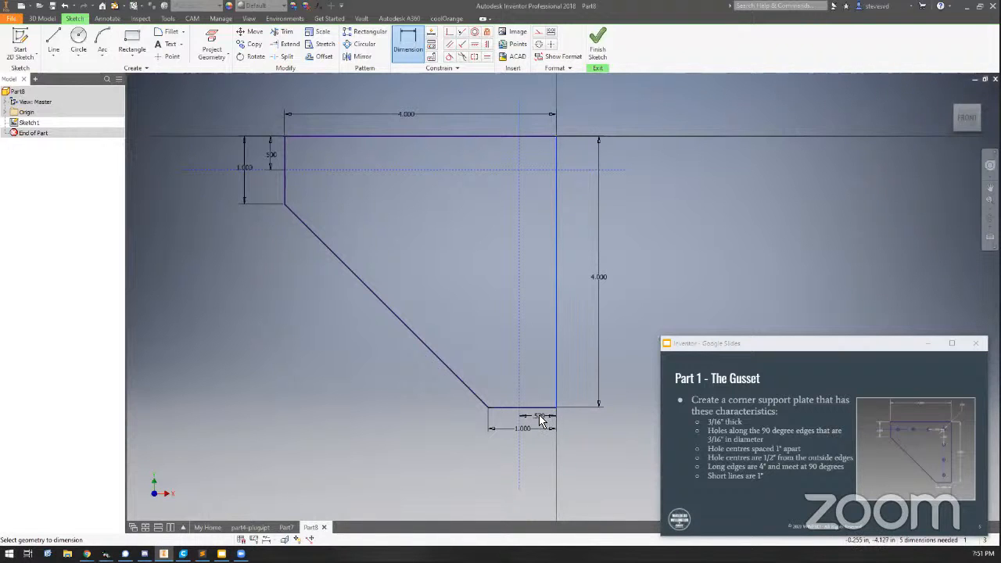
pyautogui.click(545, 415)
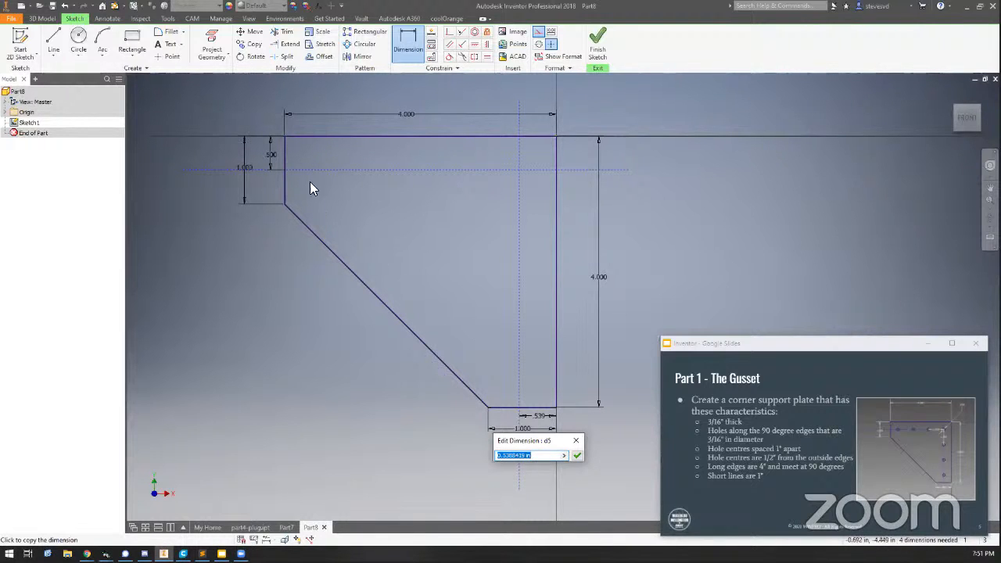
pyautogui.click(275, 158)
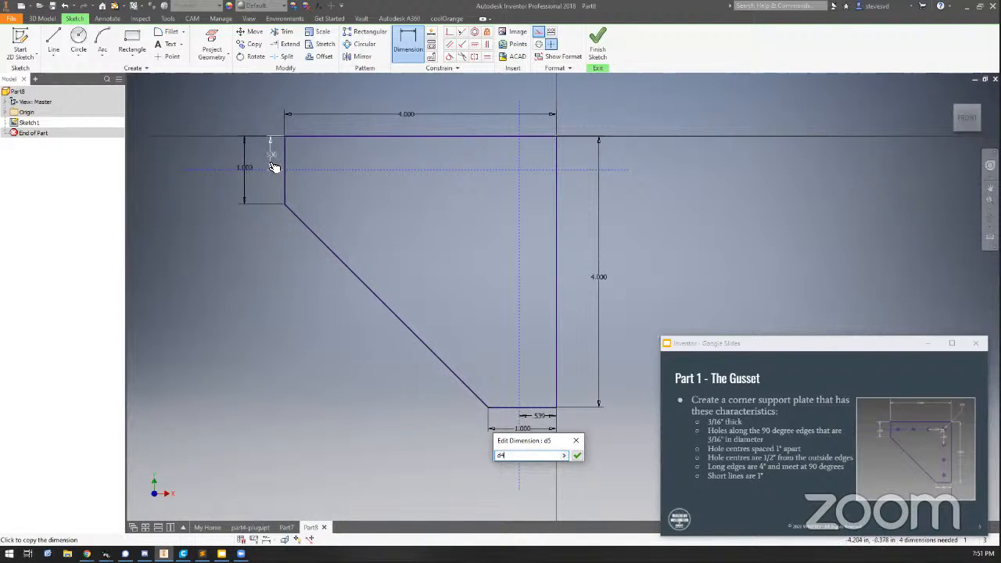
pyautogui.click(576, 455)
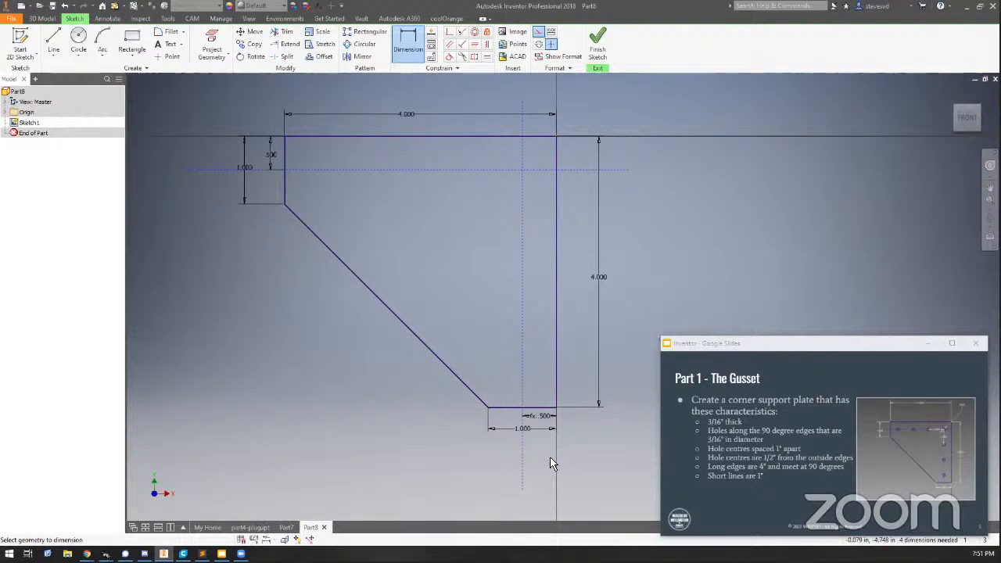
# - Set the horizontal construction line's offset from the top edge to 1 in / 2 ul, and replace that value with 0.375 in
pyautogui.click(270, 155)
pyautogui.write('1 in / 2 ul')
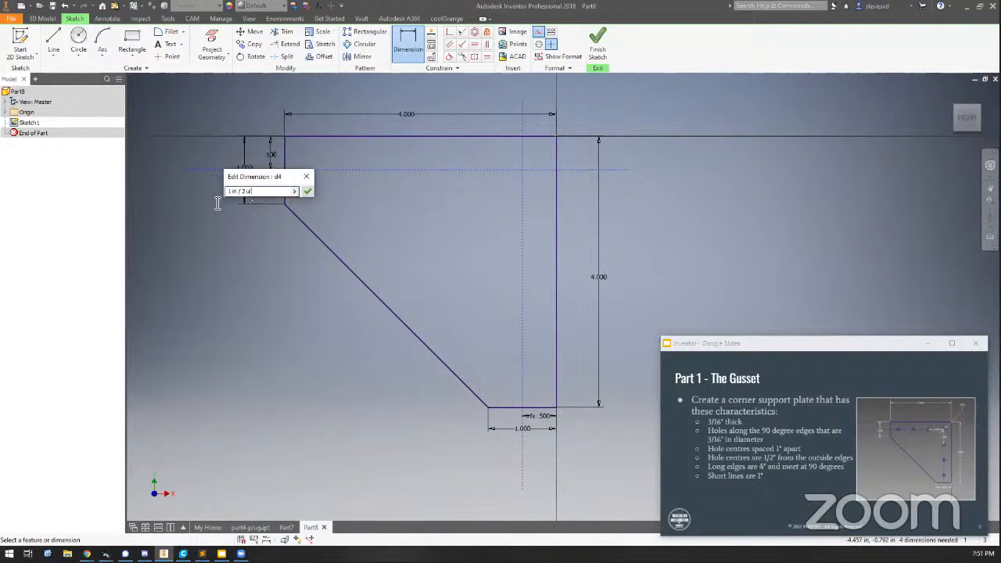
pyautogui.press('Return')
pyautogui.write('.375')
pyautogui.press('Return')
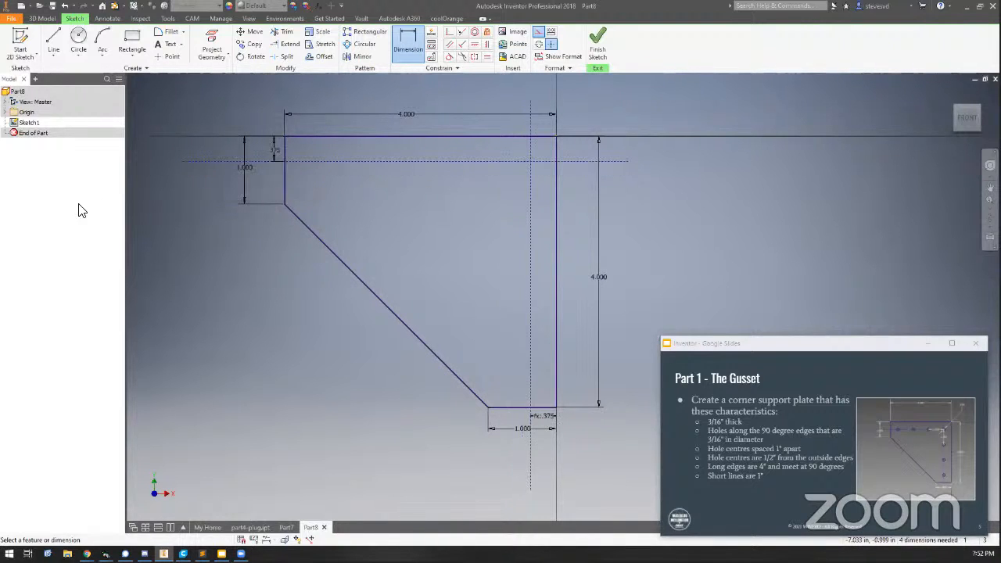
# - Link the length dimension of the short bottom edge to the short left edge's dimension d1
pyautogui.click(299, 162)
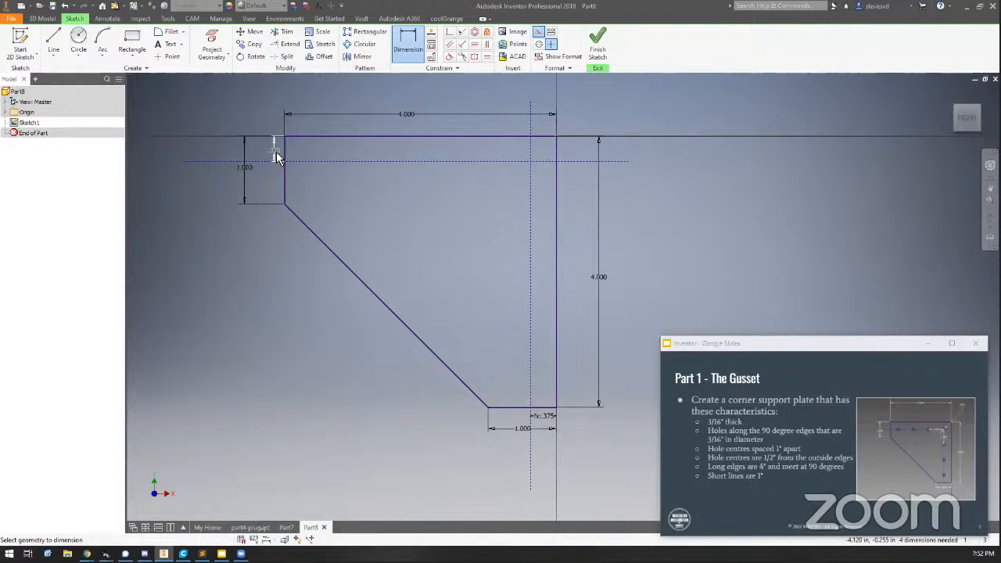
pyautogui.click(518, 435)
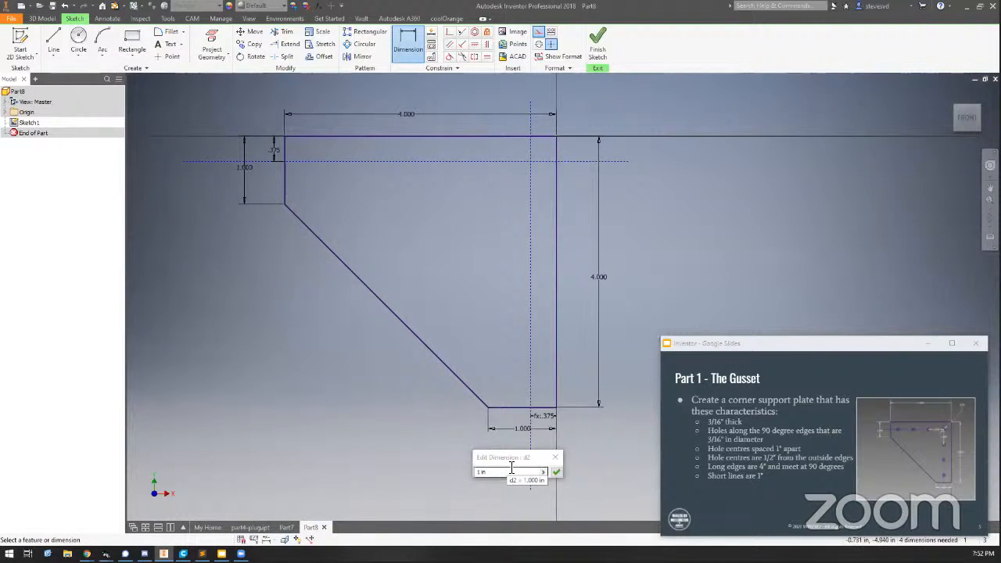
pyautogui.click(239, 174)
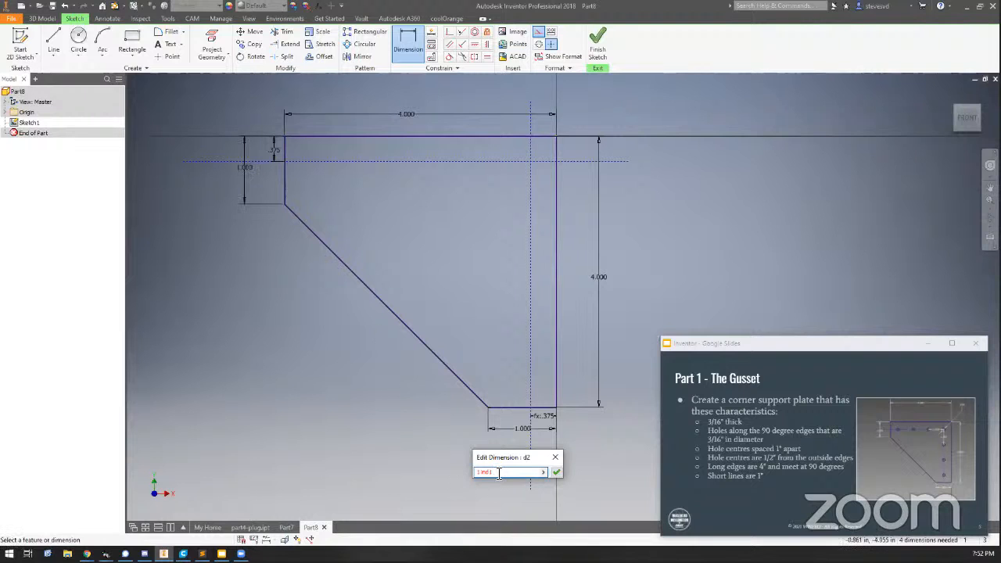
pyautogui.hotkey('ctrl', 'a')
pyautogui.click(252, 174)
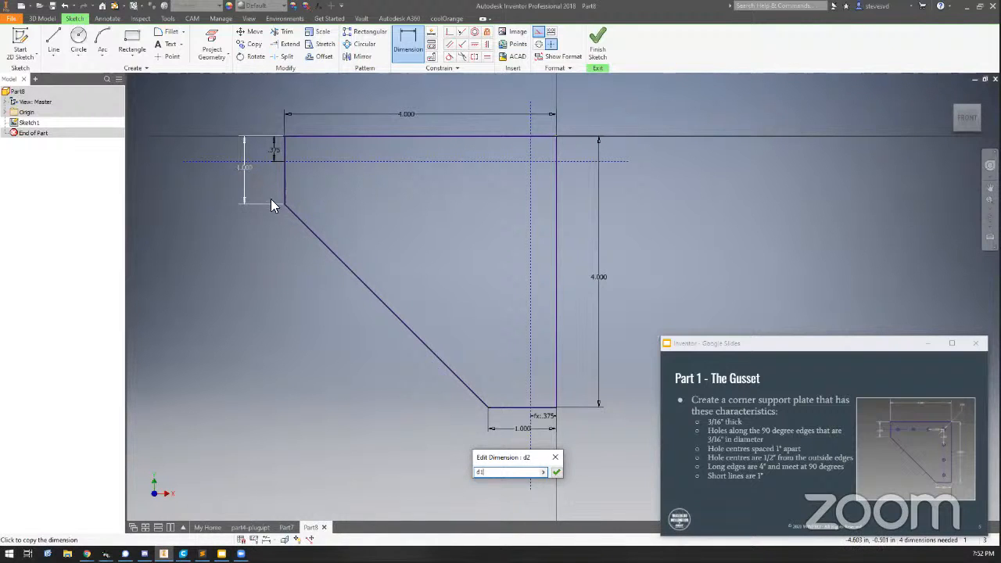
pyautogui.click(555, 473)
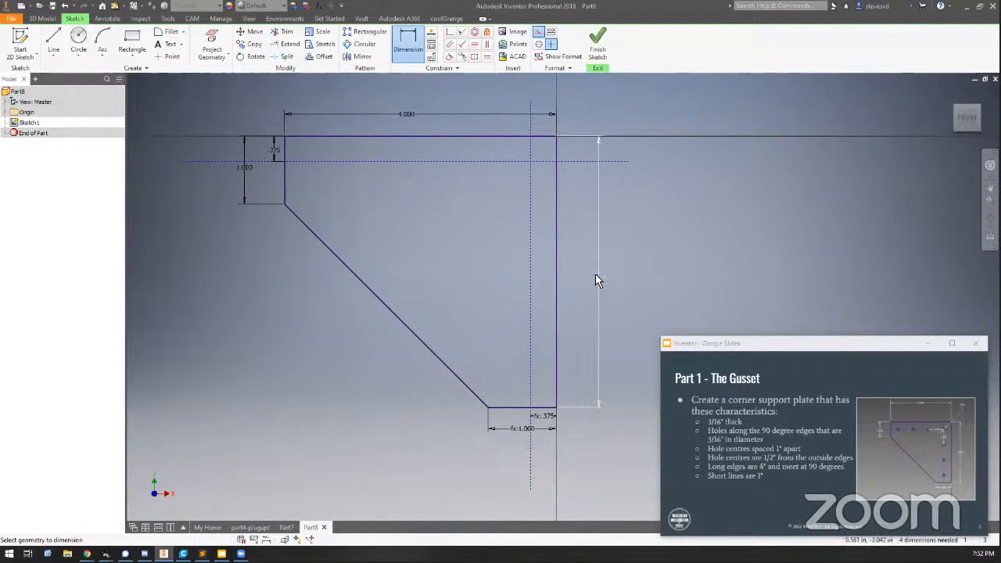
# - Link the length dimension of the long right edge to the top edge's dimension d0
pyautogui.click(595, 280)
pyautogui.click(407, 116)
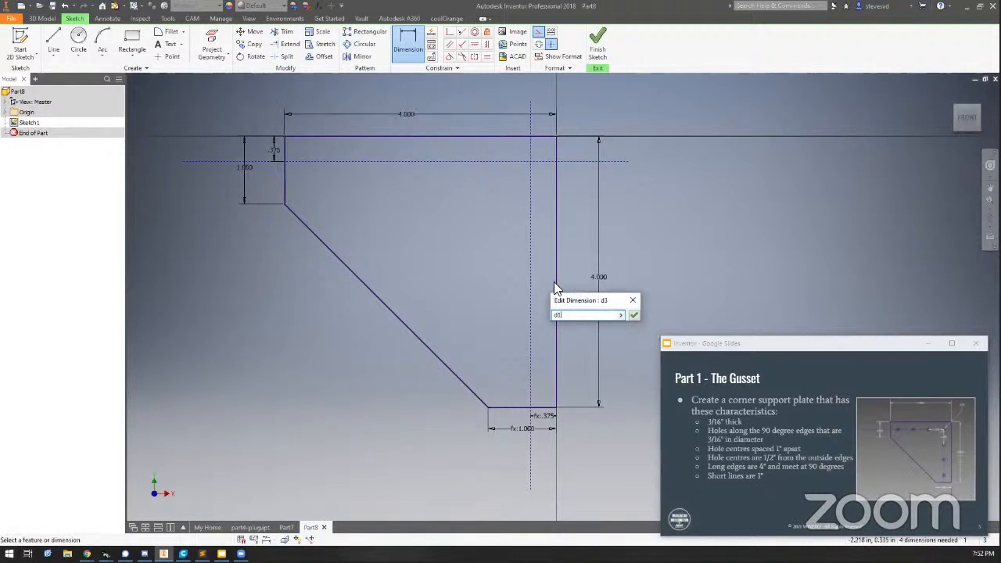
pyautogui.click(633, 315)
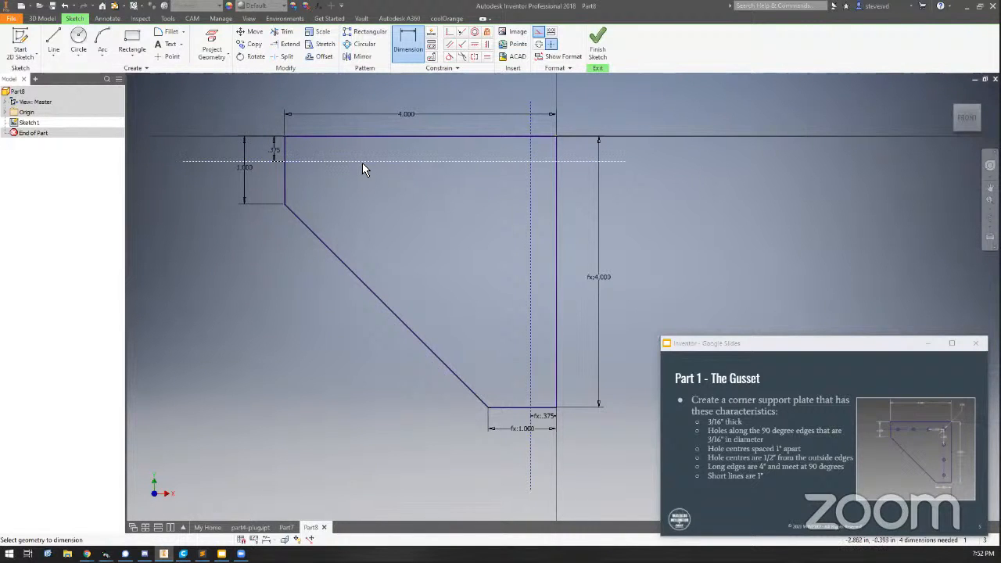
# - Set the top edge's length to 3 in and the short left edge's length to 0.75 in
pyautogui.click(406, 113)
pyautogui.write('3')
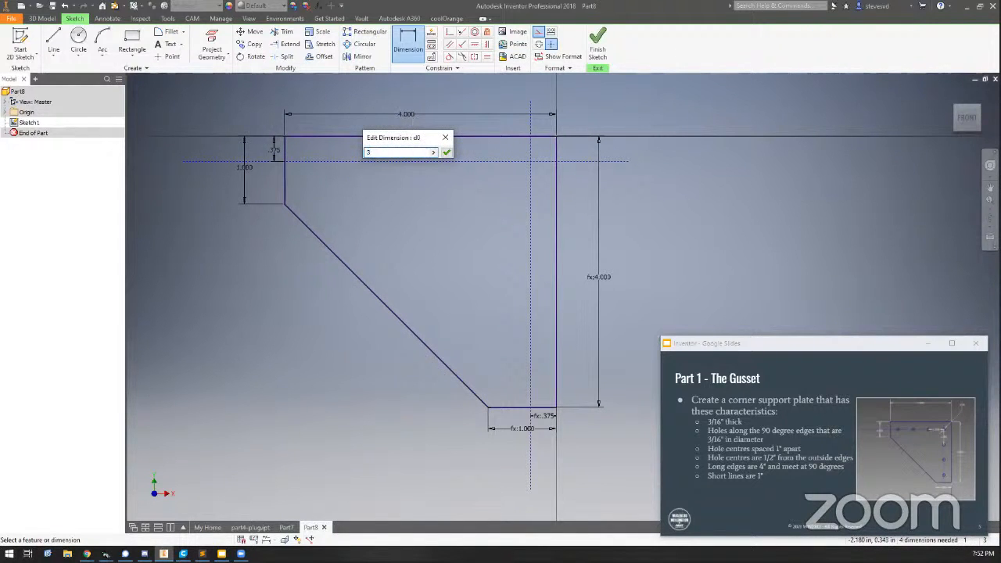
pyautogui.press('Return')
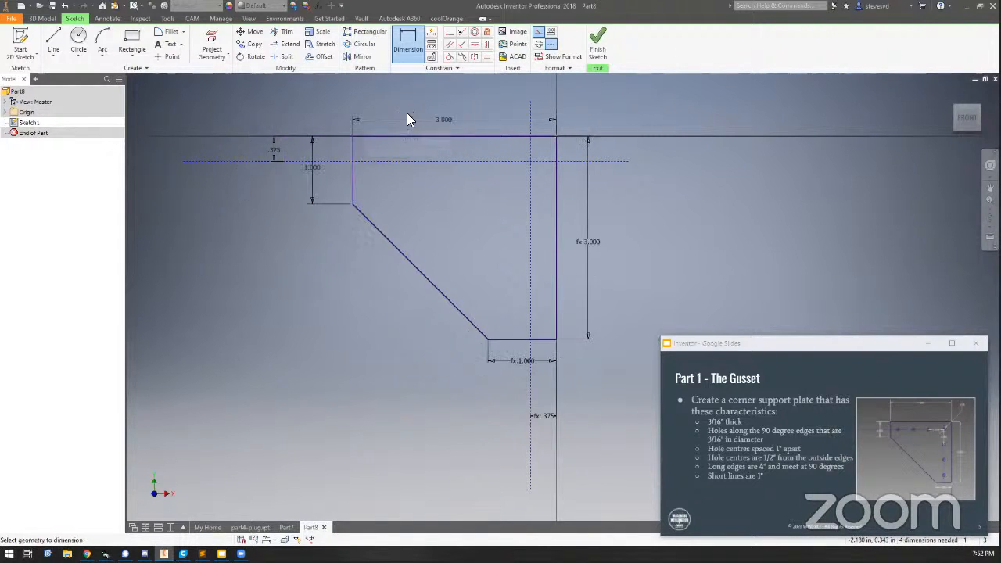
pyautogui.click(314, 168)
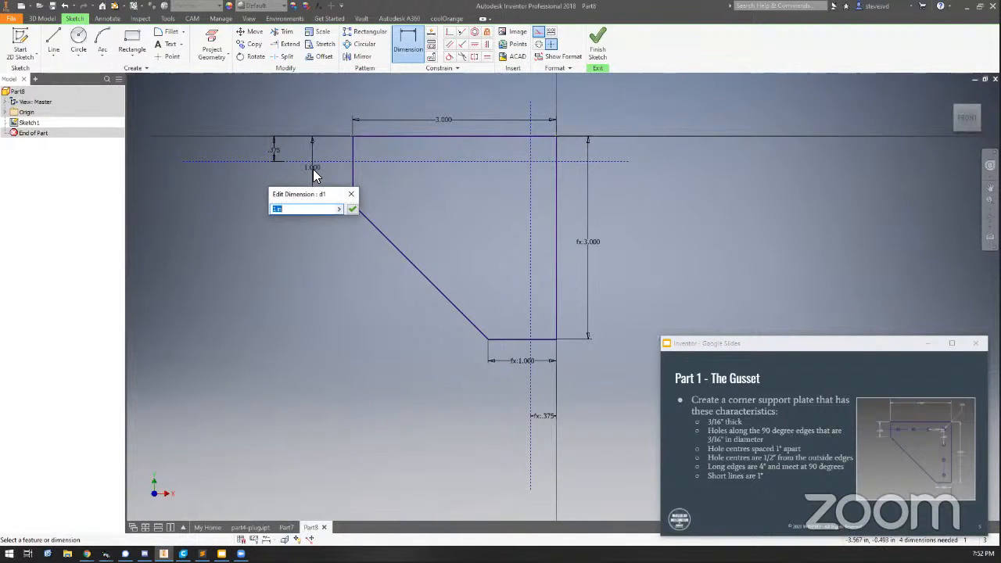
pyautogui.write('.75')
pyautogui.press('Return')
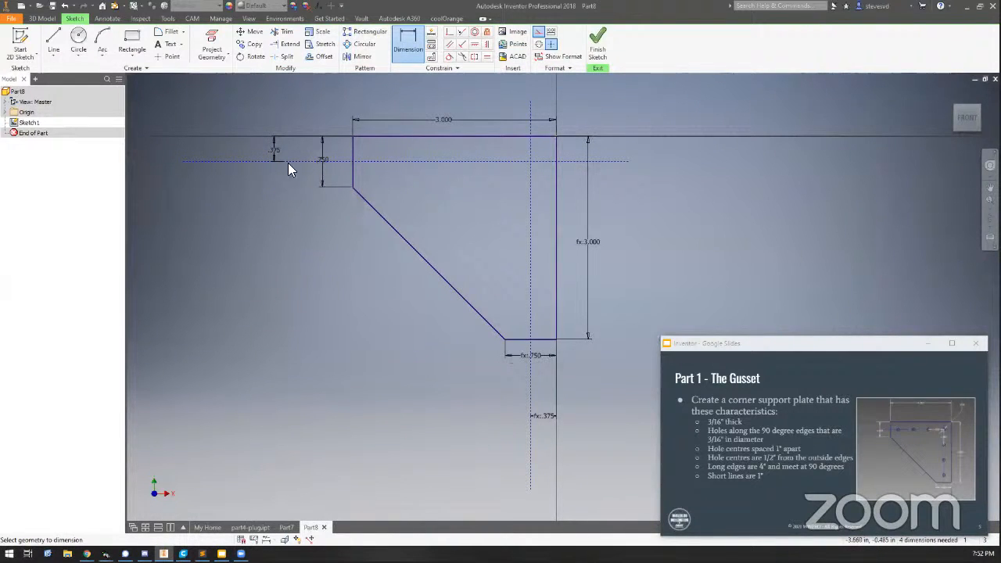
# - Try a 0.5 in offset for the horizontal construction line, and set it back to 0.375 in
pyautogui.click(274, 153)
pyautogui.write('.')
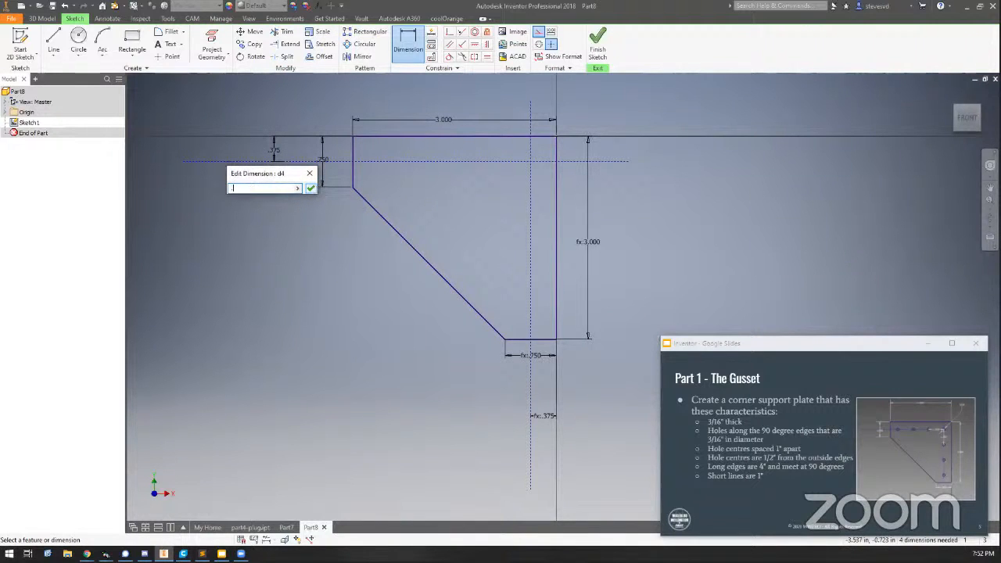
pyautogui.write('5')
pyautogui.press('Return')
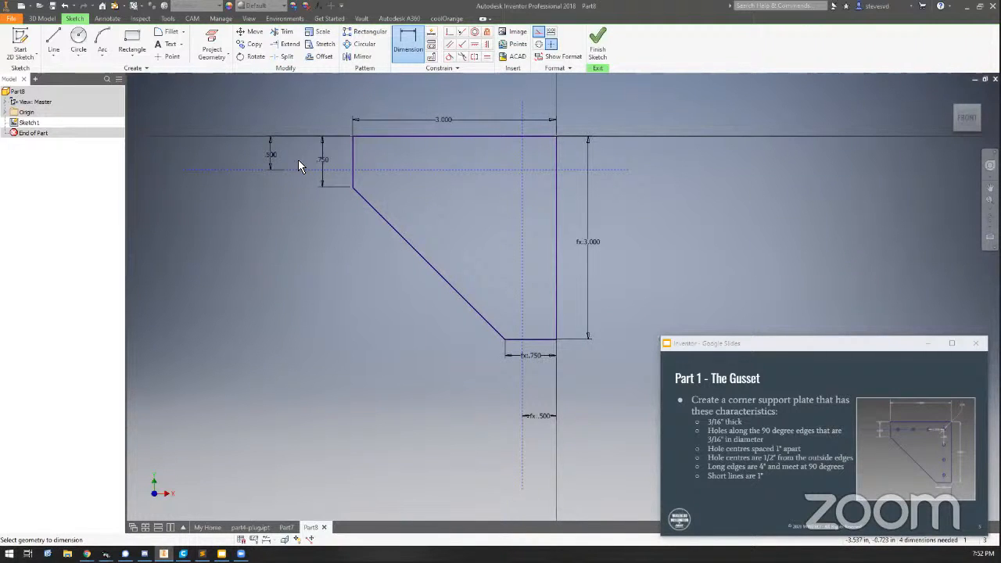
pyautogui.doubleClick(275, 153)
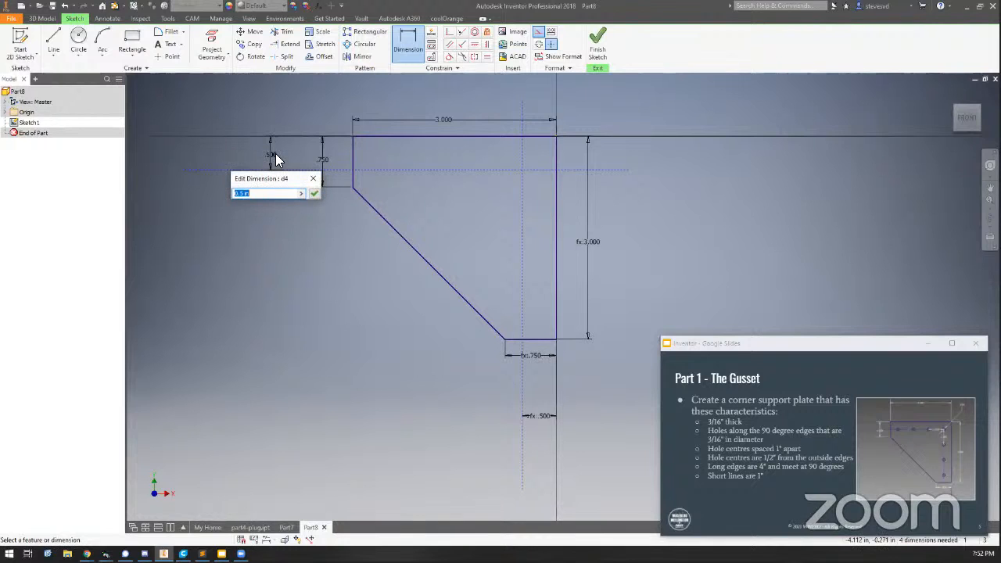
pyautogui.write('.375')
pyautogui.press('Return')
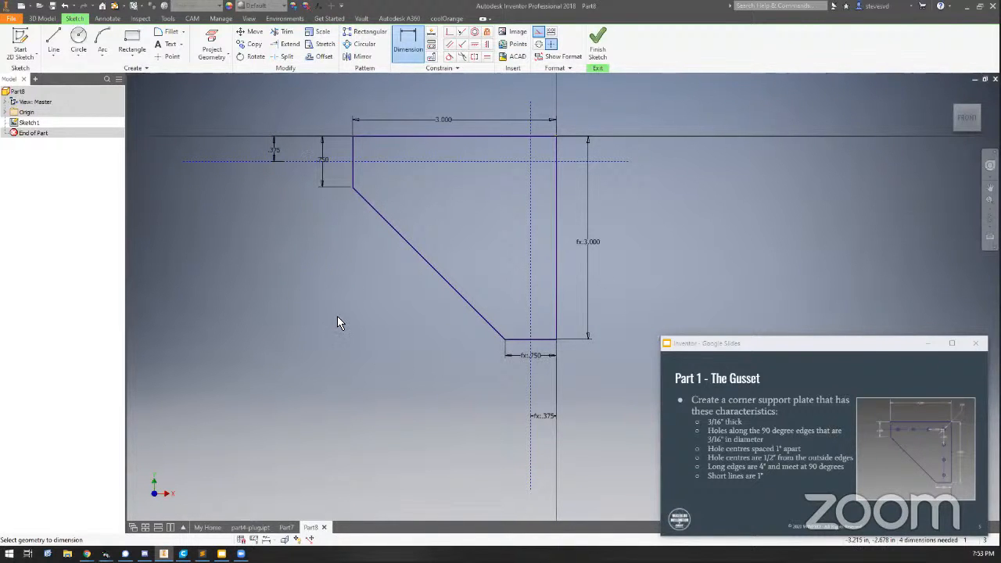
# - Set the gusset's top edge length to 4 in
pyautogui.doubleClick(443, 122)
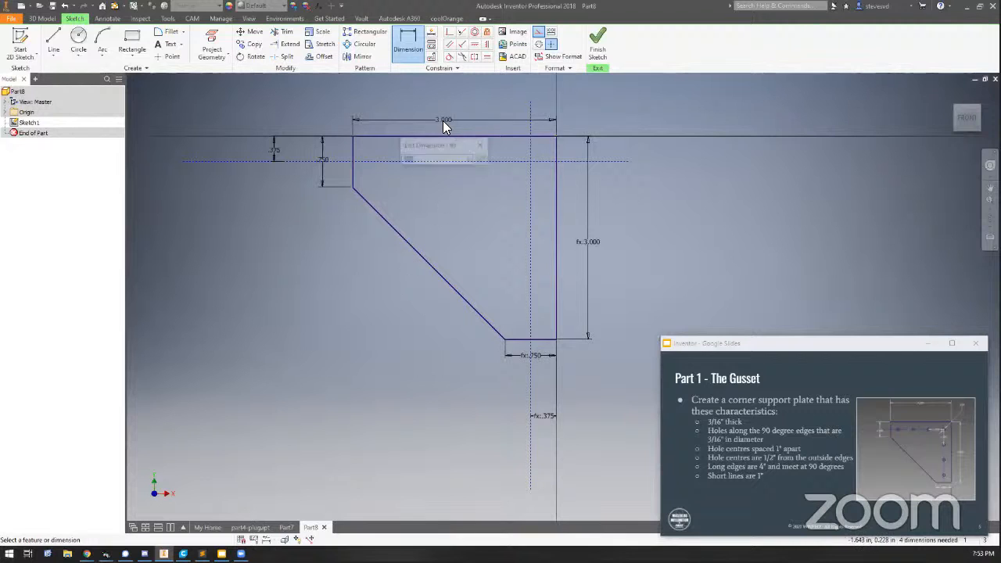
pyautogui.write('4')
pyautogui.press('Return')
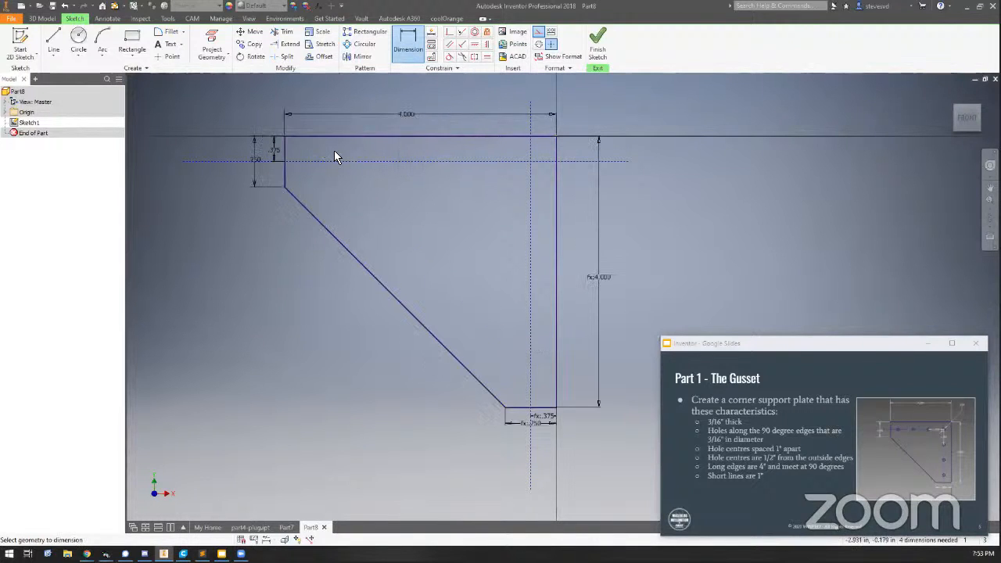
# - Set the horizontal construction line's offset to 0.5 in and the short left edge's length to 1 in
pyautogui.doubleClick(273, 151)
pyautogui.write('.75')
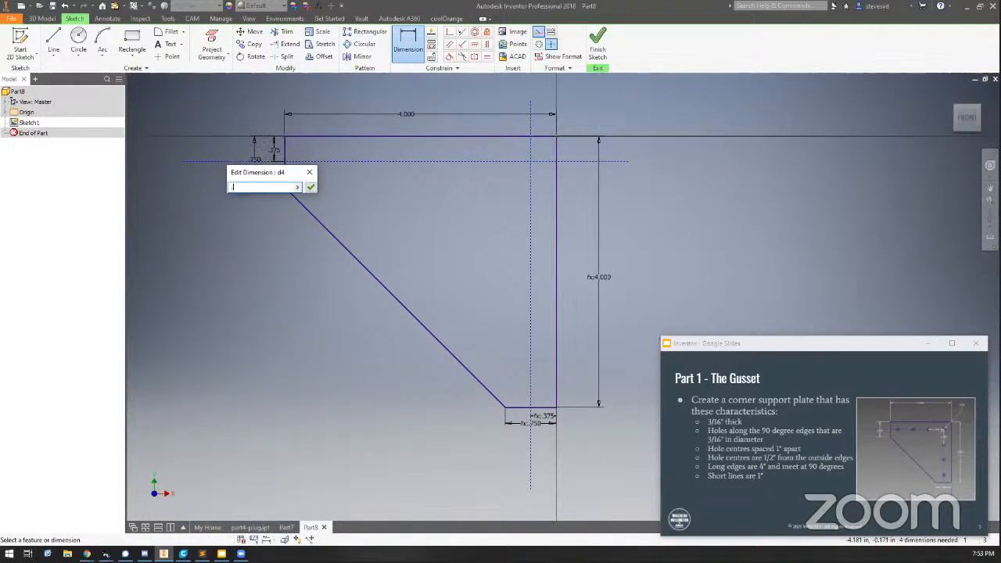
pyautogui.press('Return')
pyautogui.doubleClick(253, 159)
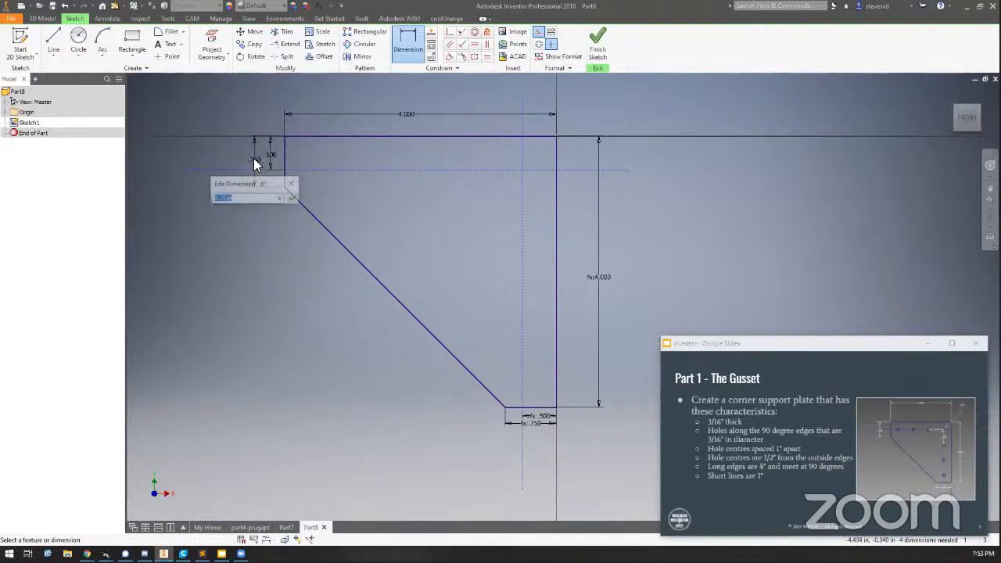
pyautogui.write('1')
pyautogui.press('Return')
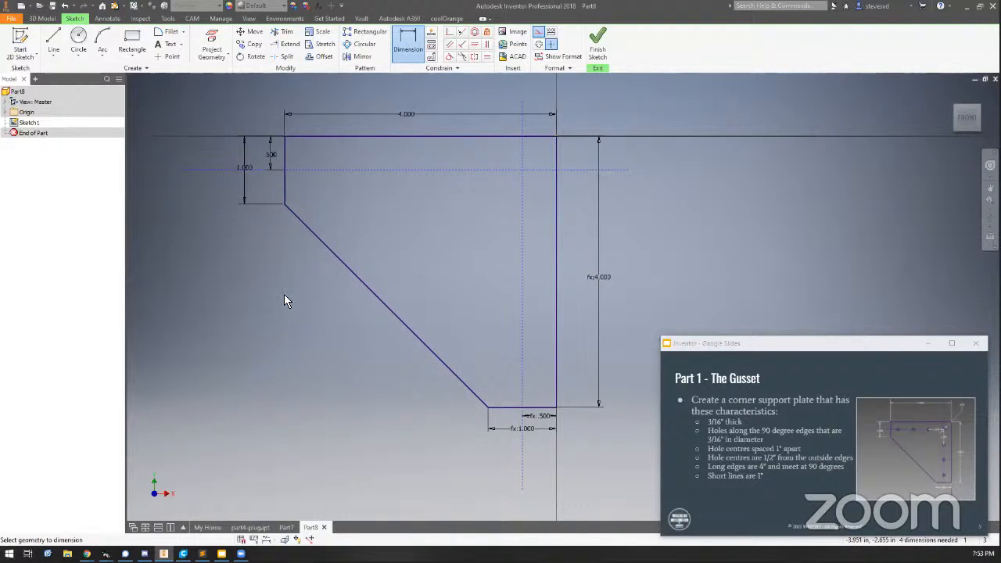
pyautogui.click(79, 40)
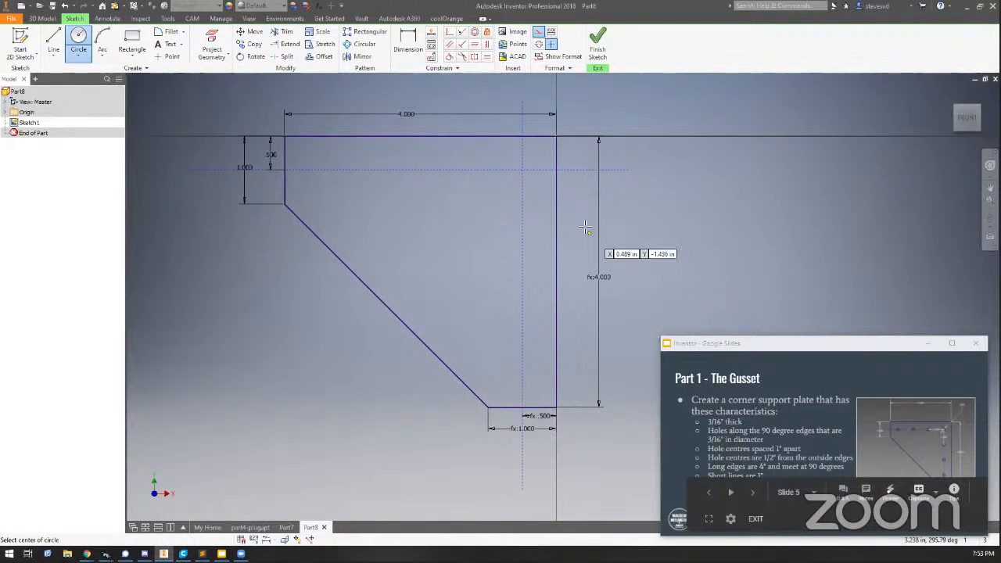
pyautogui.click(521, 169)
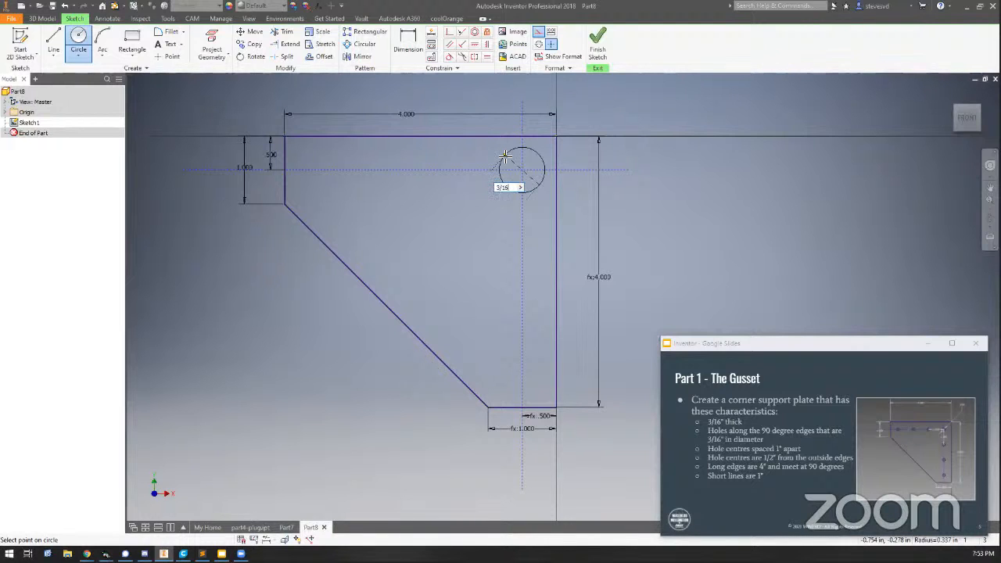
pyautogui.press('Escape')
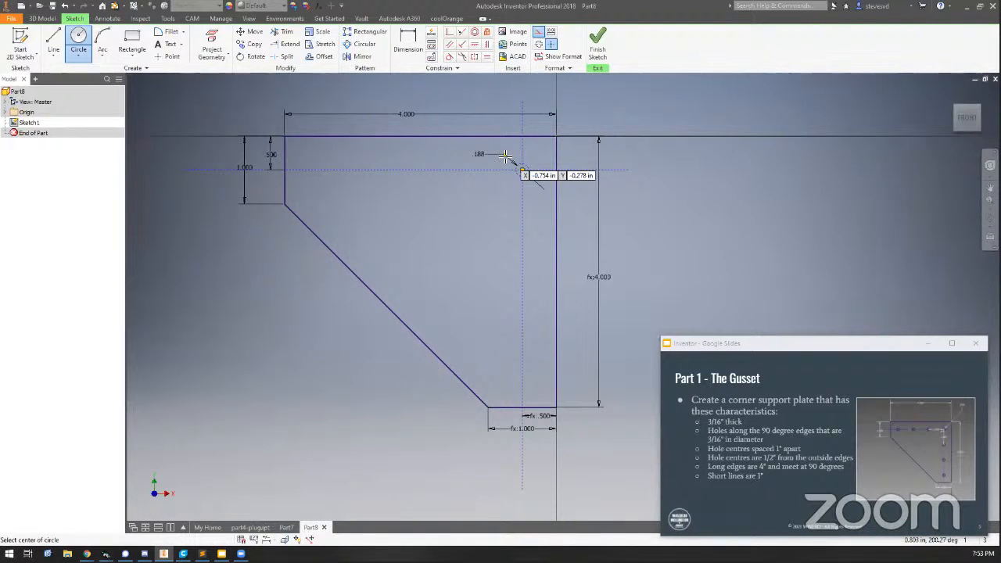
pyautogui.press('Escape')
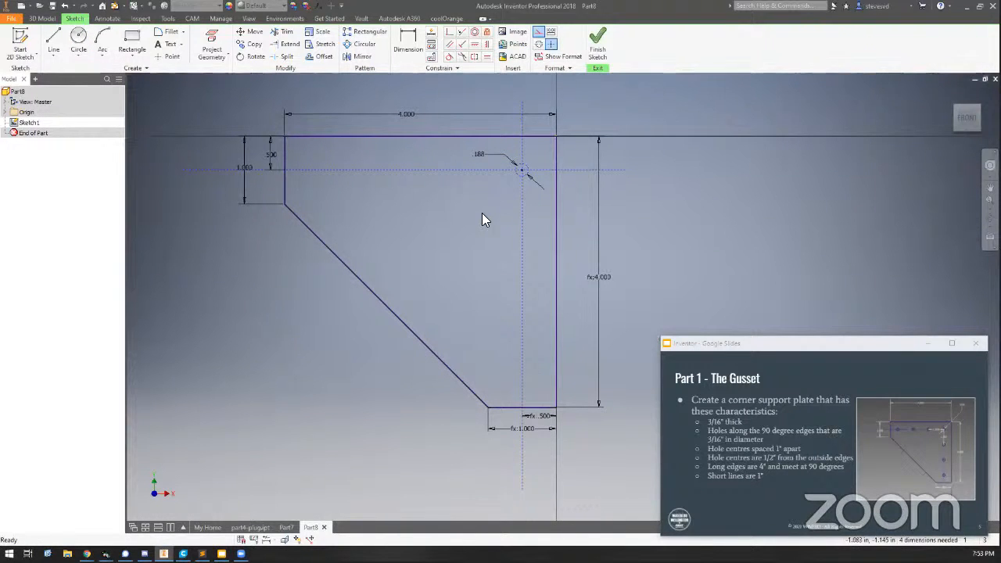
pyautogui.hotkey('ctrl', 'z')
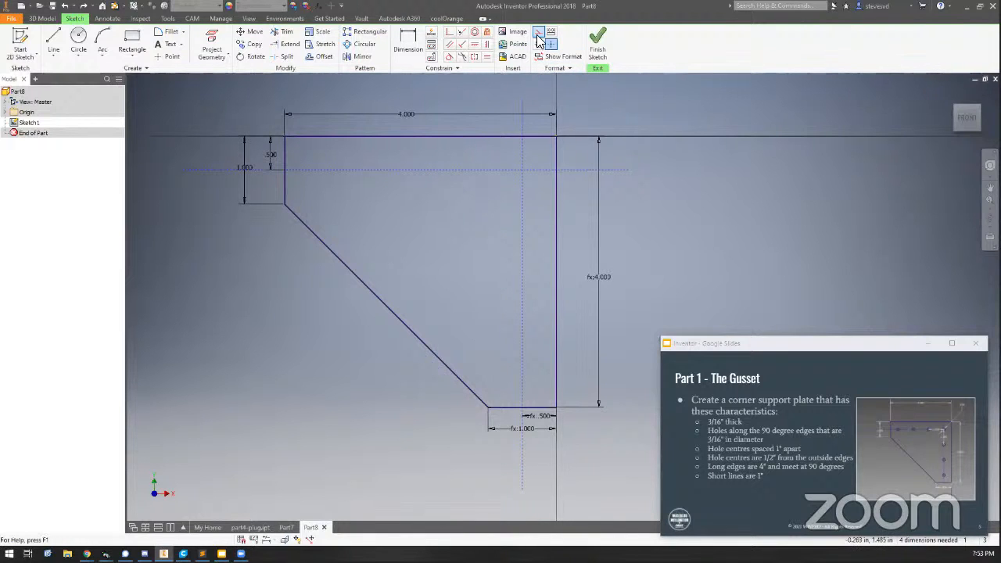
# - Draw a solid-line circle centred where the two construction lines cross and set its diameter to 3/16 in
pyautogui.click(78, 39)
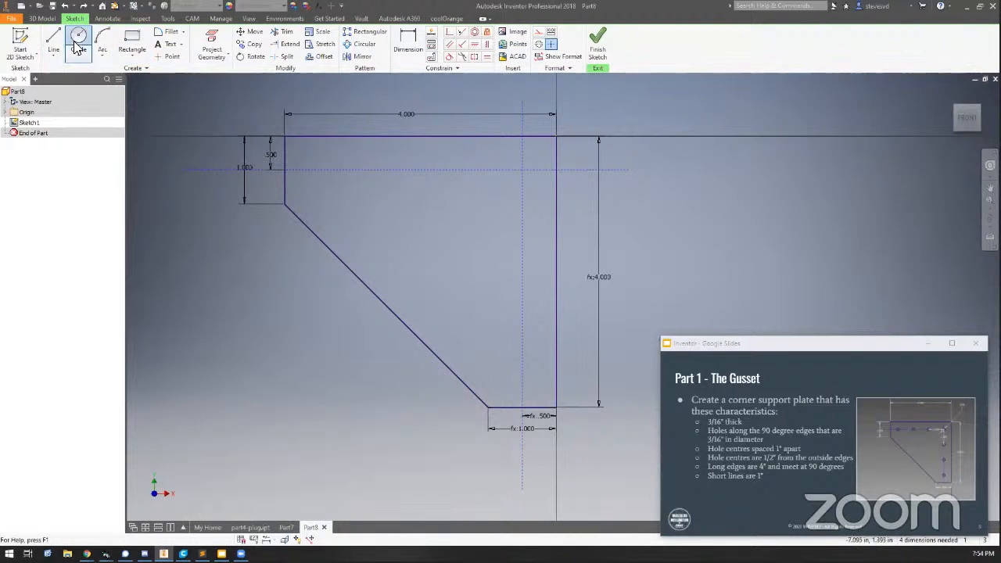
pyautogui.click(522, 169)
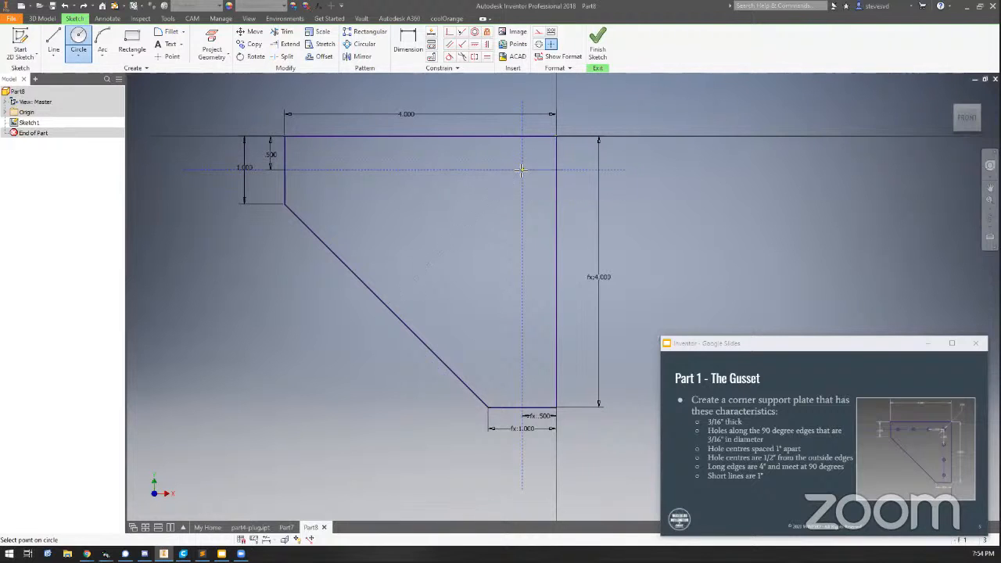
pyautogui.write('.188')
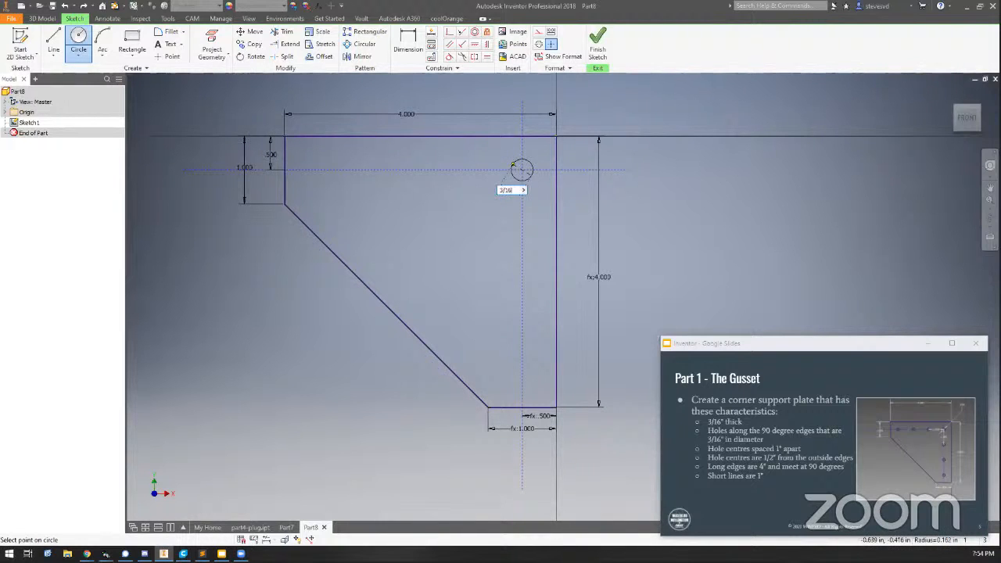
pyautogui.press('Return')
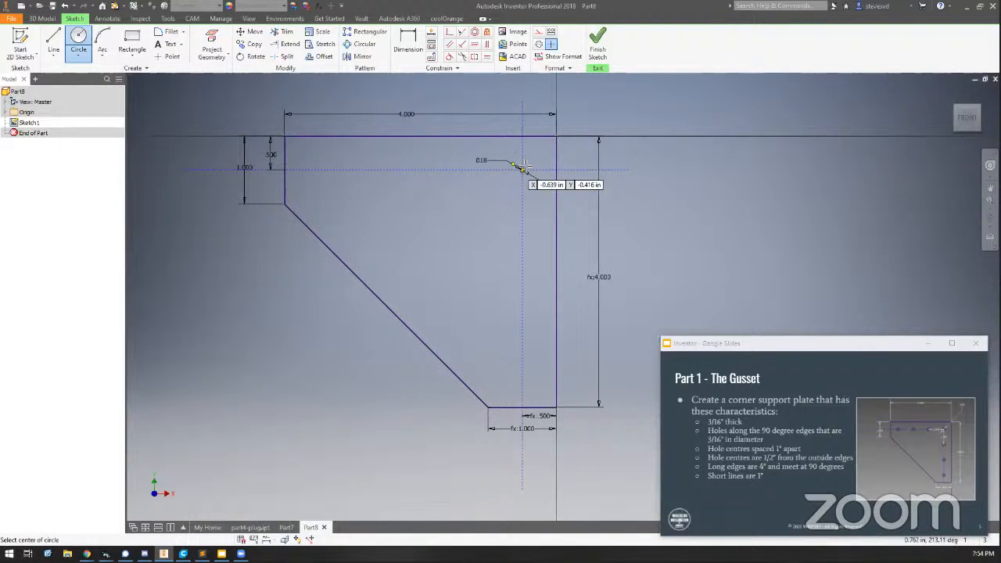
pyautogui.press('Escape')
pyautogui.doubleClick(480, 161)
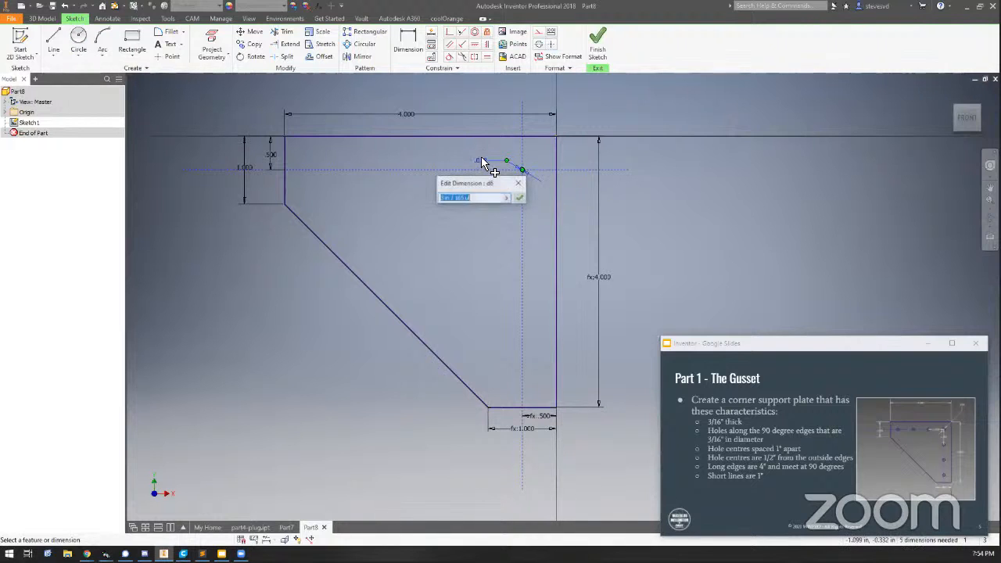
pyautogui.write('3/')
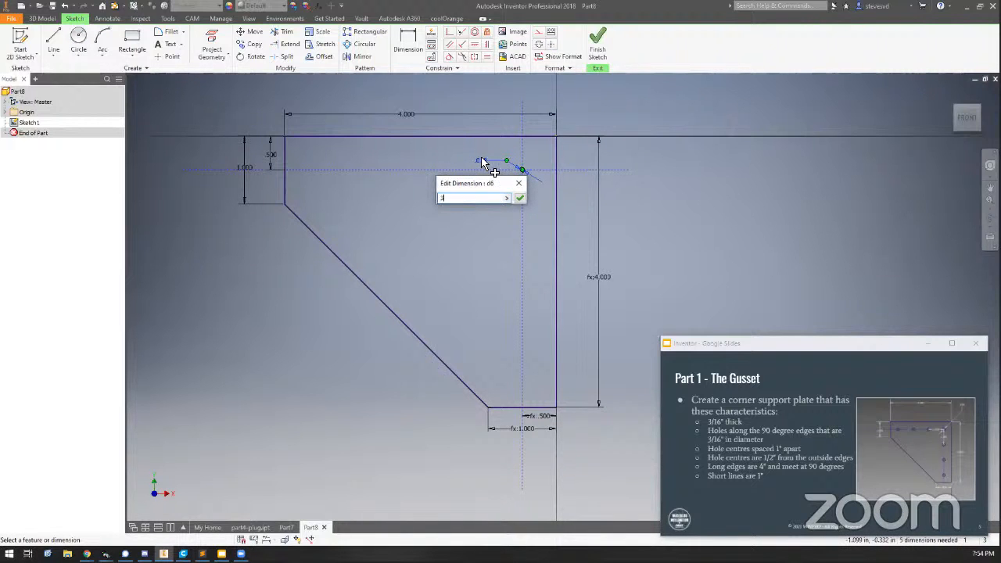
pyautogui.write('16')
pyautogui.press('Return')
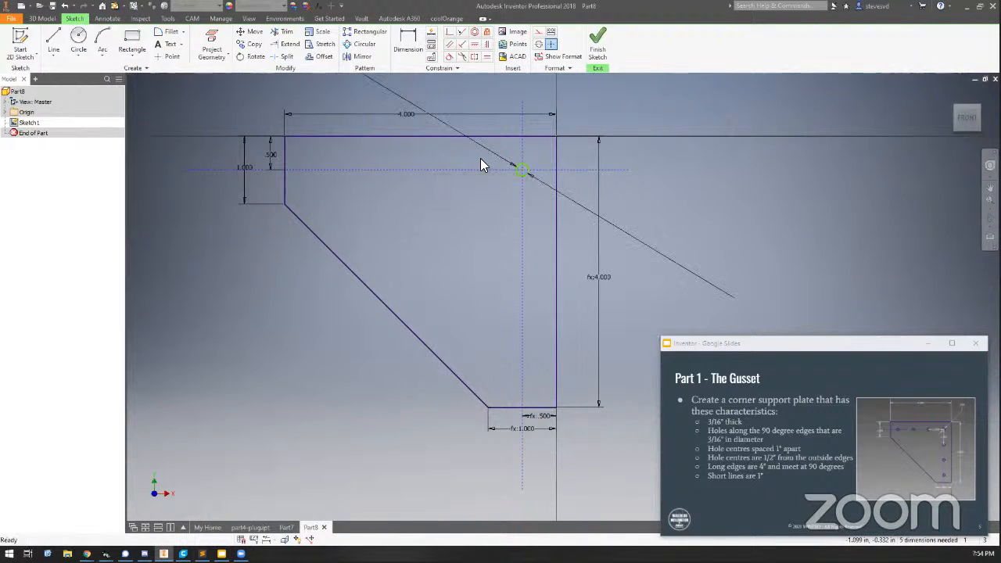
# - Move the circle along the horizontal construction line, away from the intersection, to test how its centre is constrained
pyautogui.click(518, 174)
pyautogui.moveTo(523, 174); pyautogui.dragTo(478, 171)
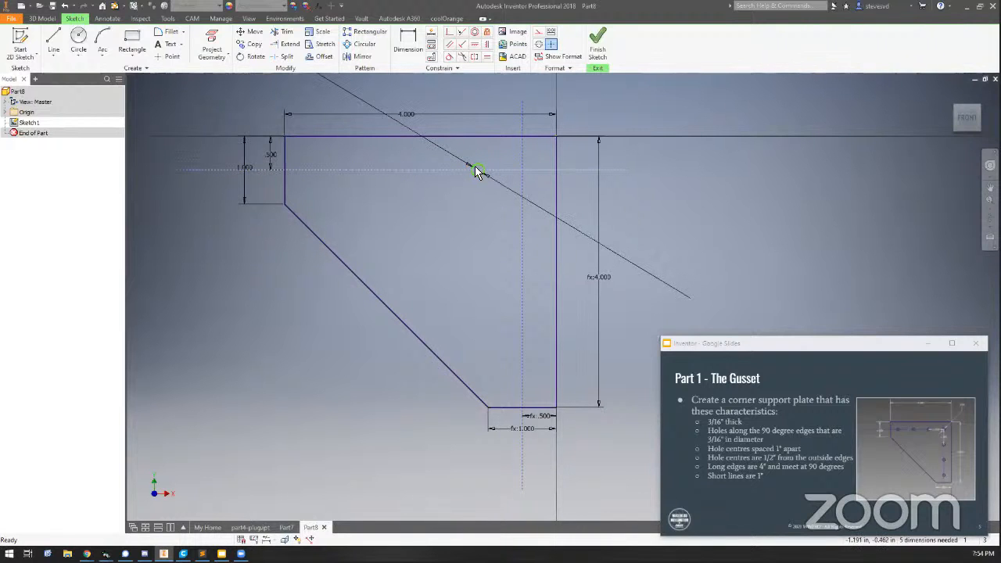
pyautogui.moveTo(477, 172); pyautogui.dragTo(437, 306)
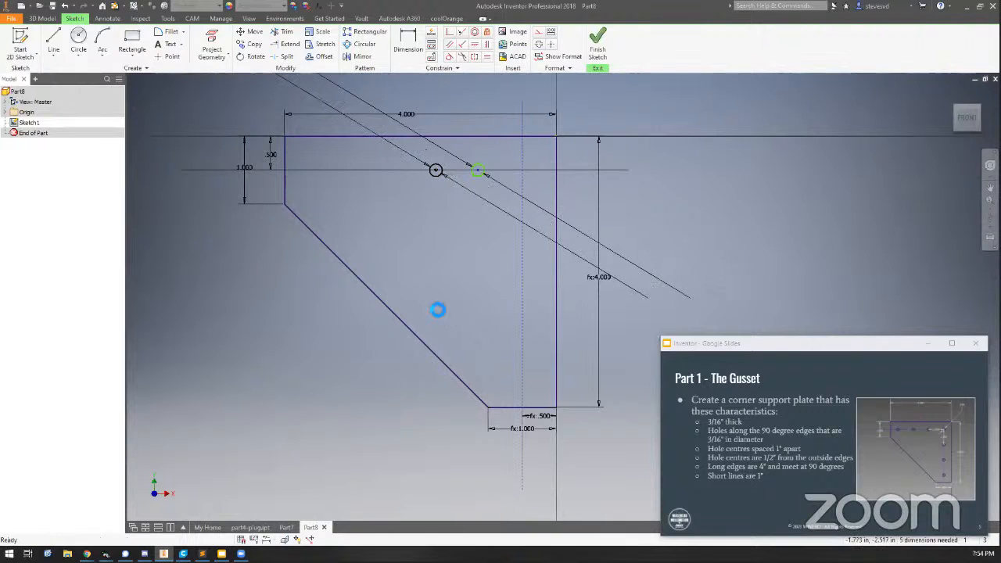
# - Apply a coincident constraint between the circle's centre and the vertical construction line
pyautogui.click(449, 32)
pyautogui.click(436, 168)
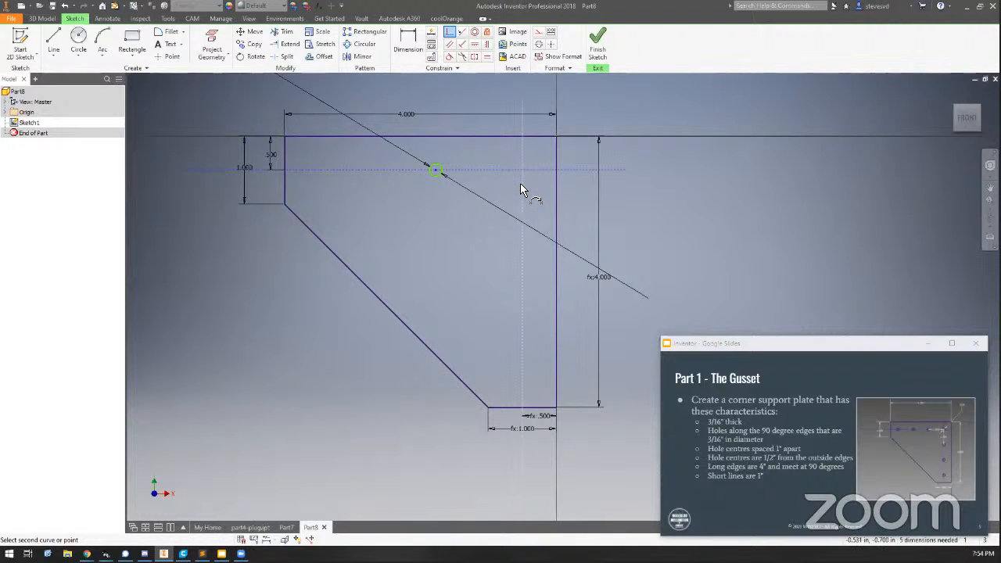
pyautogui.click(520, 183)
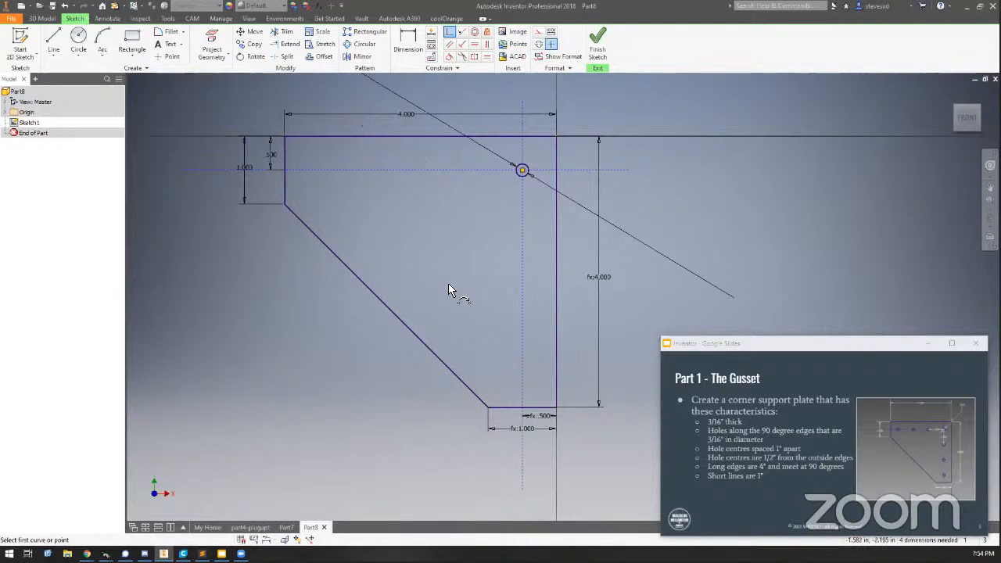
pyautogui.press('Escape')
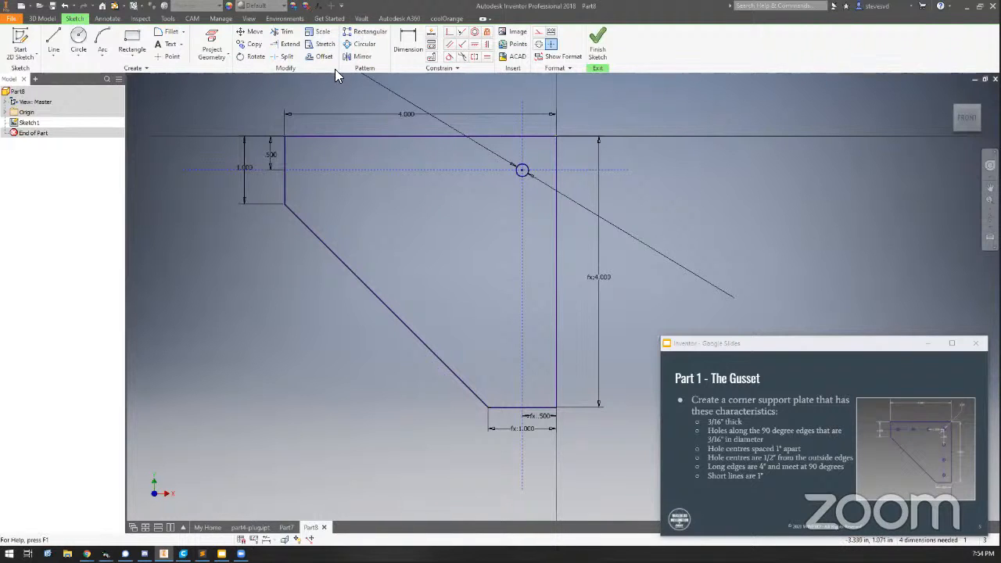
# - Start a rectangular pattern of the circle along the horizontal construction line, running towards the short left edge
pyautogui.click(366, 33)
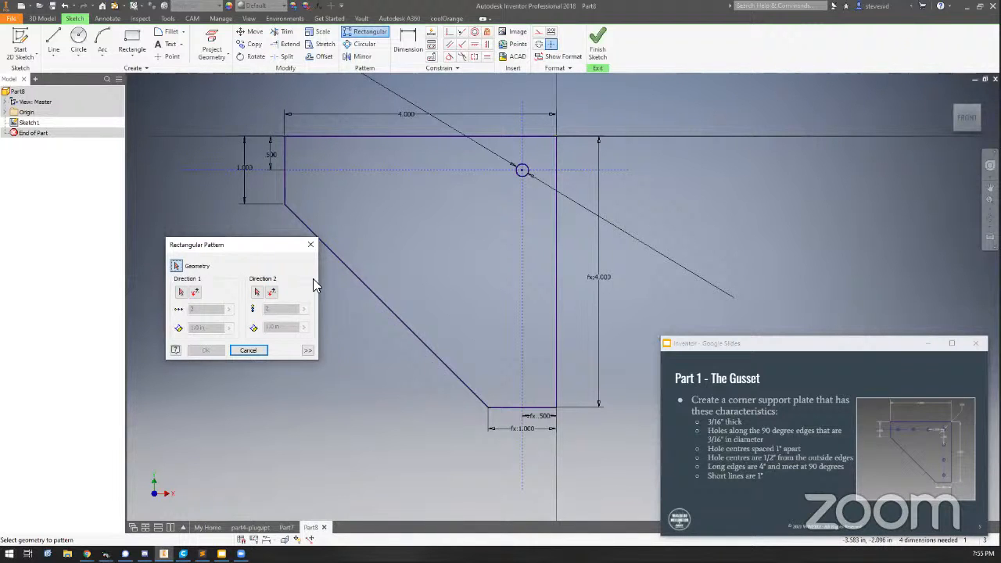
pyautogui.click(517, 175)
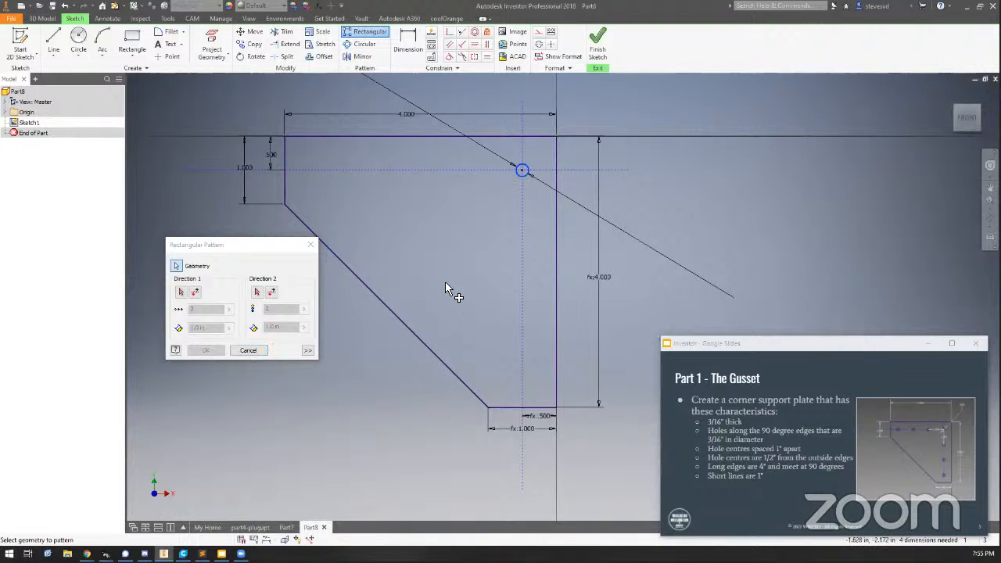
pyautogui.click(178, 267)
pyautogui.click(180, 294)
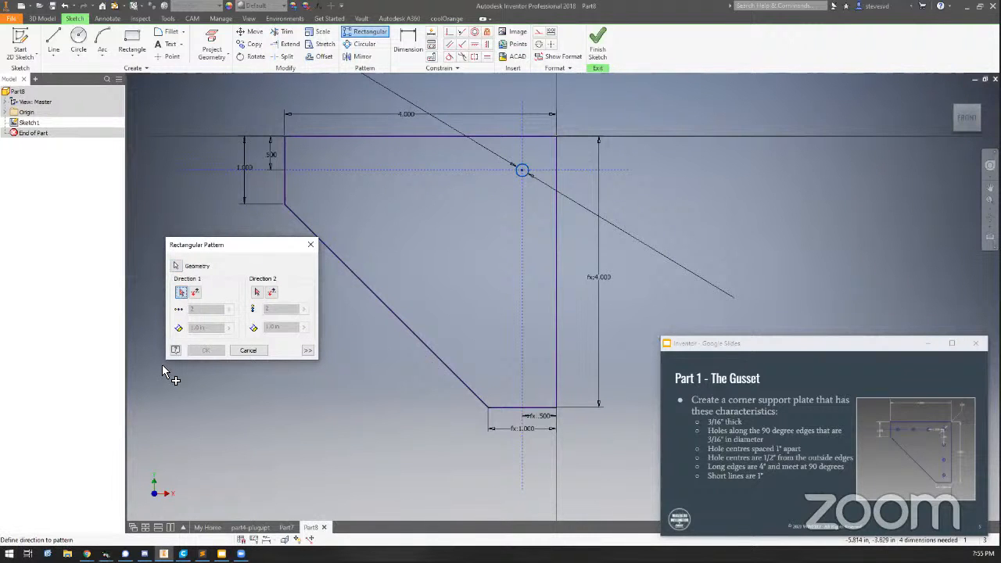
pyautogui.click(436, 170)
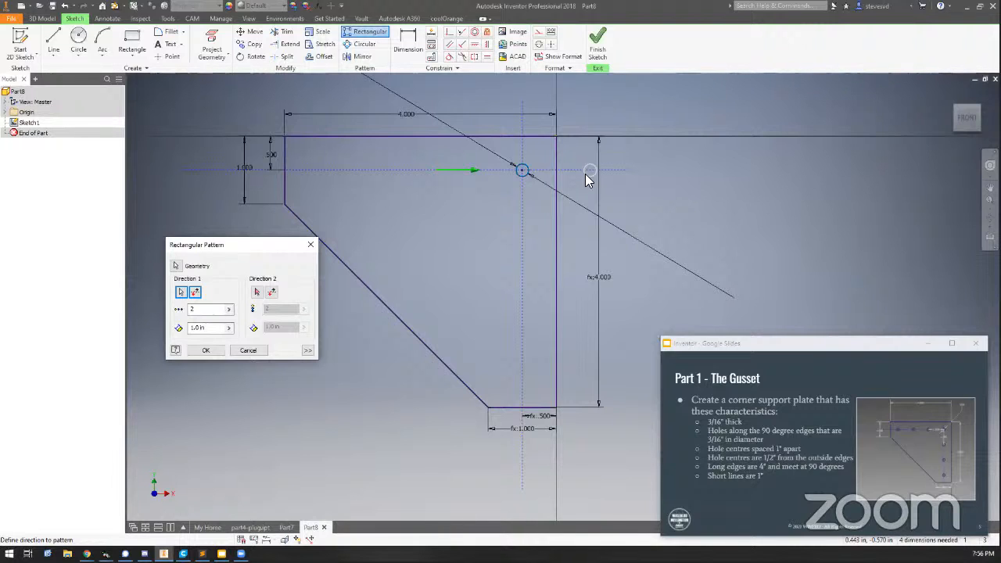
pyautogui.click(195, 293)
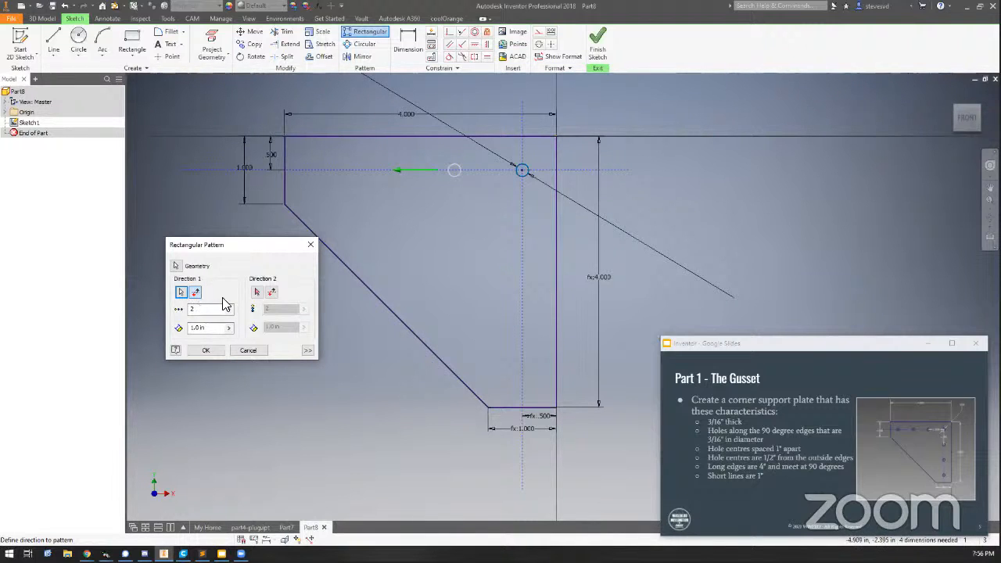
# - Try a 0.75 in spacing in the first pattern direction, then settle on 4 instances spaced 1 in apart
pyautogui.click(191, 328)
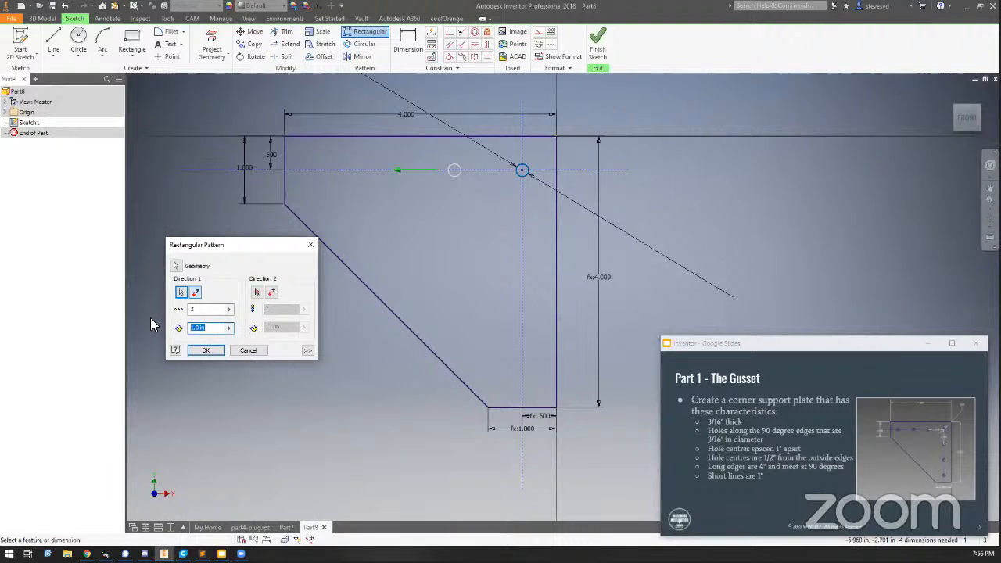
pyautogui.write('.75')
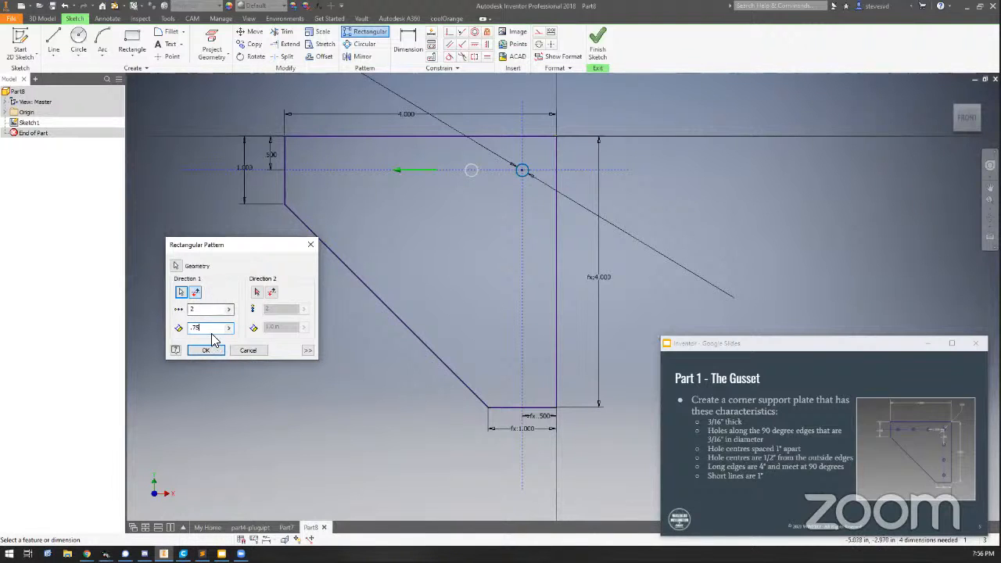
pyautogui.moveTo(212, 327); pyautogui.dragTo(159, 332)
pyautogui.write('1')
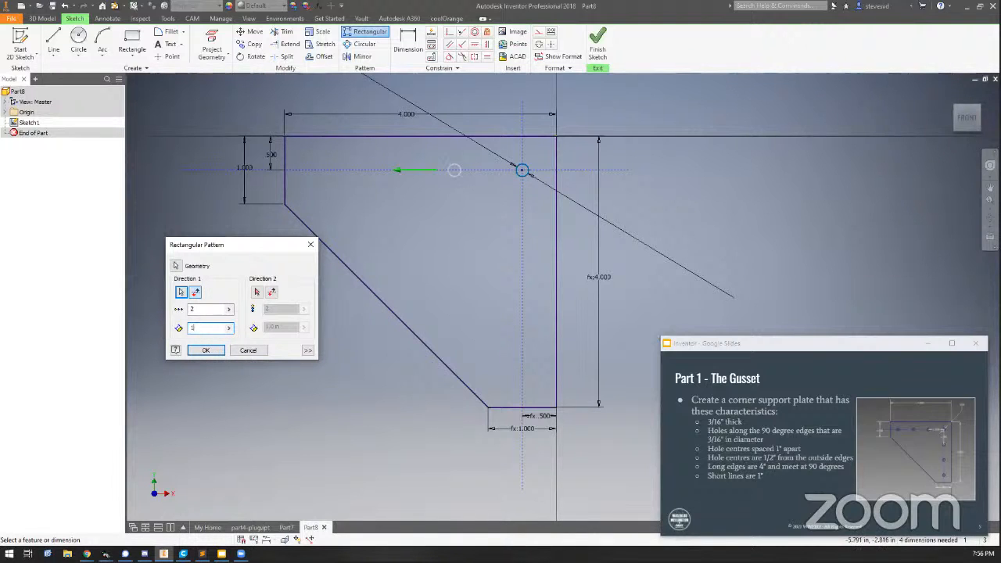
pyautogui.moveTo(214, 308); pyautogui.dragTo(174, 306)
pyautogui.write('3')
pyautogui.press('BackSpace')
pyautogui.write('4')
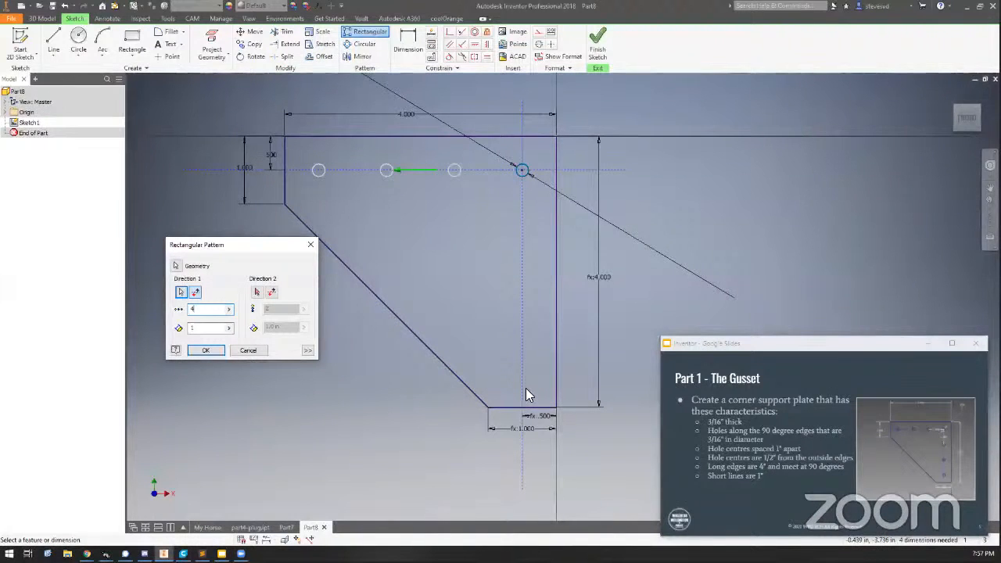
# - Try adding a second pattern direction down the vertical construction line, then clear that direction again
pyautogui.click(256, 294)
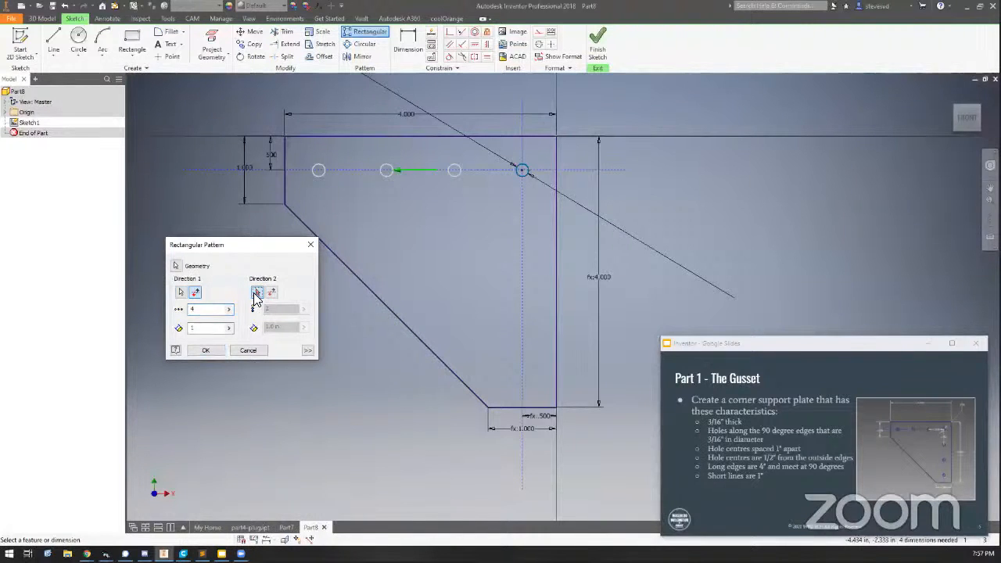
pyautogui.click(520, 303)
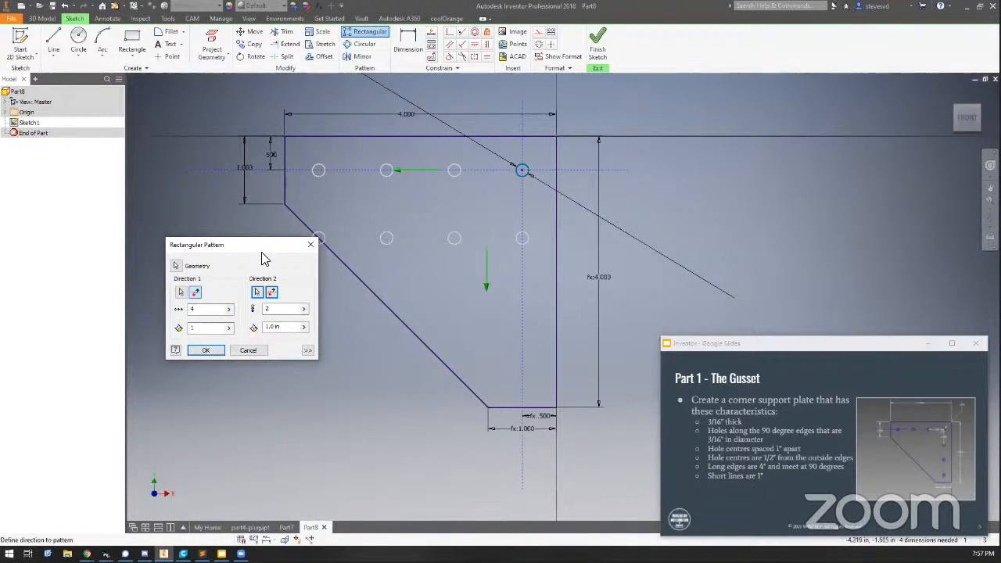
pyautogui.moveTo(261, 255); pyautogui.dragTo(285, 355)
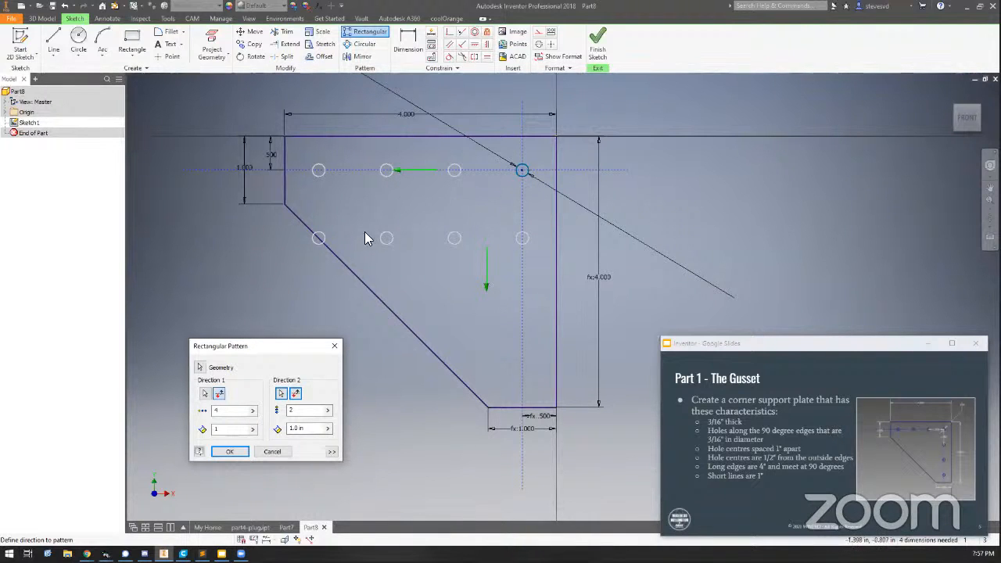
pyautogui.click(281, 394)
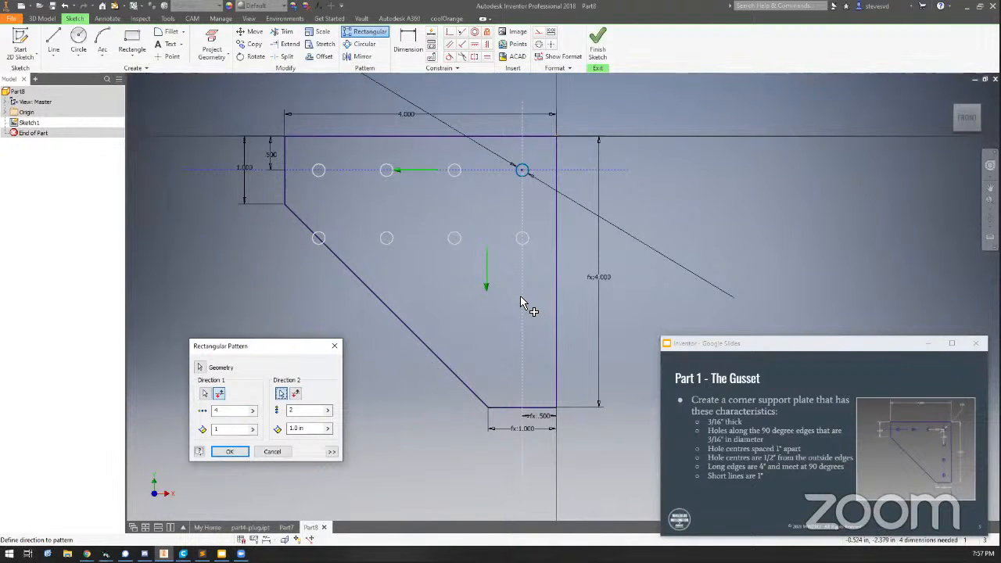
pyautogui.click(280, 393)
pyautogui.click(524, 300)
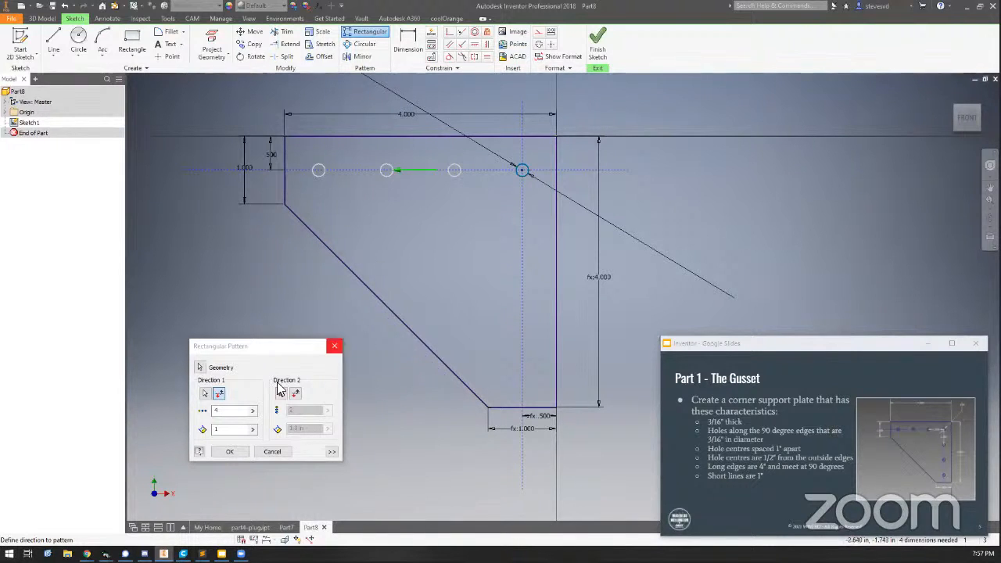
# - Accept the horizontal hole pattern and pattern the corner circle down the vertical construction line with 4 instances 1 in apart
pyautogui.click(216, 454)
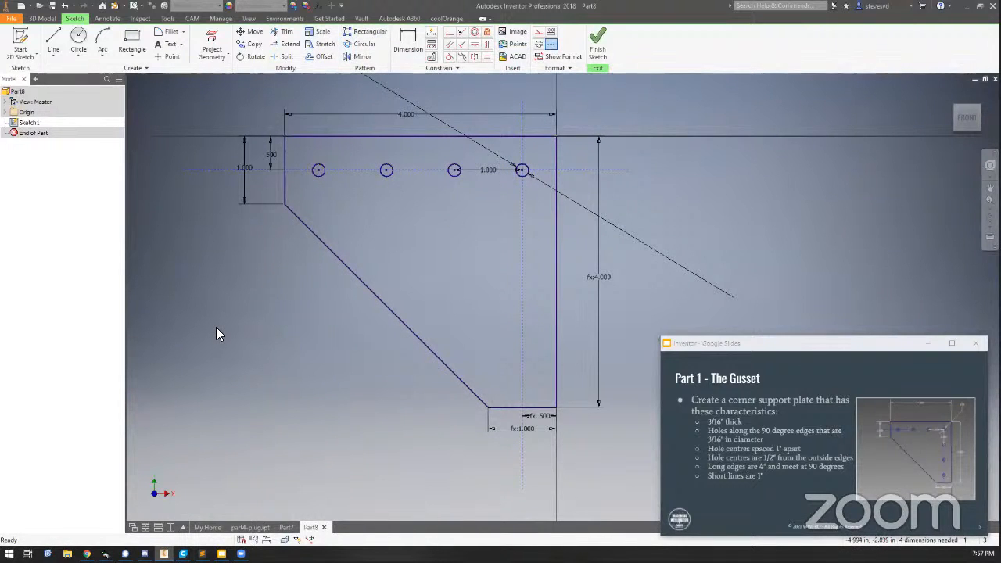
pyautogui.click(355, 31)
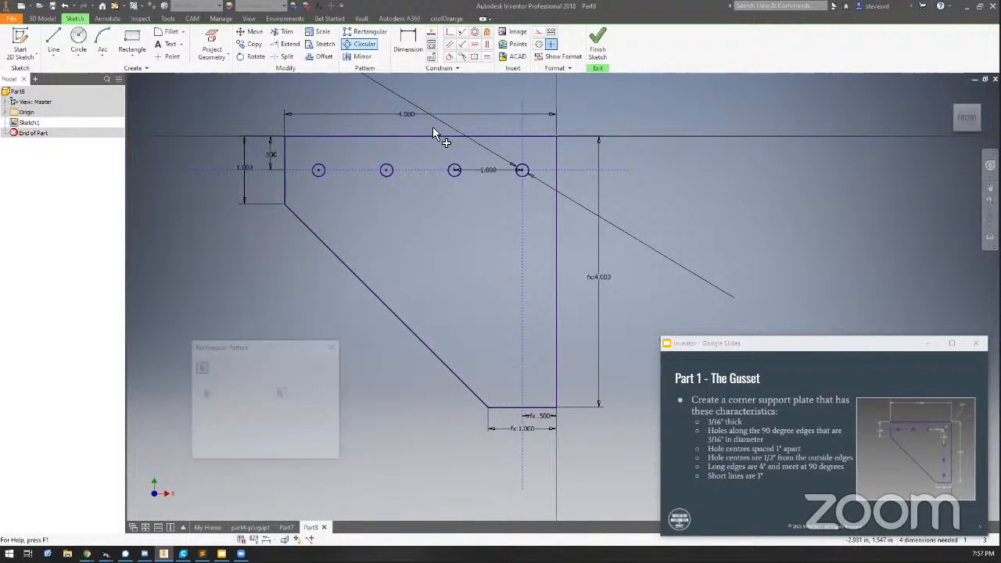
pyautogui.click(517, 175)
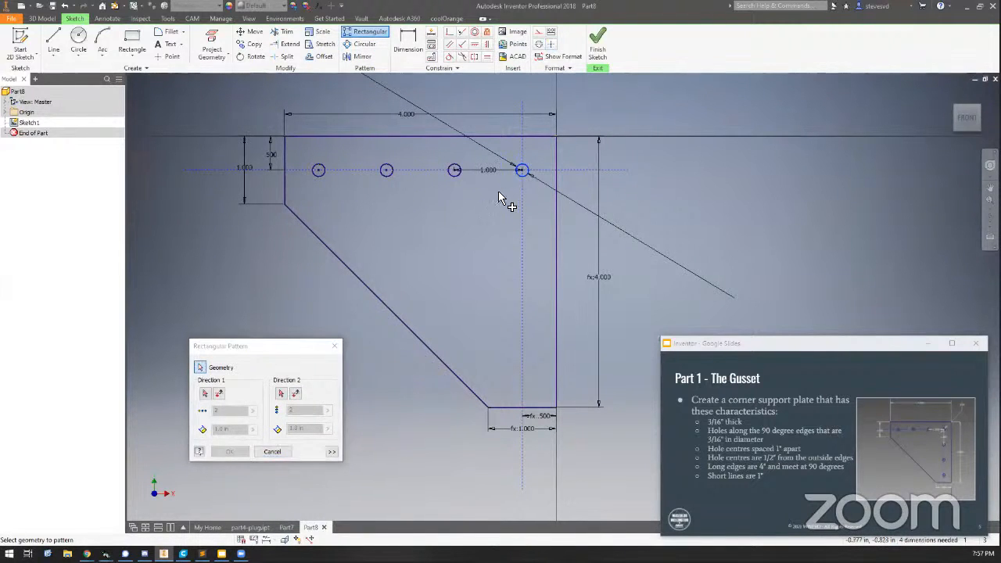
pyautogui.click(205, 393)
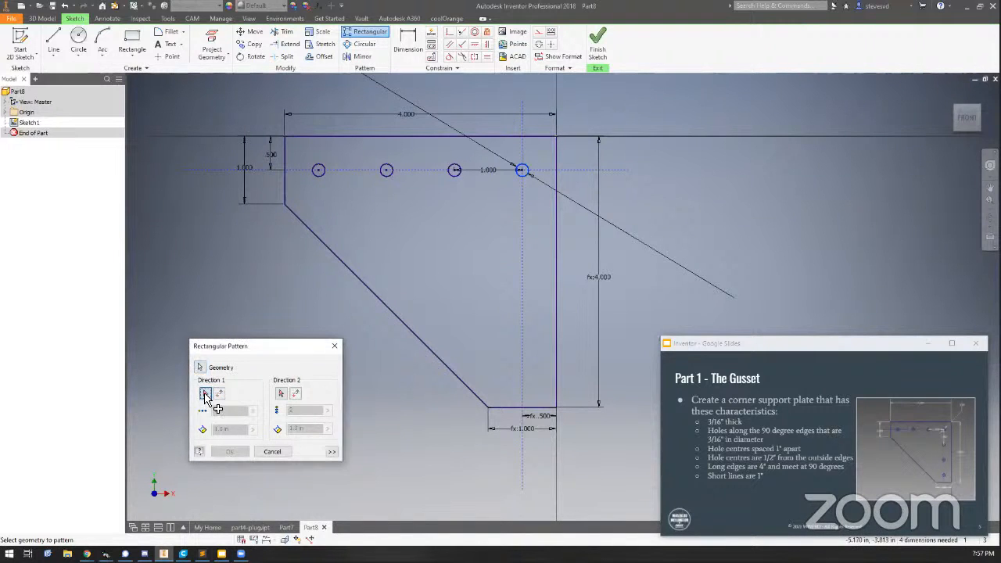
pyautogui.click(522, 313)
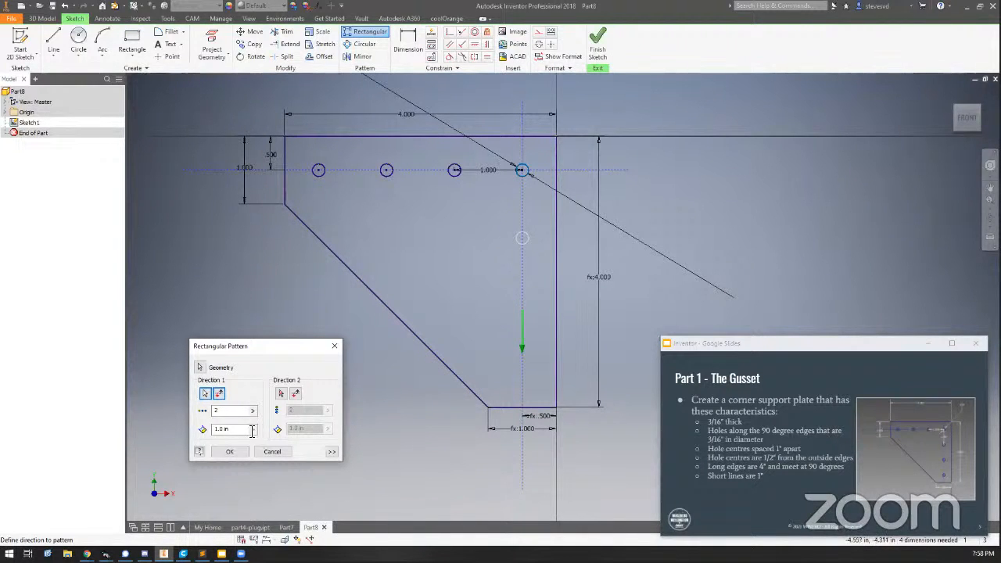
pyautogui.doubleClick(230, 410)
pyautogui.write('4')
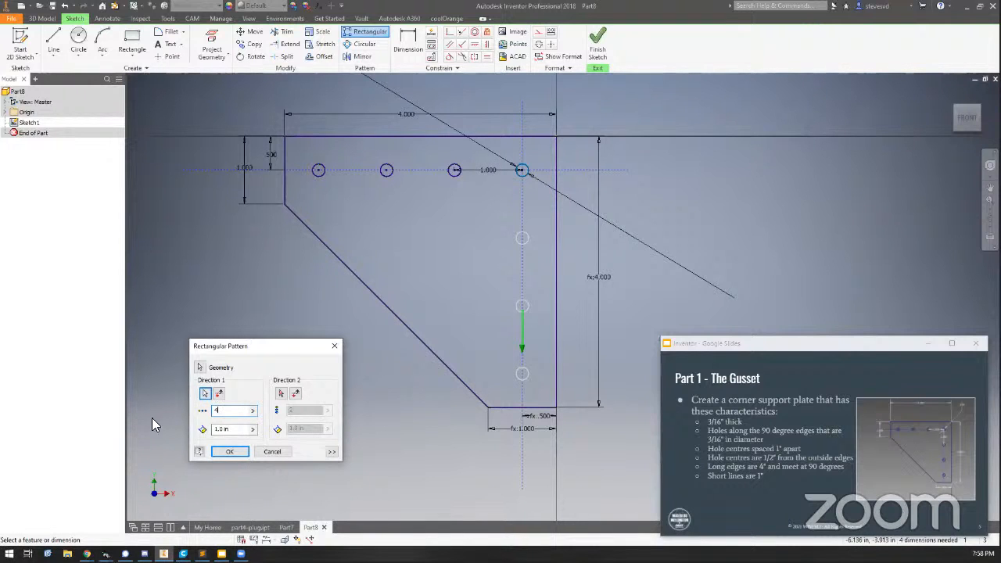
pyautogui.click(226, 452)
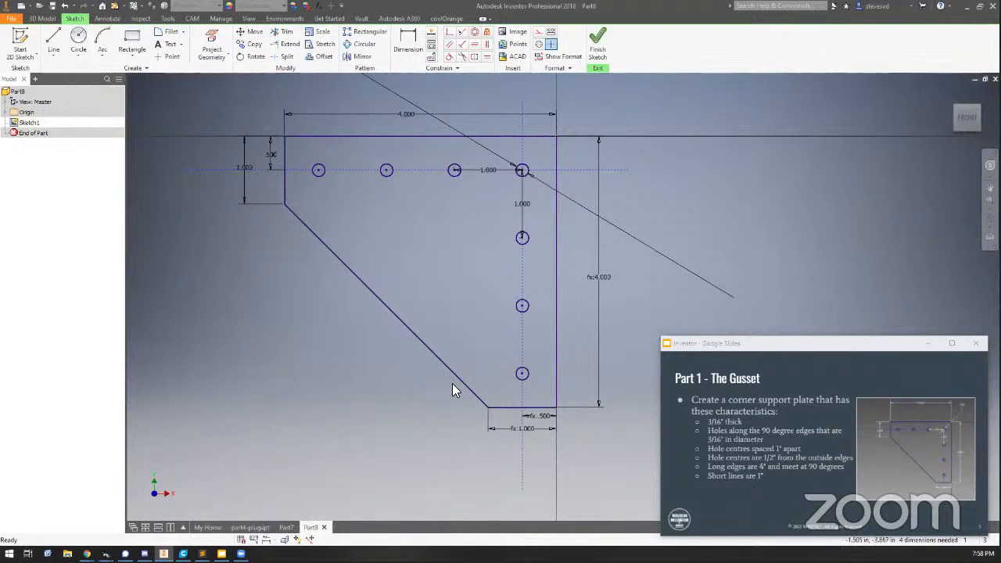
# - Finish the gusset sketch and start an extrusion from it
pyautogui.moveTo(743, 414)
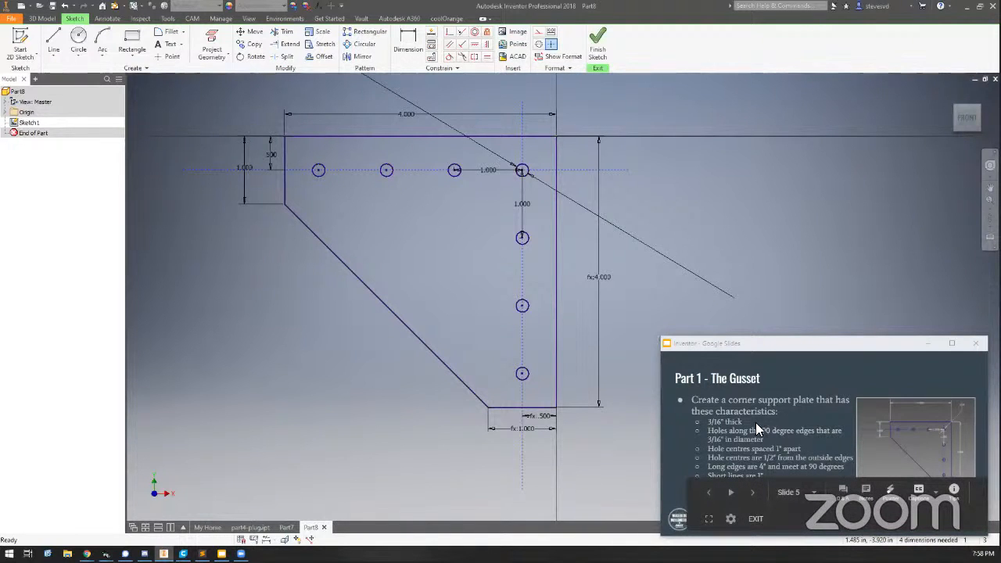
pyautogui.click(595, 47)
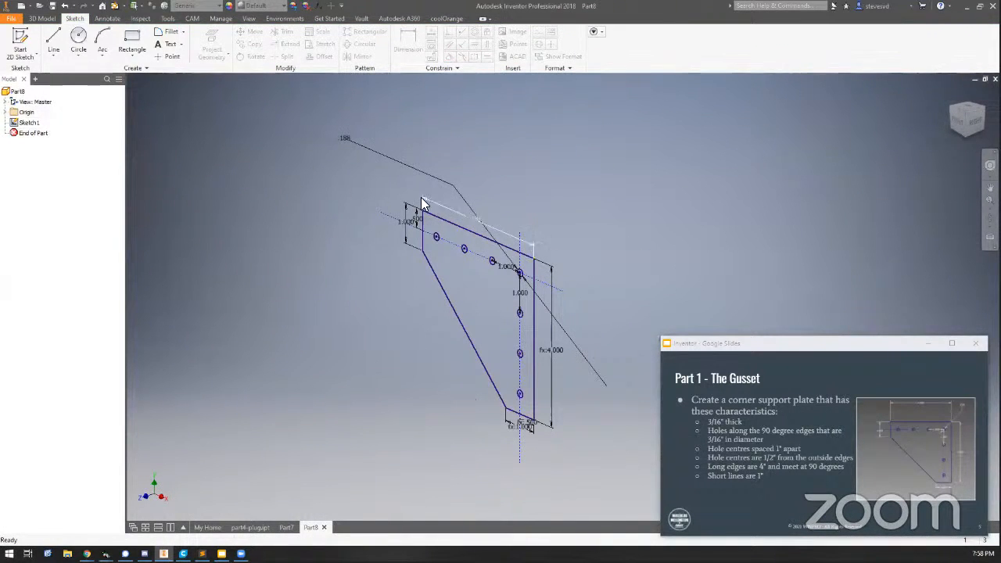
pyautogui.click(43, 18)
pyautogui.click(53, 43)
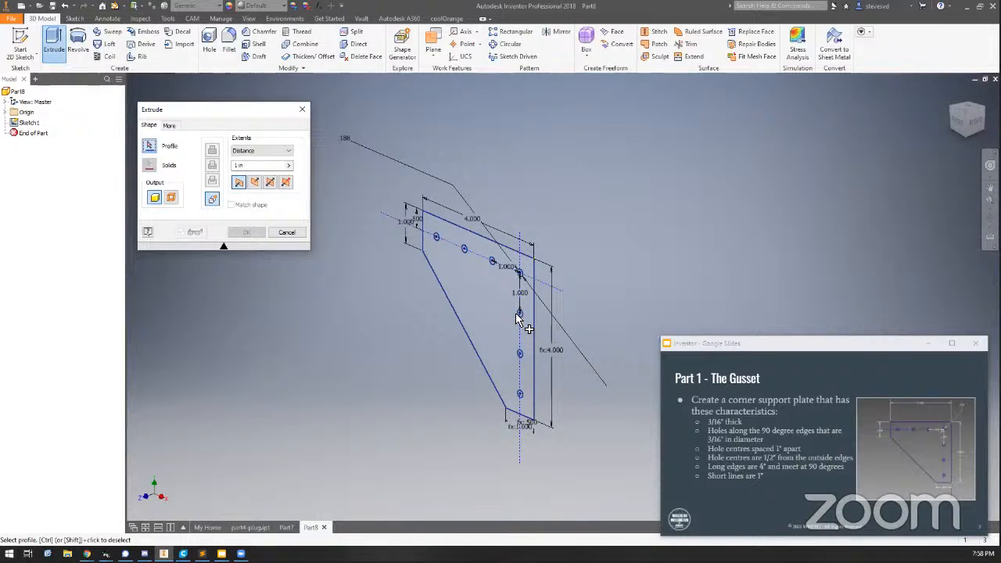
# - Try the second circle down the vertical row as the extrusion profile, then remove it from the selection
pyautogui.scroll(3, 531, 322)
pyautogui.click(484, 316)
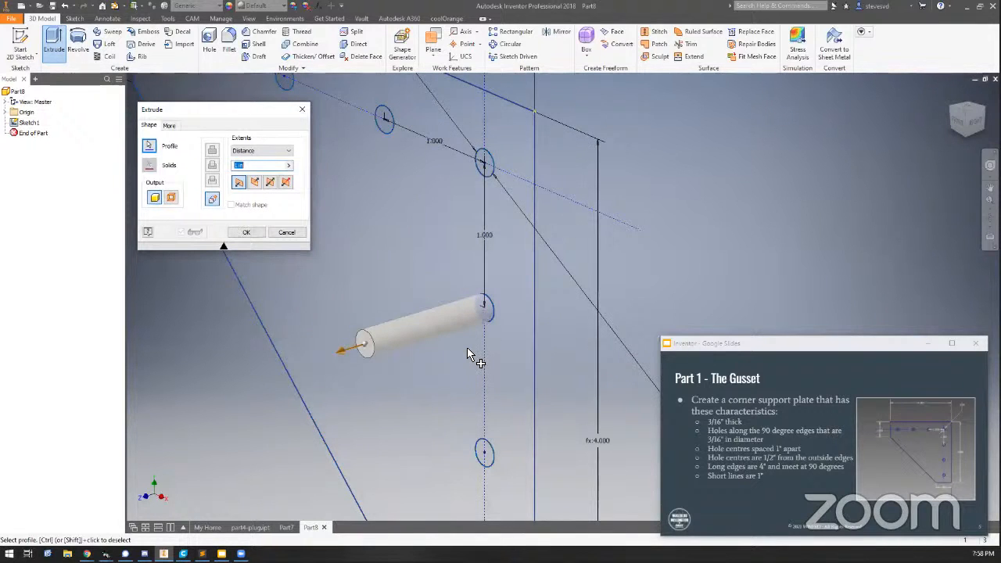
pyautogui.scroll(-2, 467, 347)
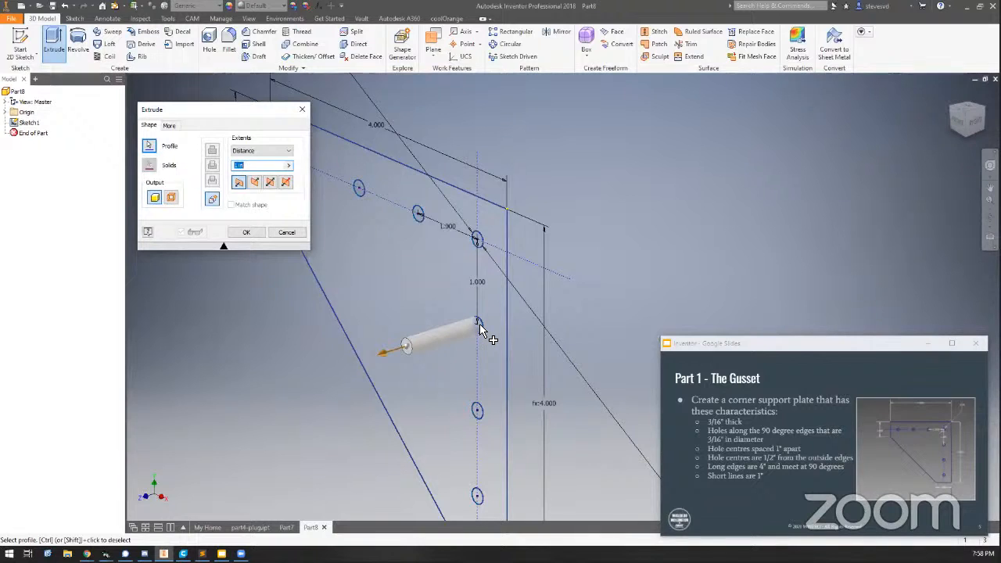
pyautogui.scroll(5, 479, 323)
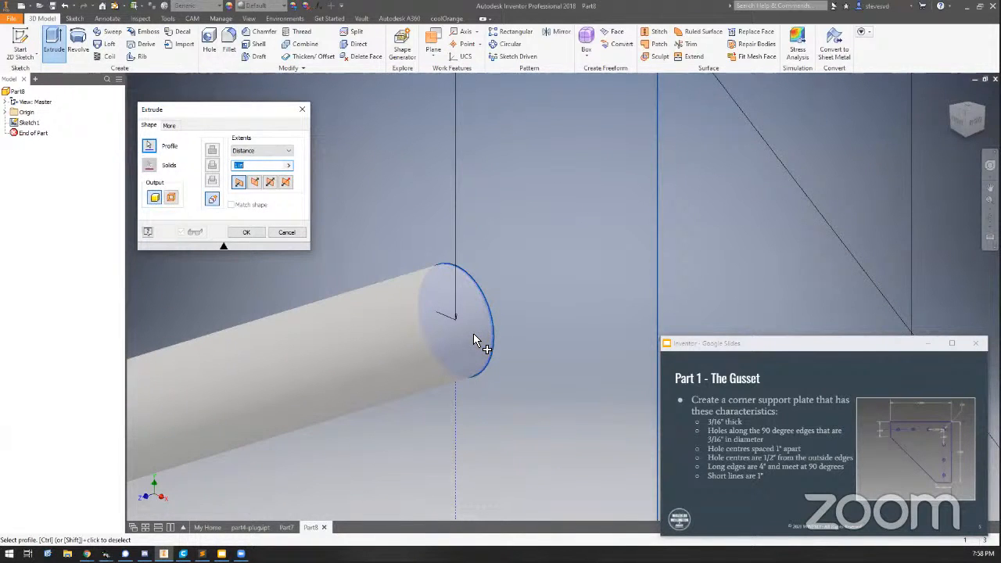
pyautogui.keyDown('ctrl'); pyautogui.click(475, 315); pyautogui.keyUp('ctrl')
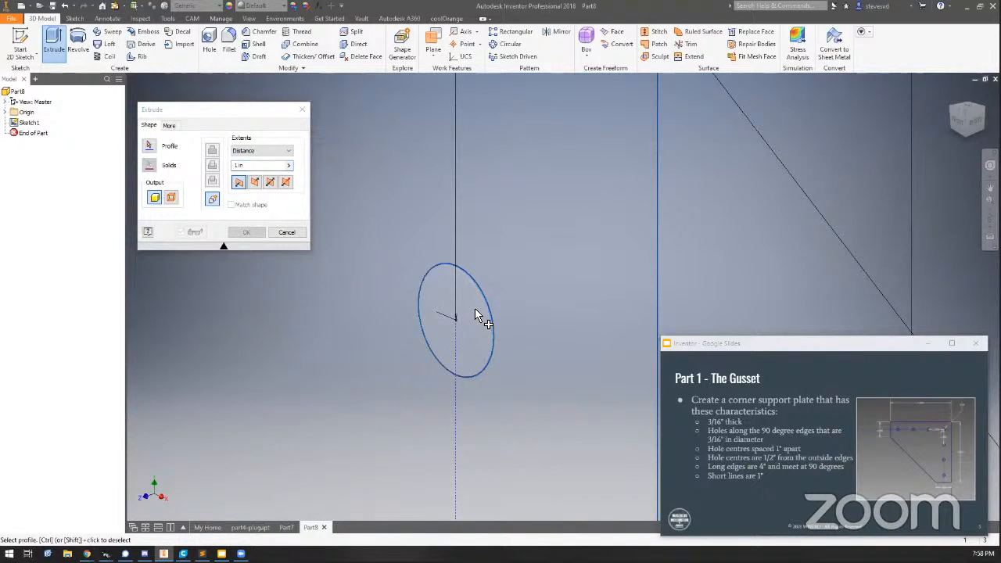
pyautogui.scroll(-5, 475, 314)
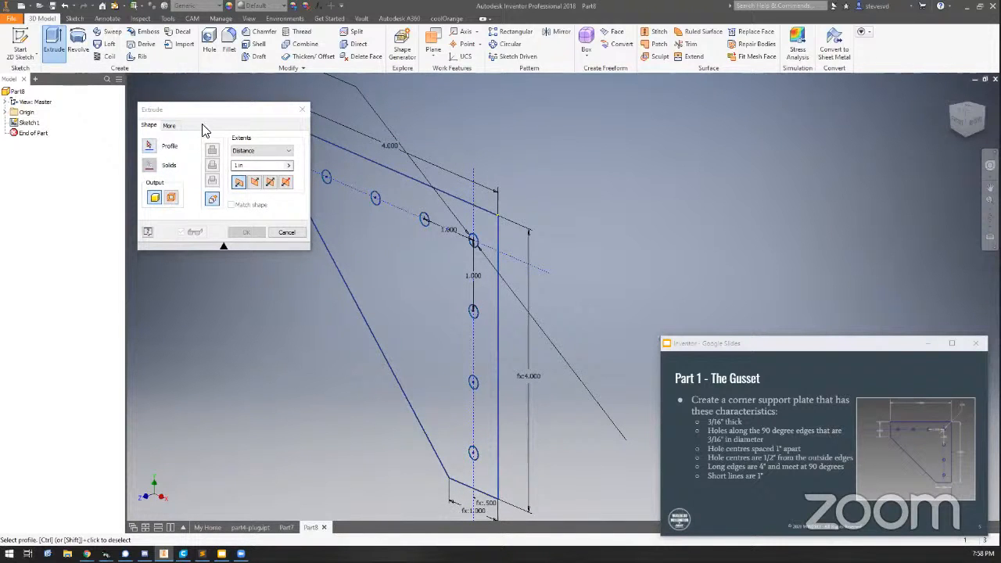
# - Extrude the plate profile around the hole circles by 3/16 in
pyautogui.click(153, 148)
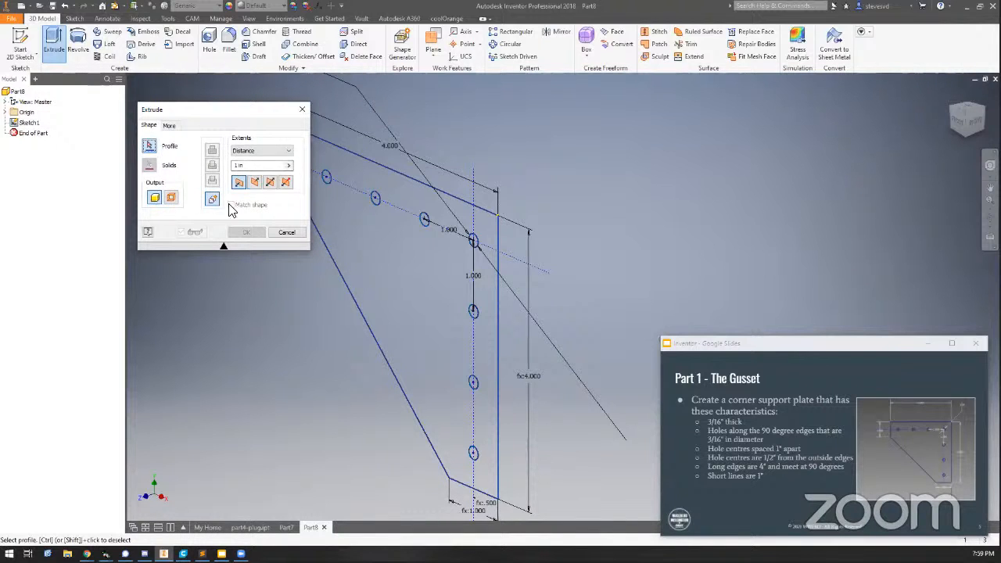
pyautogui.click(393, 268)
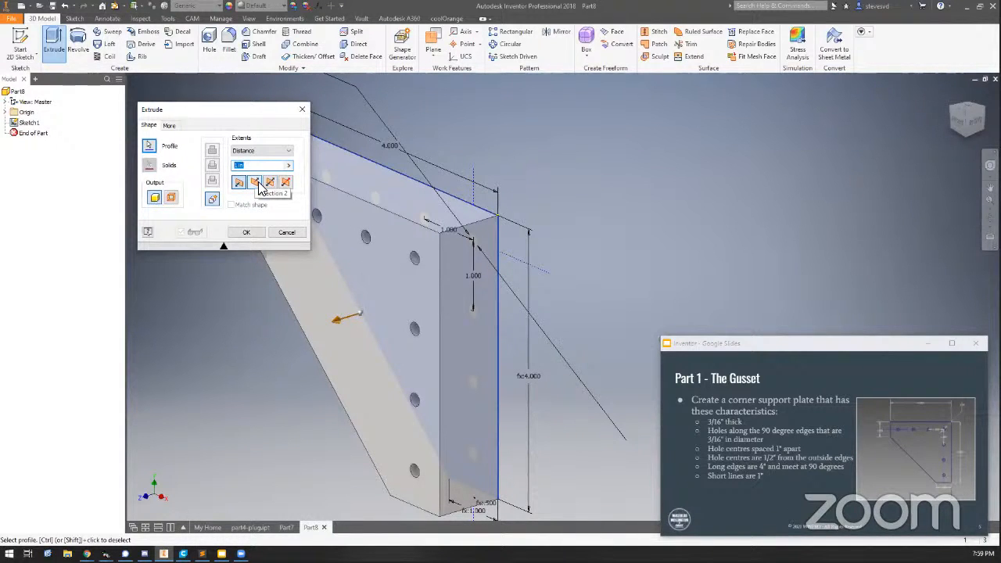
pyautogui.write('3/16')
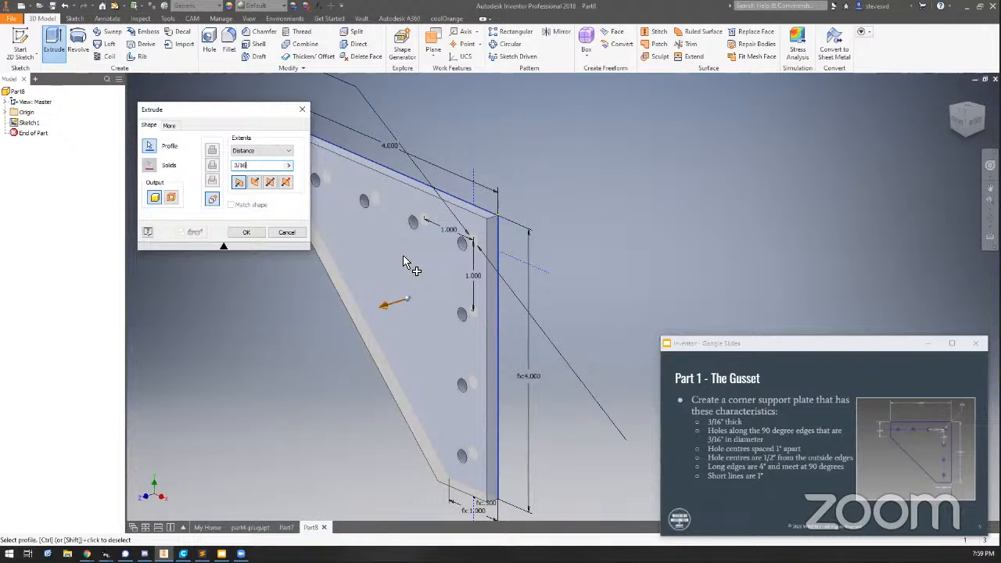
pyautogui.click(244, 233)
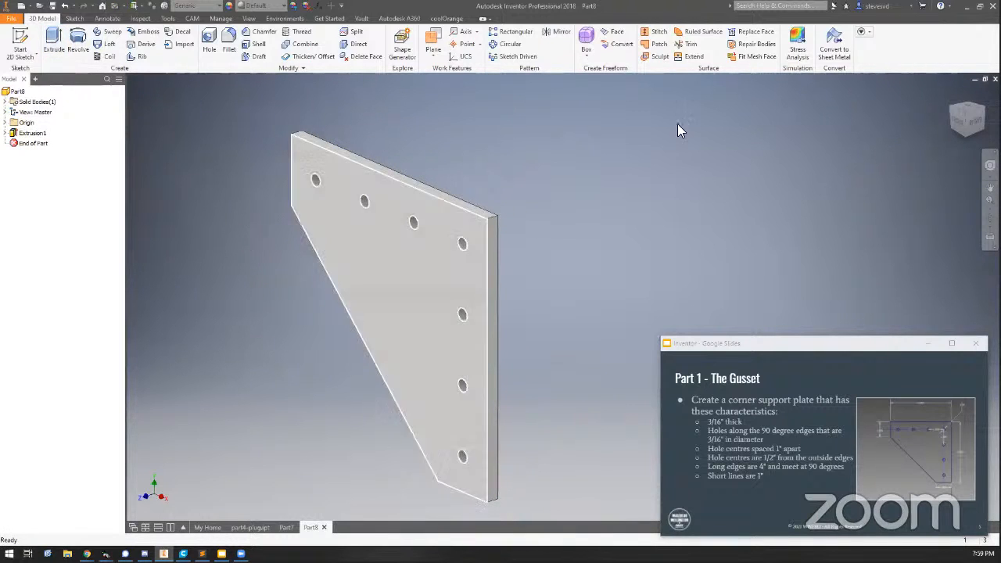
pyautogui.click(949, 93)
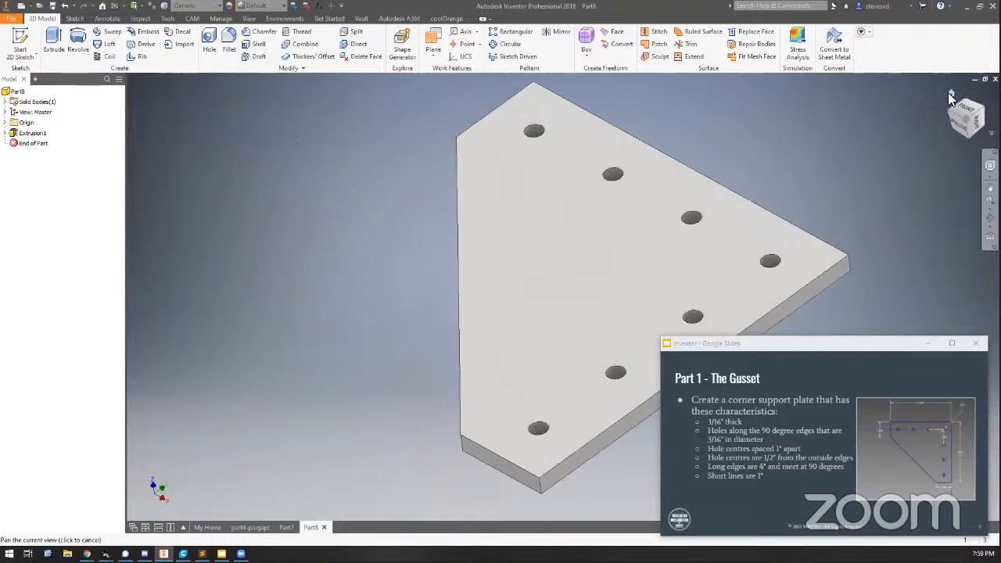